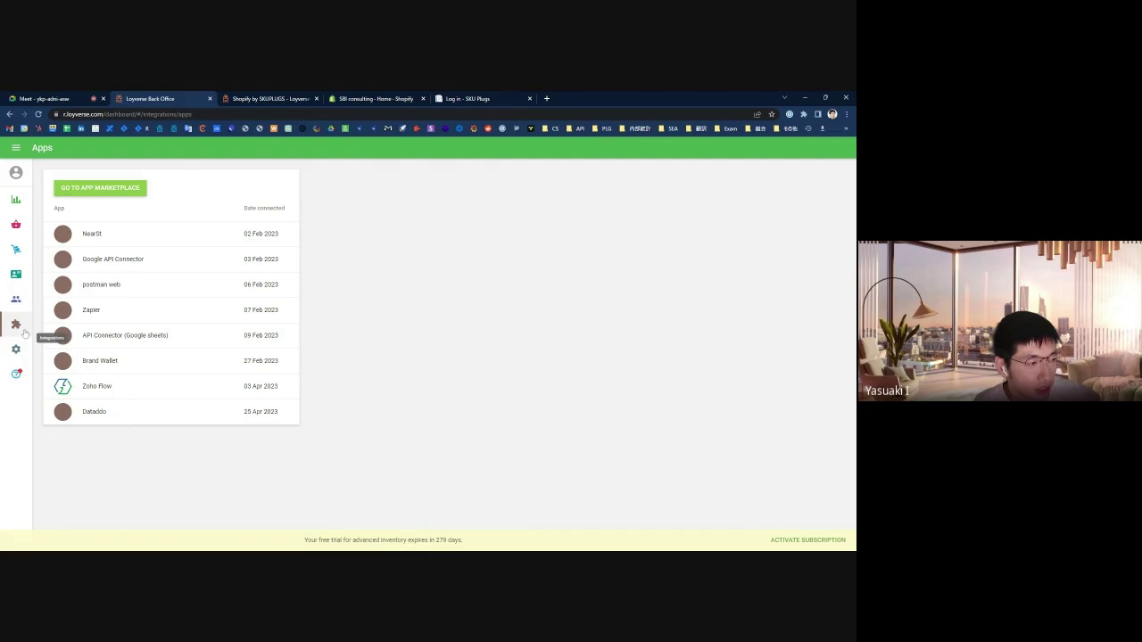
Go to the Loyverse App Marketplace from the connected apps page and start connecting the Shopify by SKUPLUGS eCommerce app.
mouse_move(18, 328)
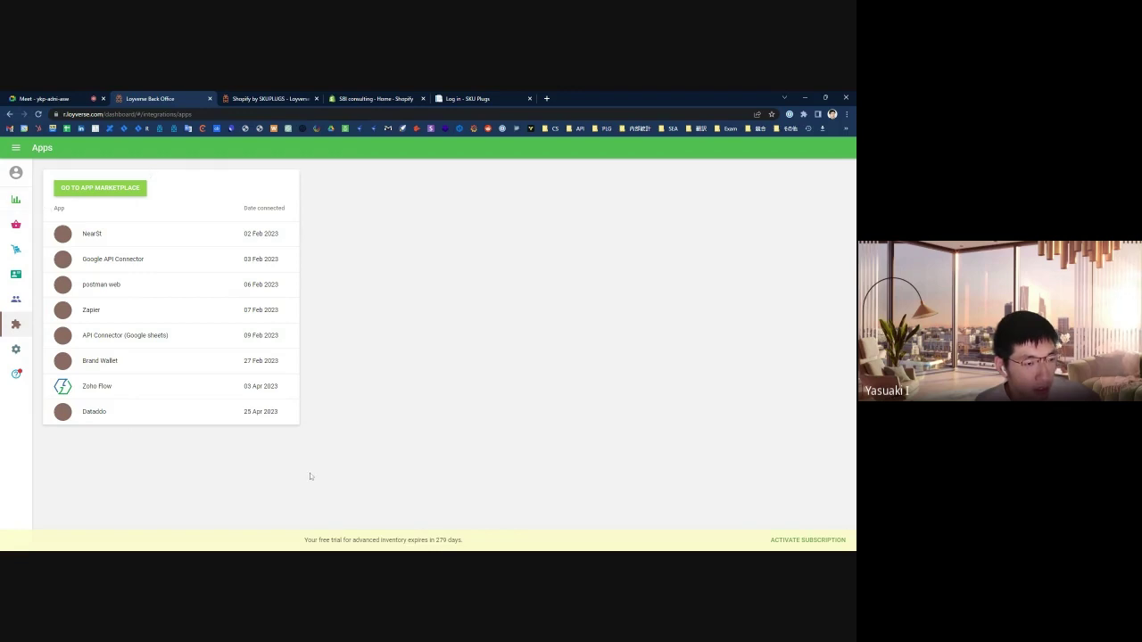
click(133, 188)
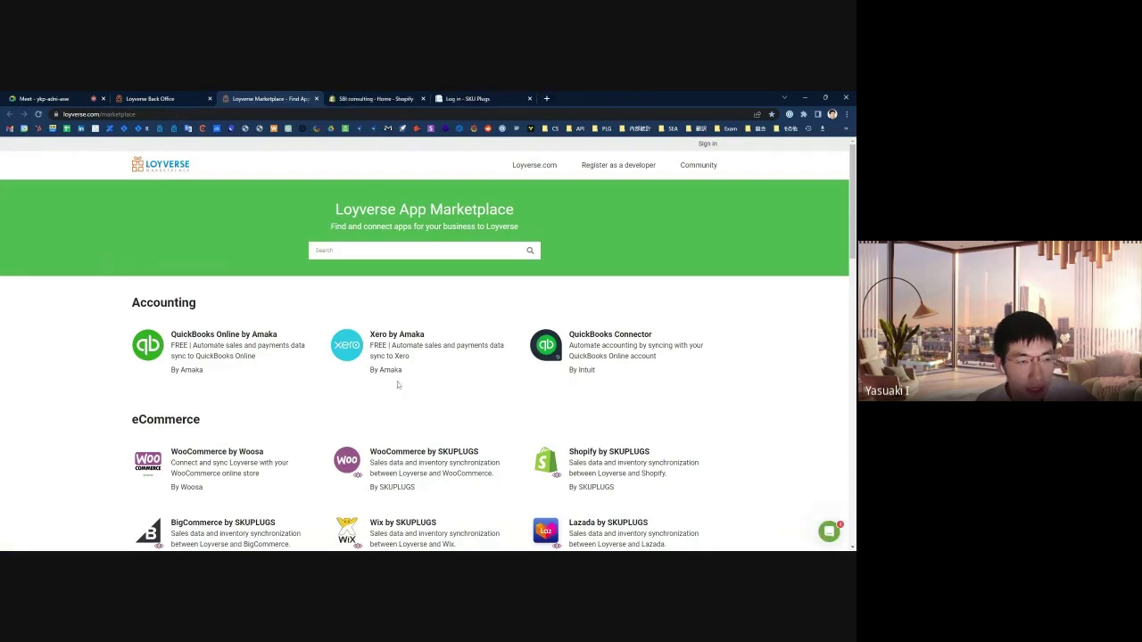
scroll(313, 308, down, 3)
scroll(313, 311, down, 1)
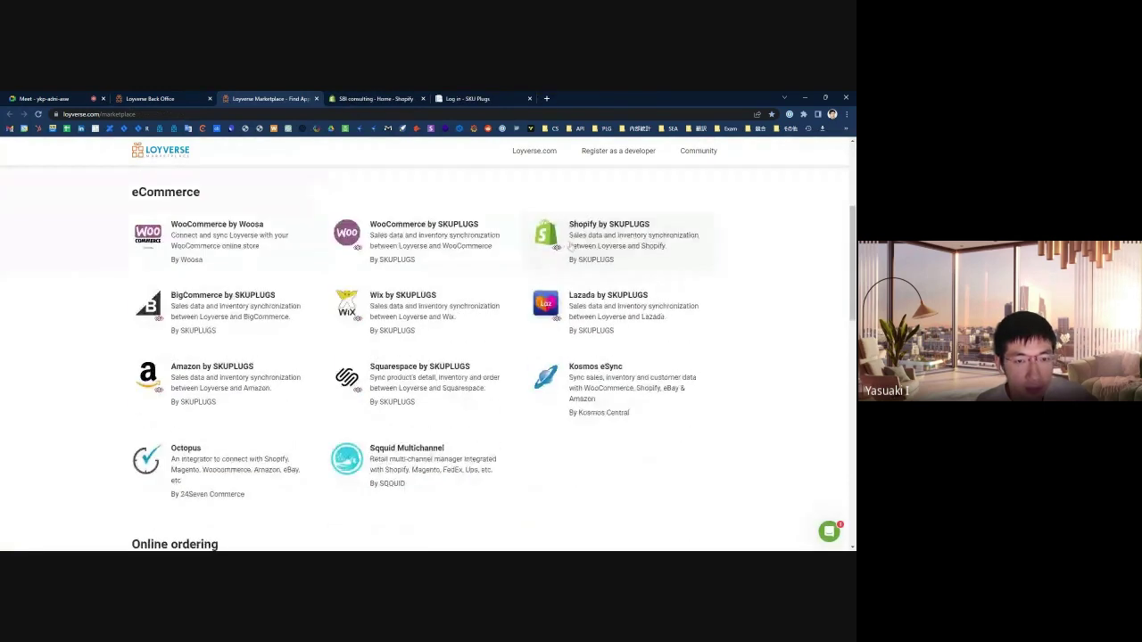
click(631, 241)
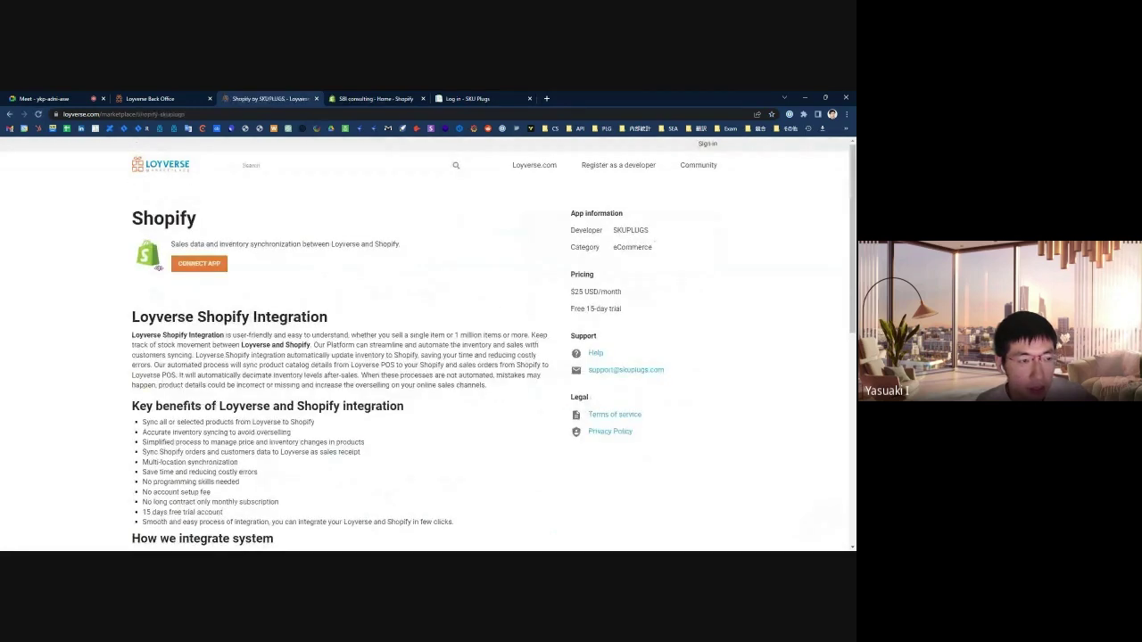
click(217, 265)
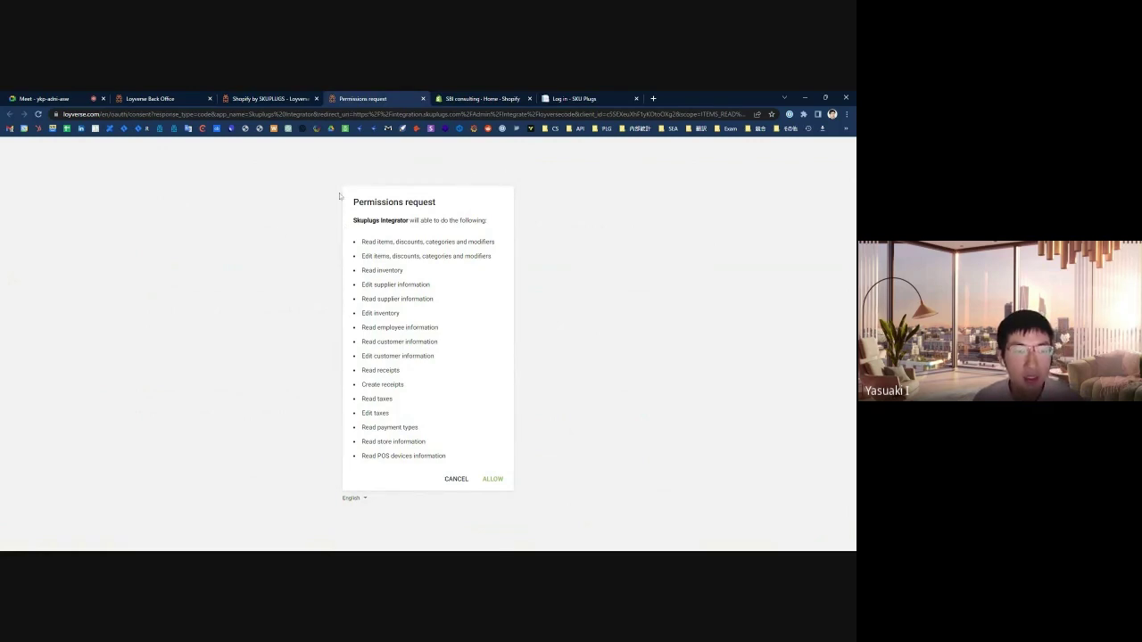
Review the permissions requested by Skuplugs Integrator and allow them.
triple_click(468, 205)
click(446, 309)
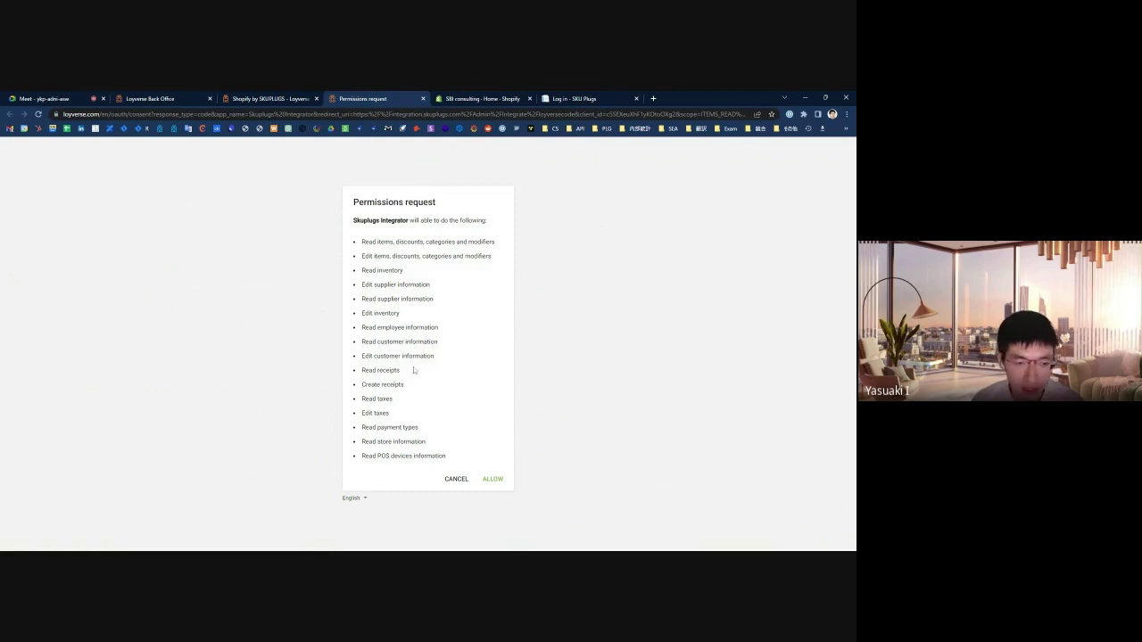
click(497, 486)
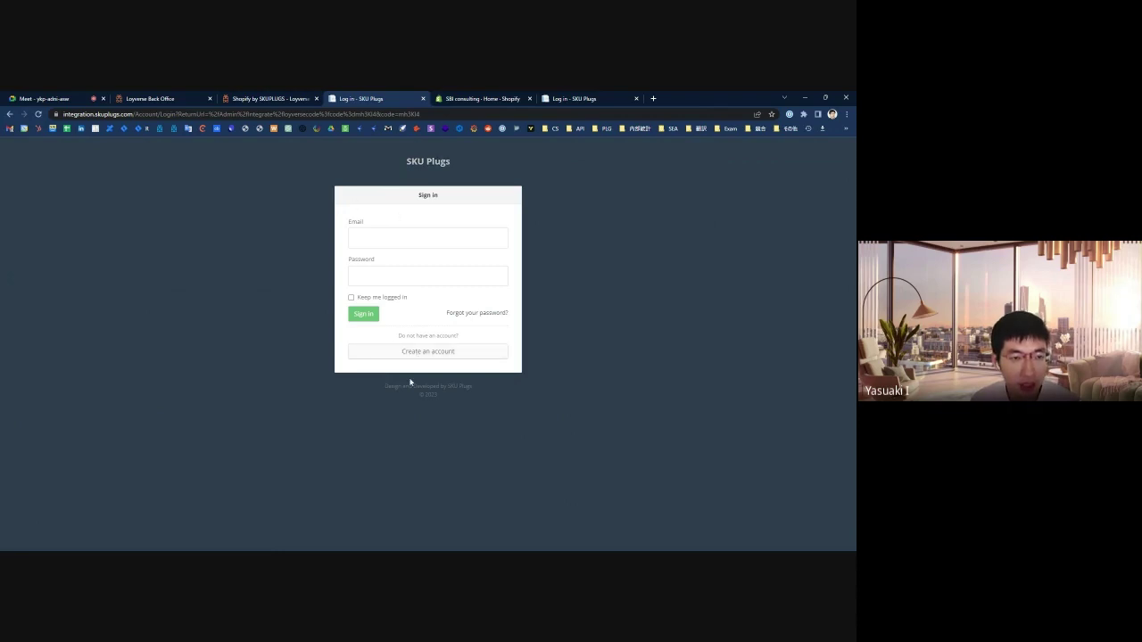
Create a new SKU Plugs account, filling in the email, the password and its confirmation, and submit the sign-up.
click(465, 355)
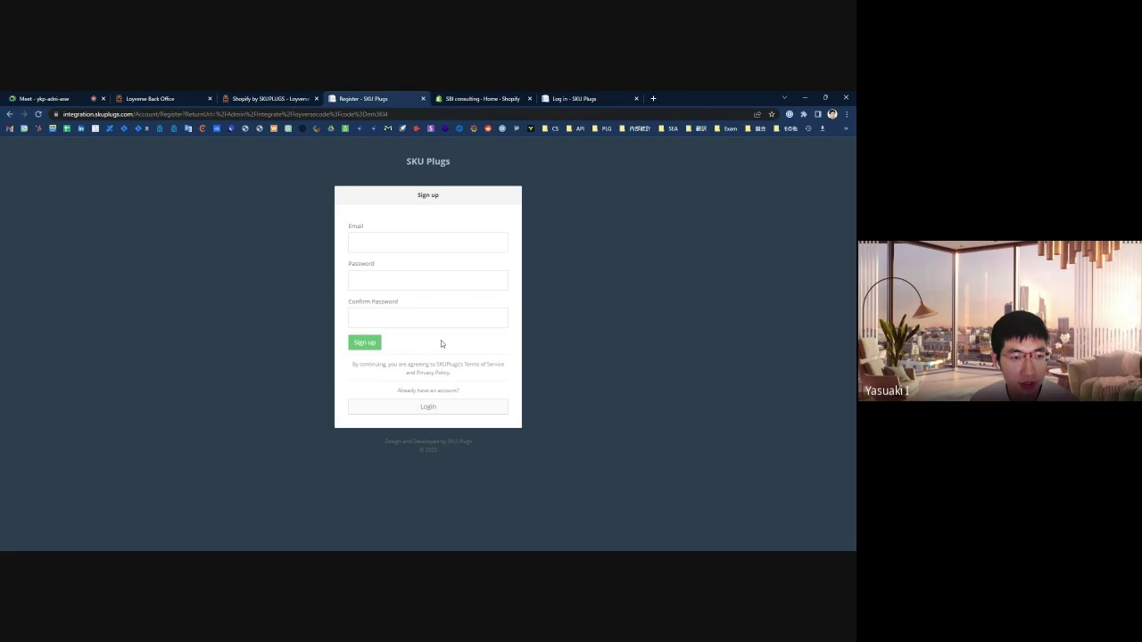
middle_click(365, 99)
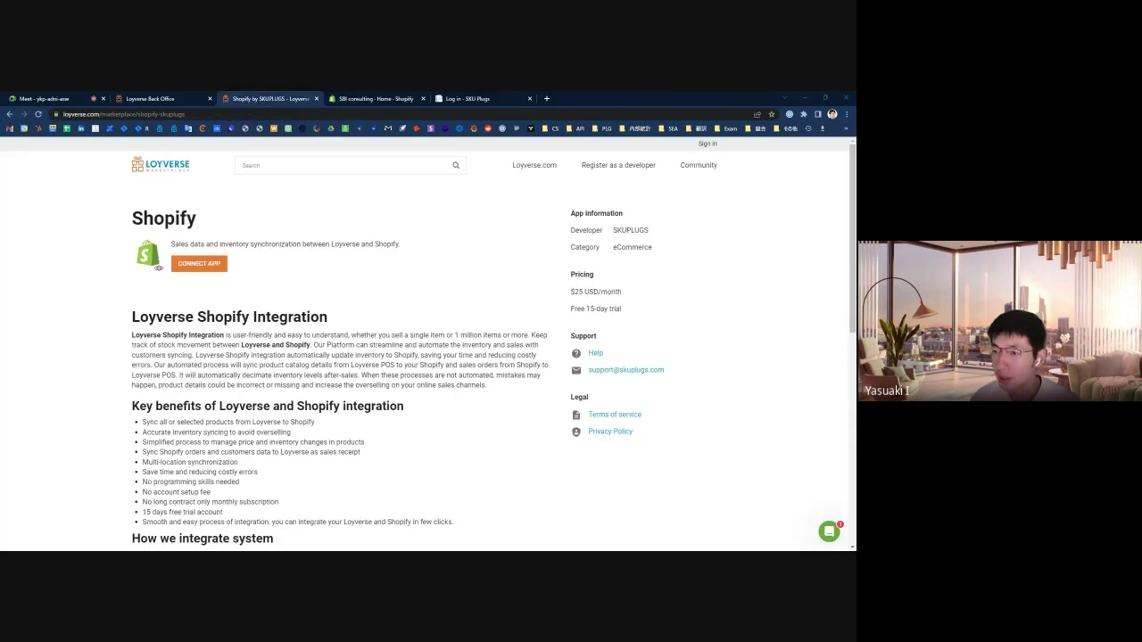
key(ctrl+shift+t)
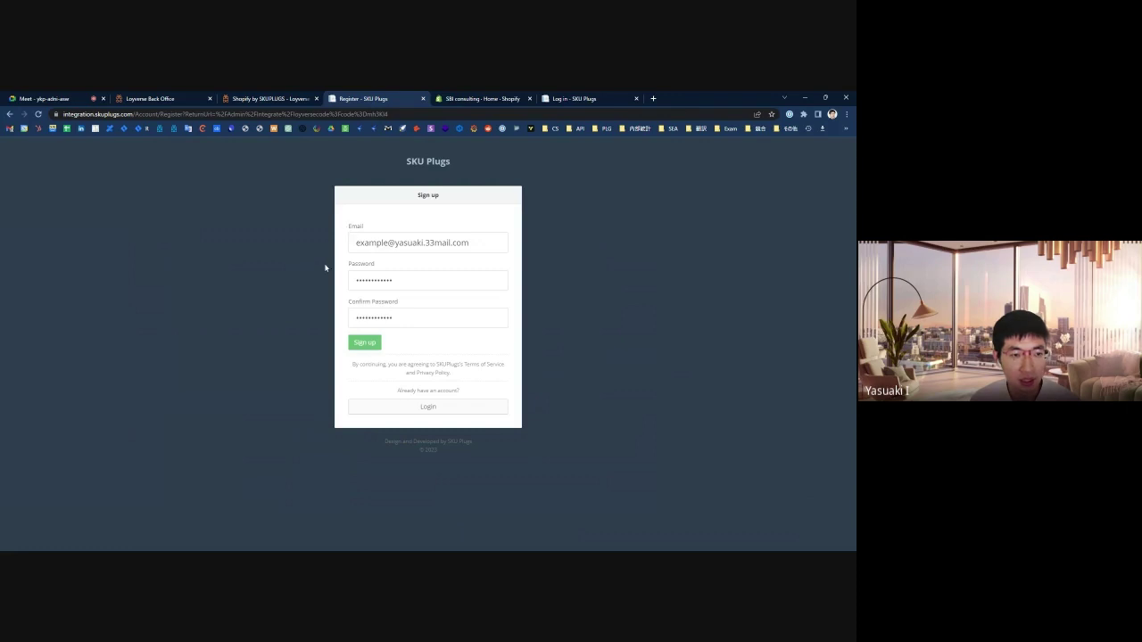
click(368, 350)
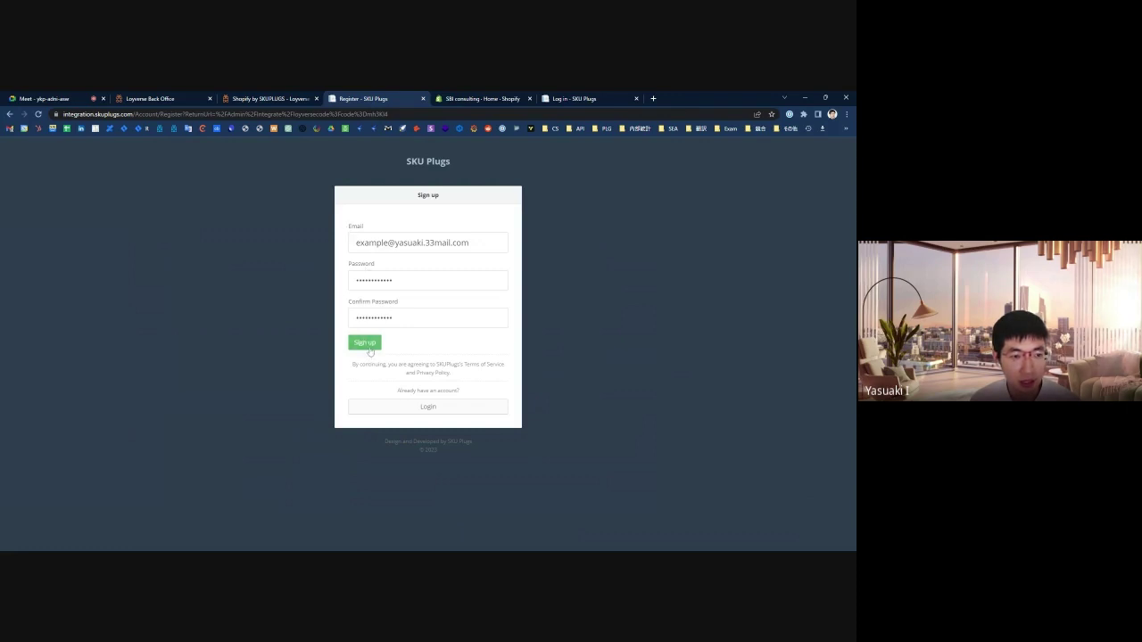
click(368, 349)
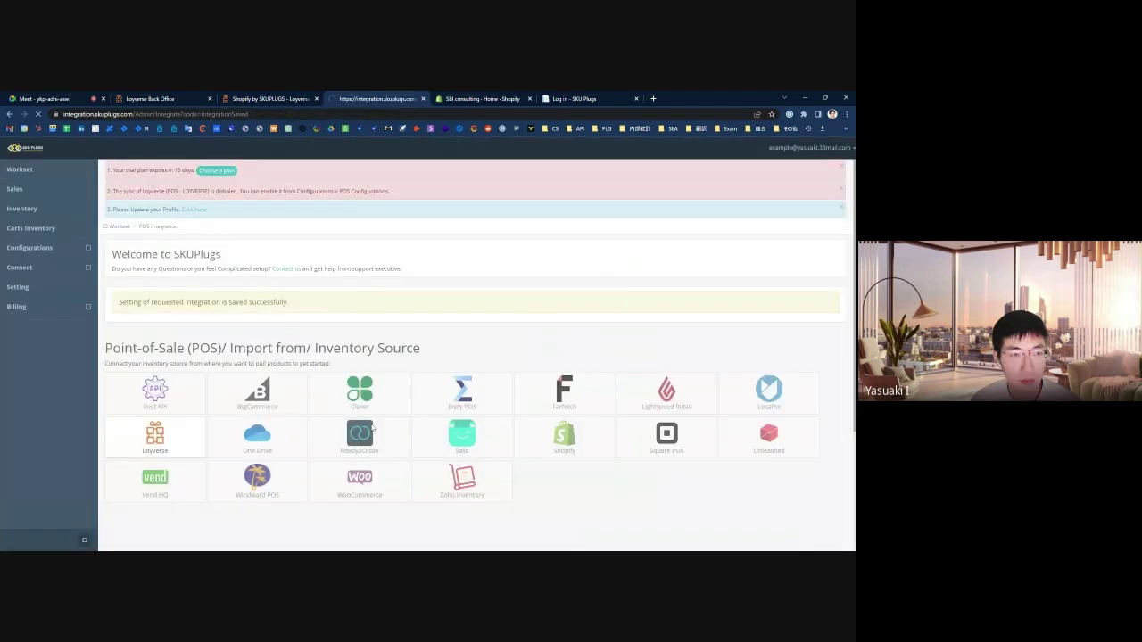
click(61, 100)
click(480, 403)
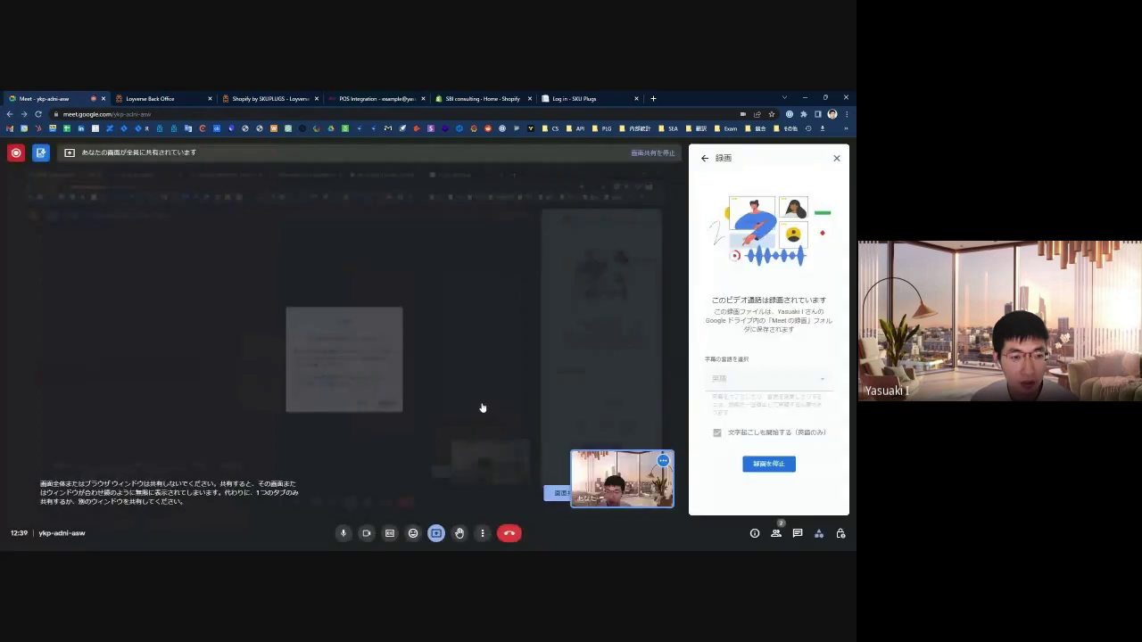
click(375, 98)
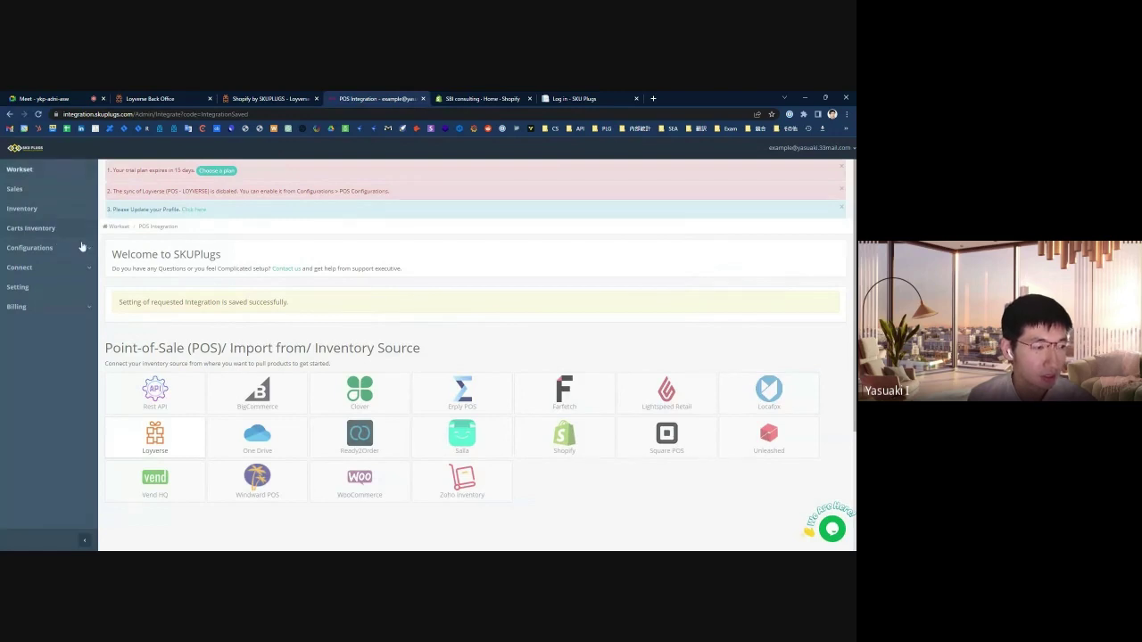
Activate the paused sync of the Loyverse point-of-sale integration and close its dialog.
click(181, 444)
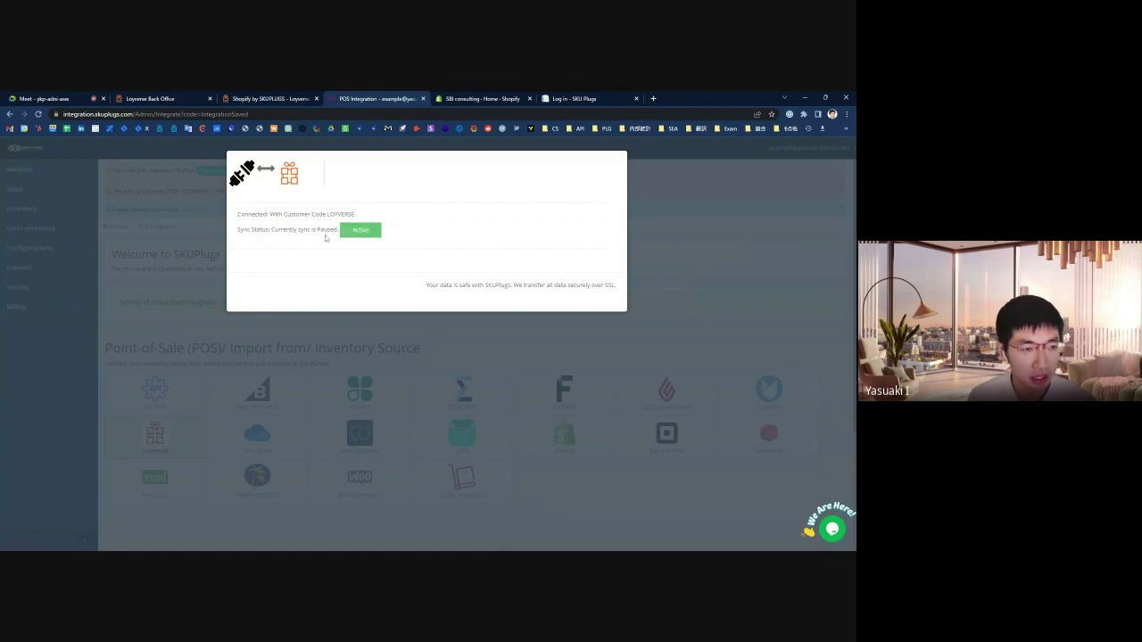
click(349, 231)
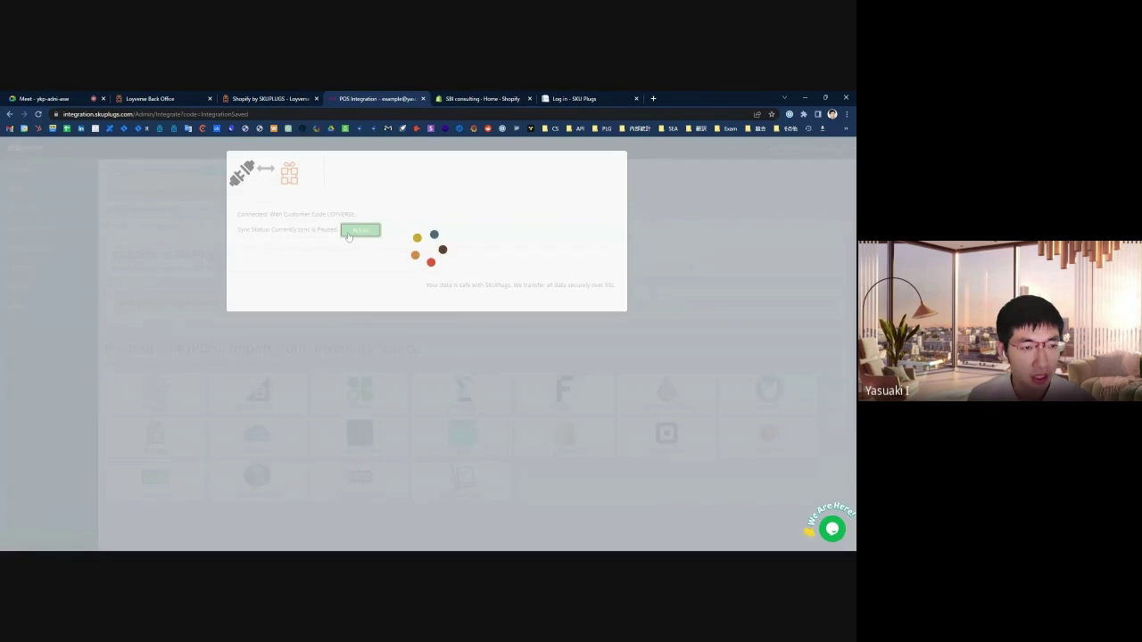
click(629, 191)
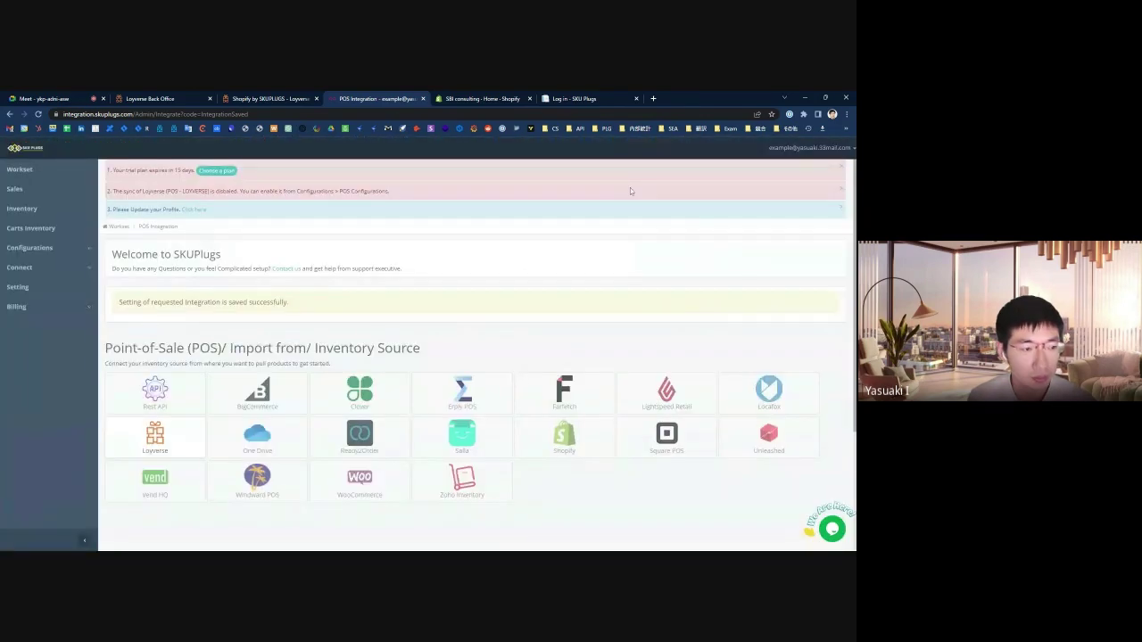
click(164, 448)
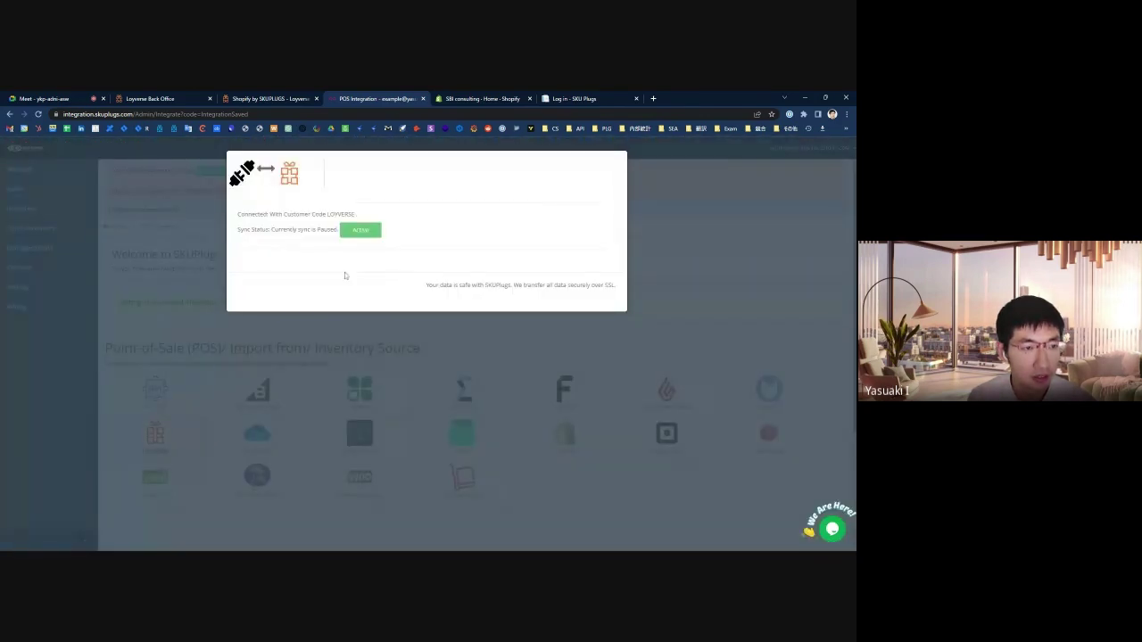
click(350, 234)
click(174, 435)
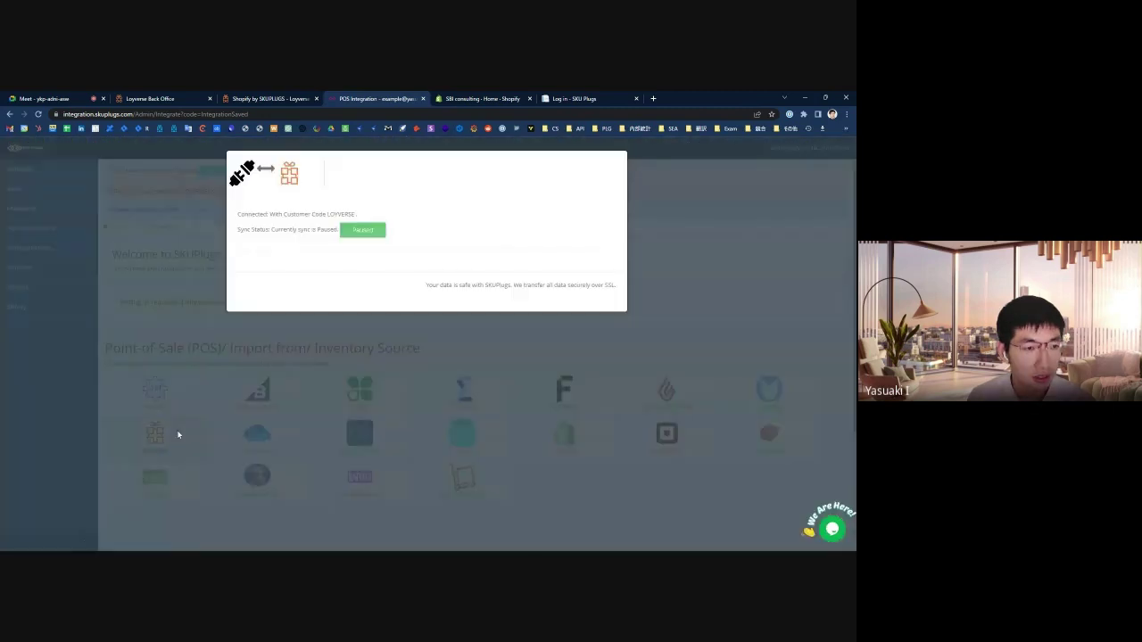
click(307, 337)
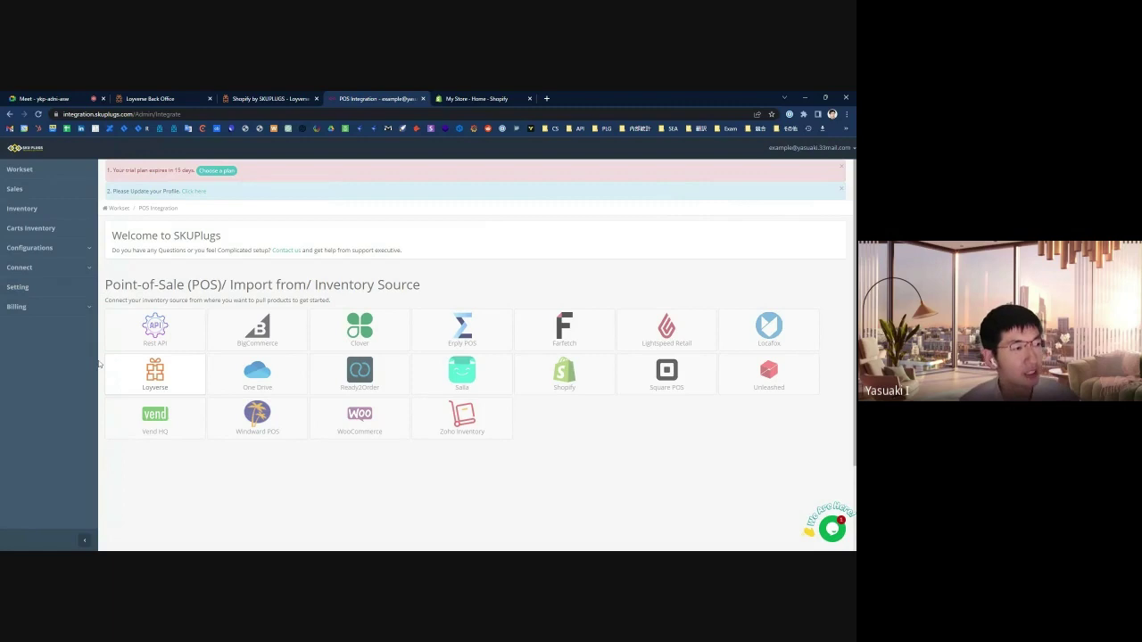
Open the Shopify connection form from the shopping cart integrations and review its Shopify Store Name and Access Token fields.
click(88, 271)
click(26, 308)
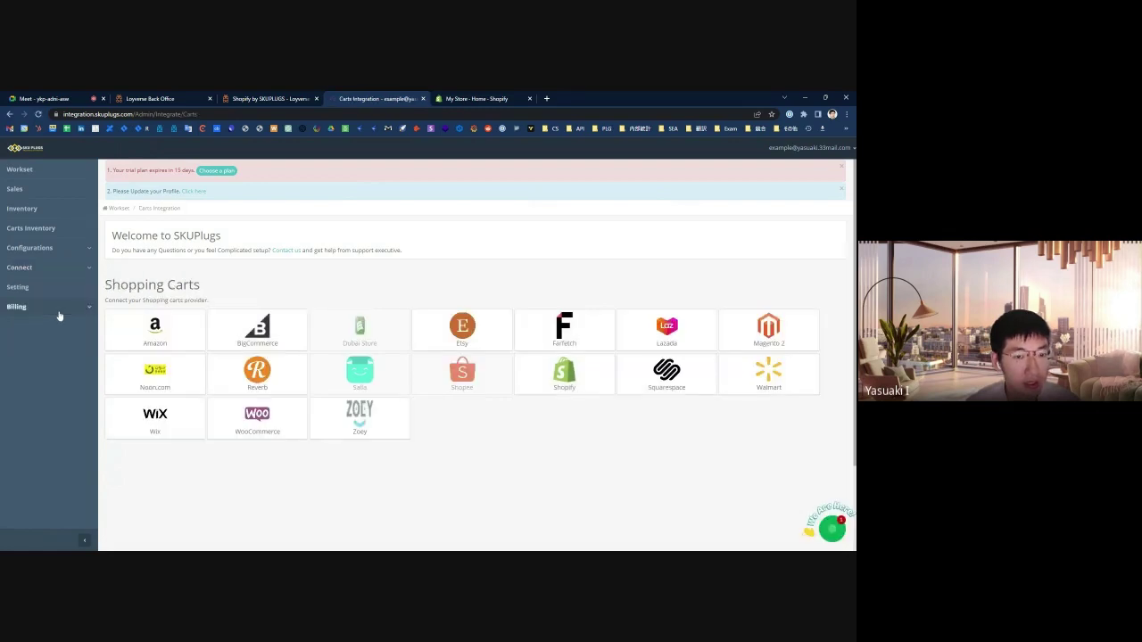
click(562, 380)
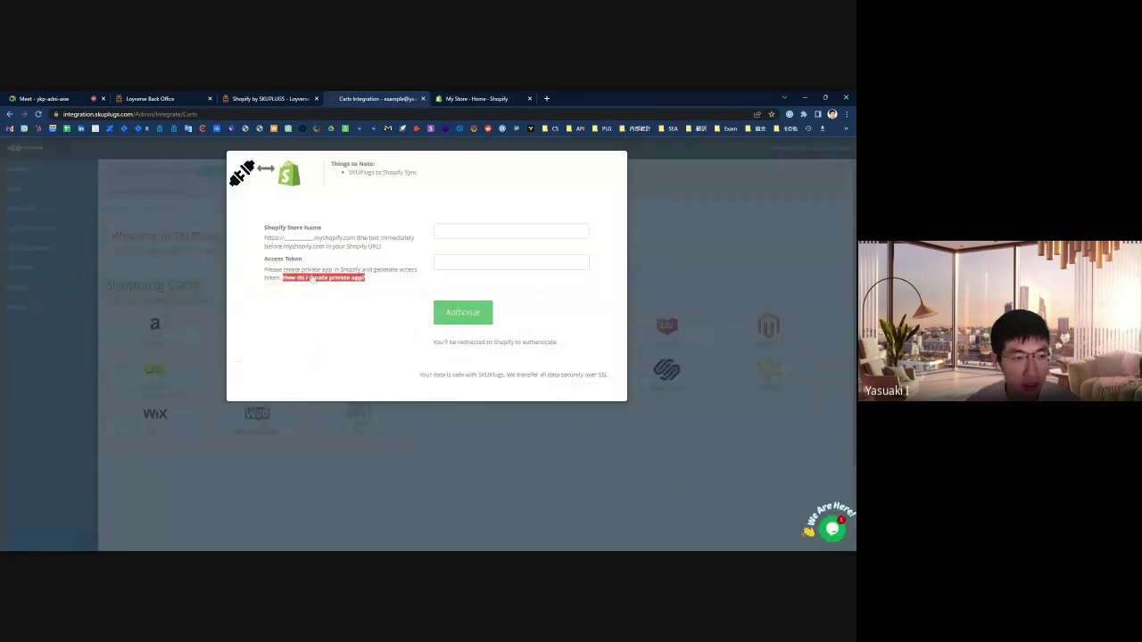
drag(265, 232, 323, 236)
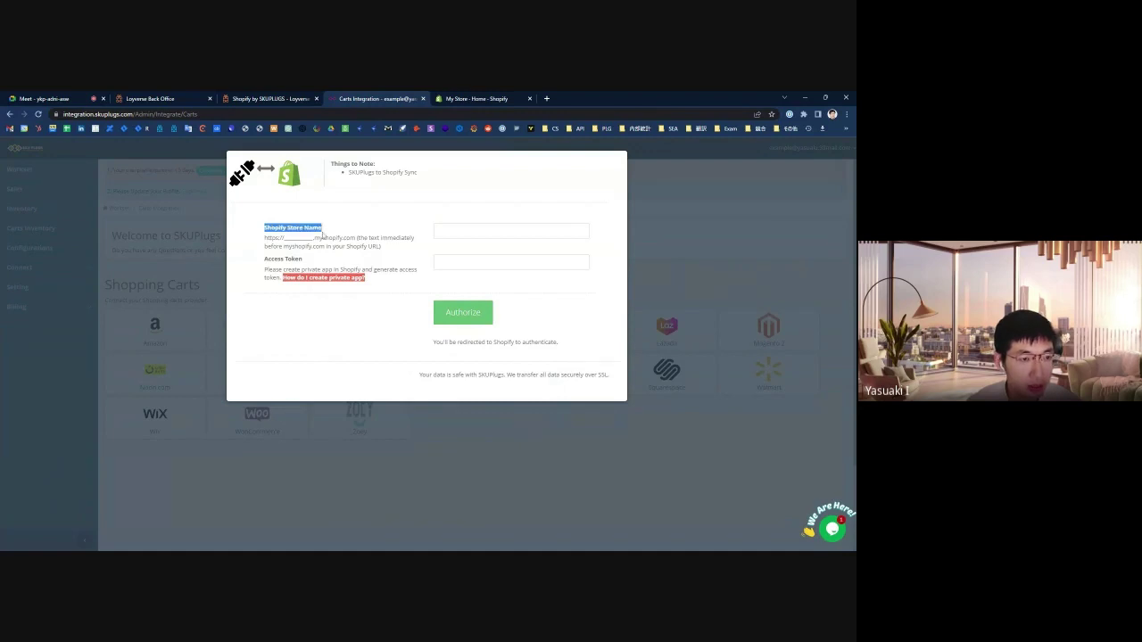
drag(261, 264, 311, 264)
click(307, 293)
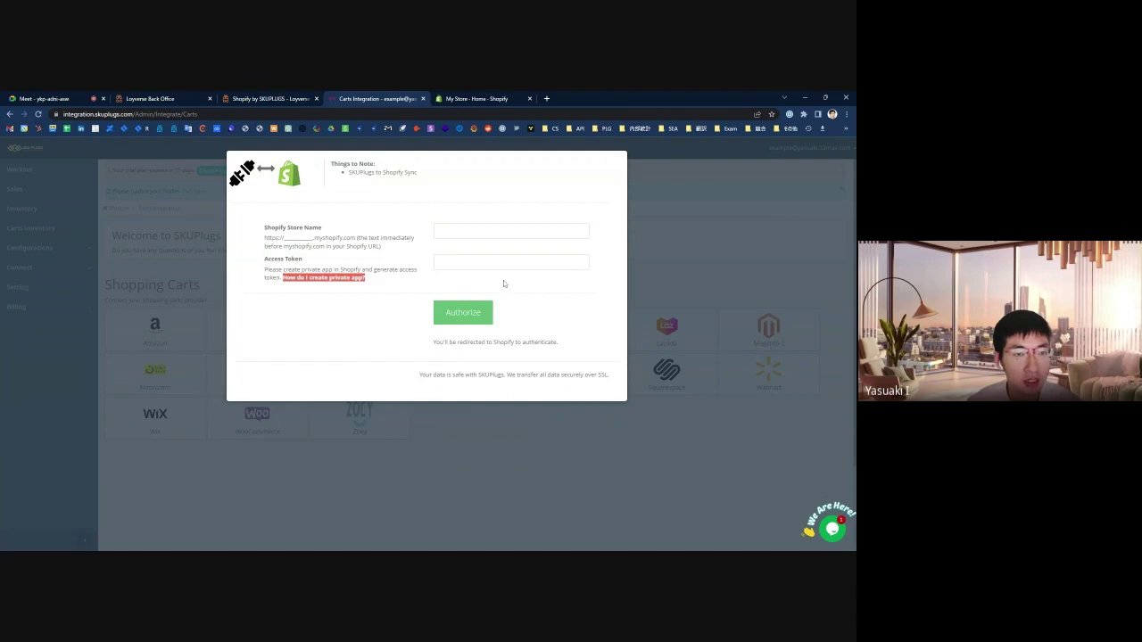
Switch to the Shopify admin, view the online store, and copy the subdomain before myshopify.com from its address.
key(ctrl+Tab)
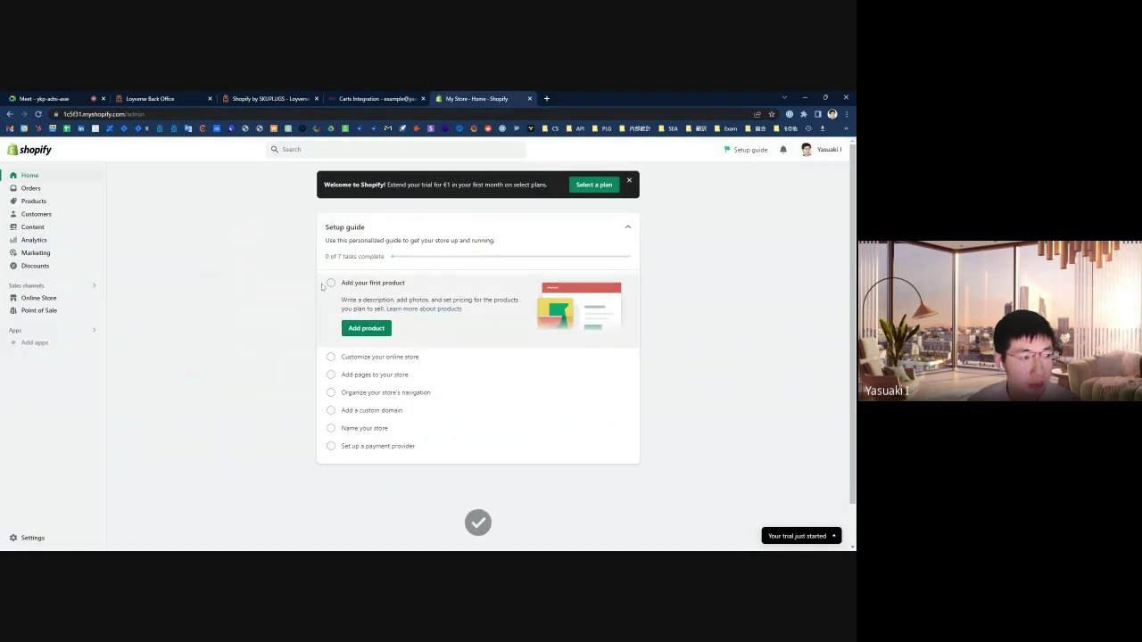
click(76, 303)
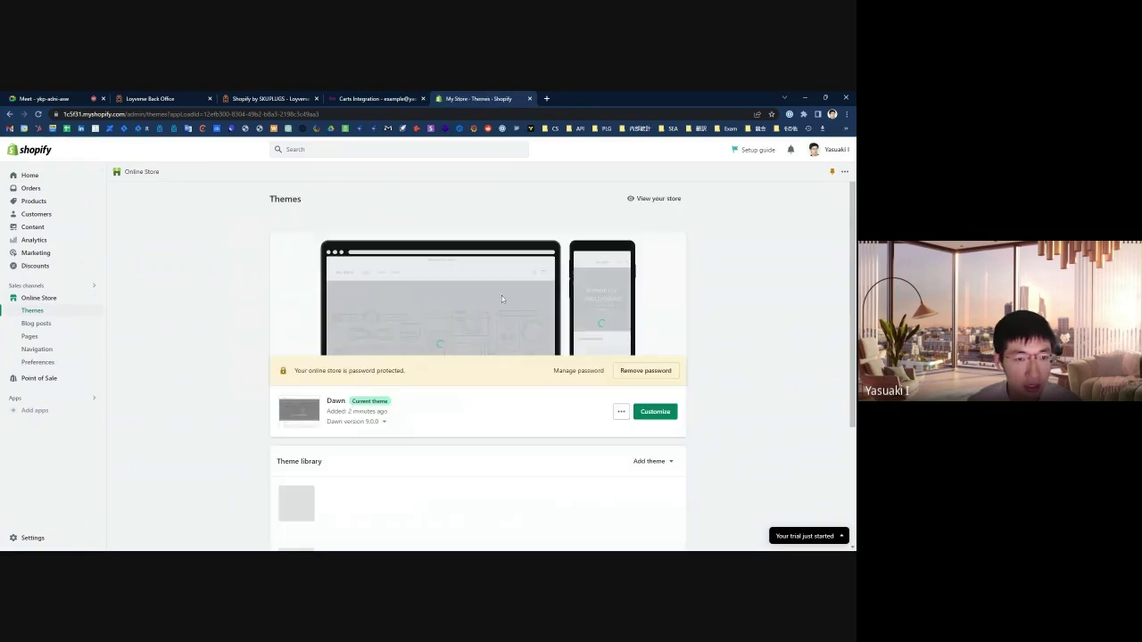
click(649, 197)
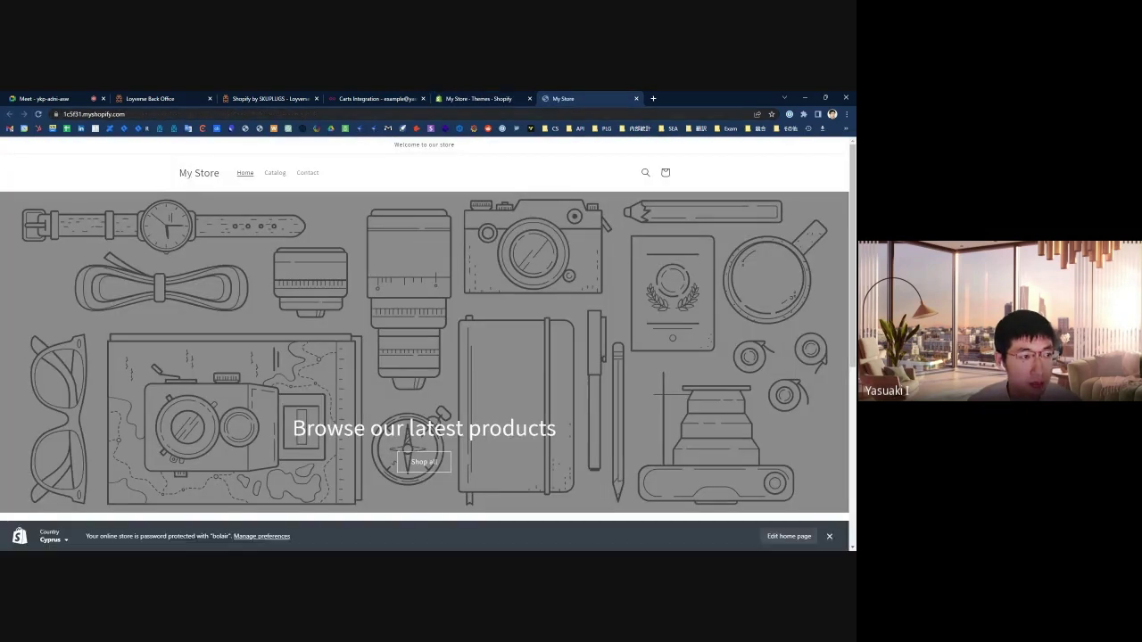
click(111, 115)
click(111, 115)
drag(103, 114, 85, 115)
key(ctrl+c)
Return to the SKUPlugs Shopify connection form and enter 1c5f31 as the Shopify Store Name.
click(456, 100)
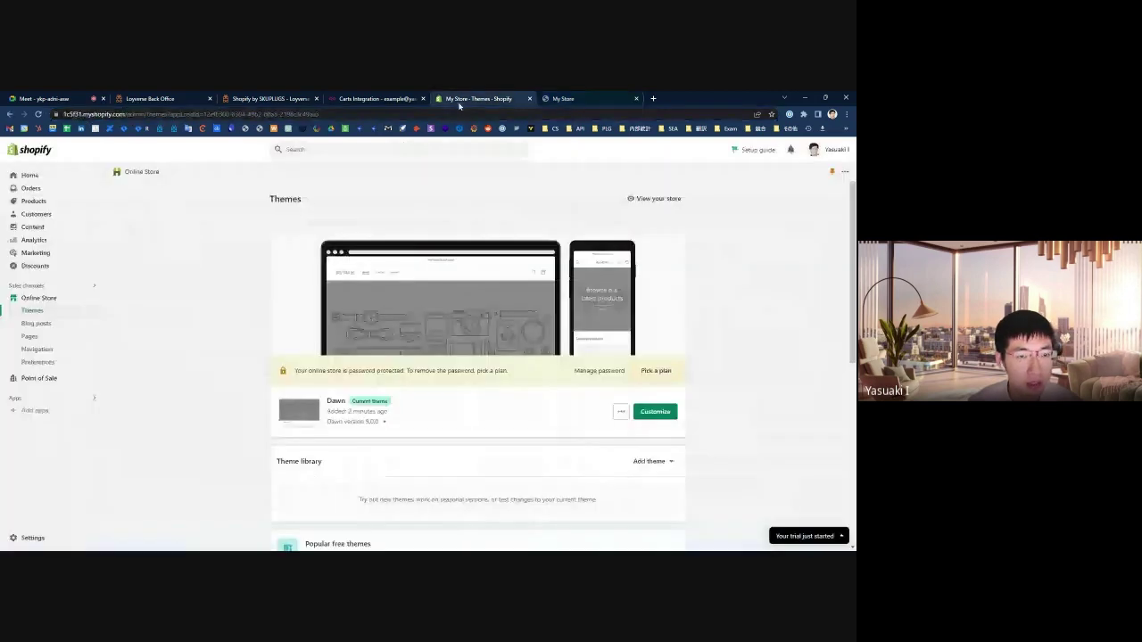
click(375, 98)
key(ctrl+v)
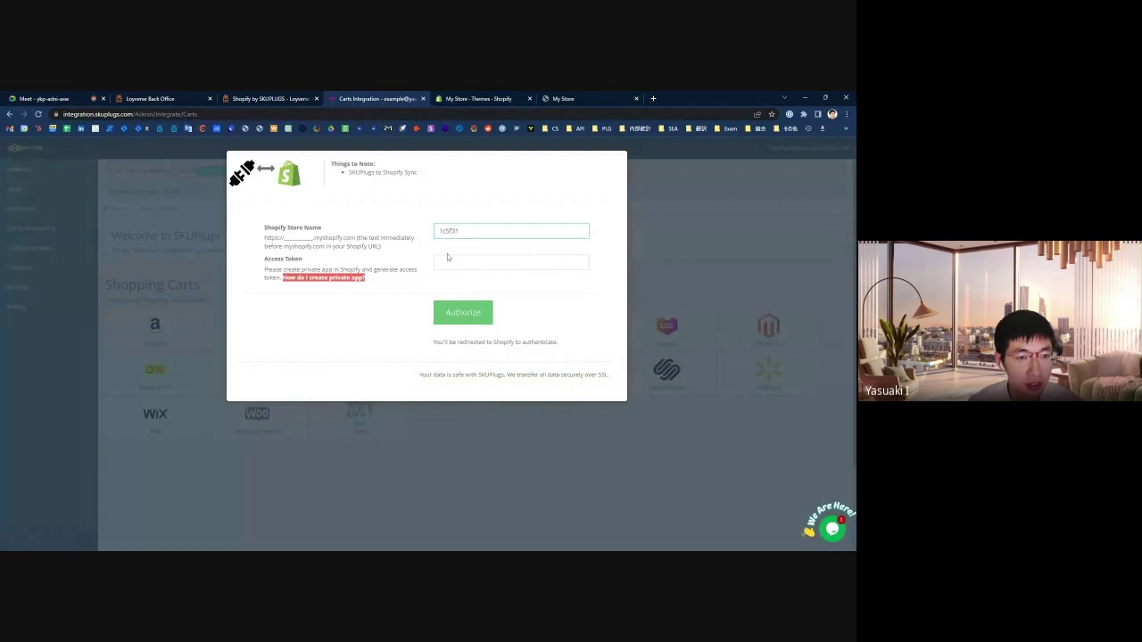
Switch to the Shopify admin and allow custom app development in the store's apps and sales channels settings.
drag(309, 261, 263, 261)
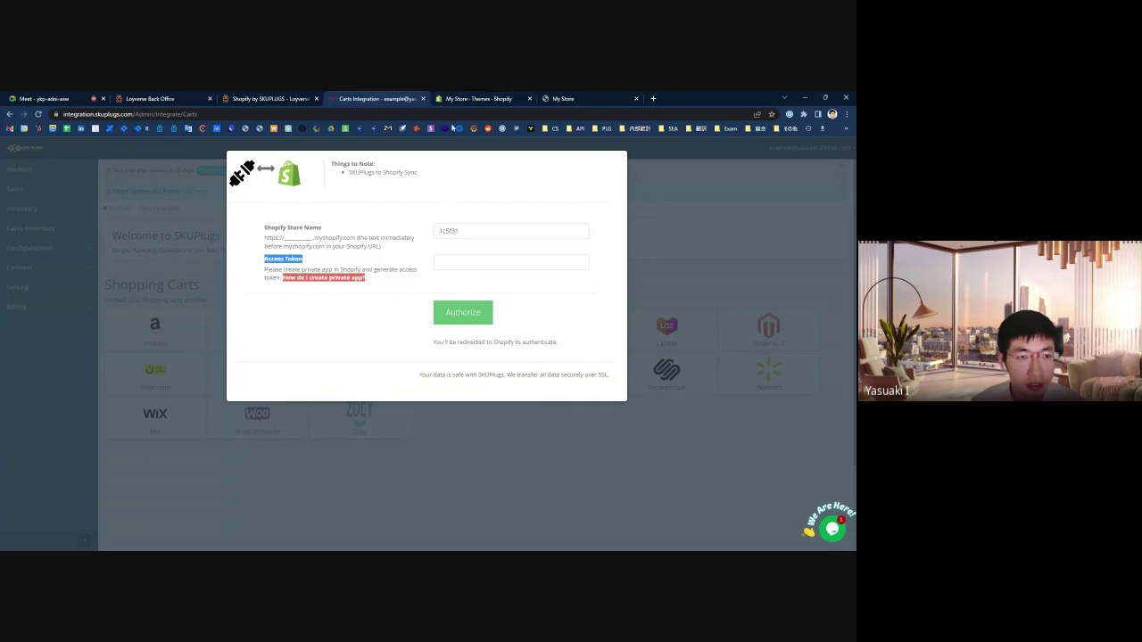
click(473, 98)
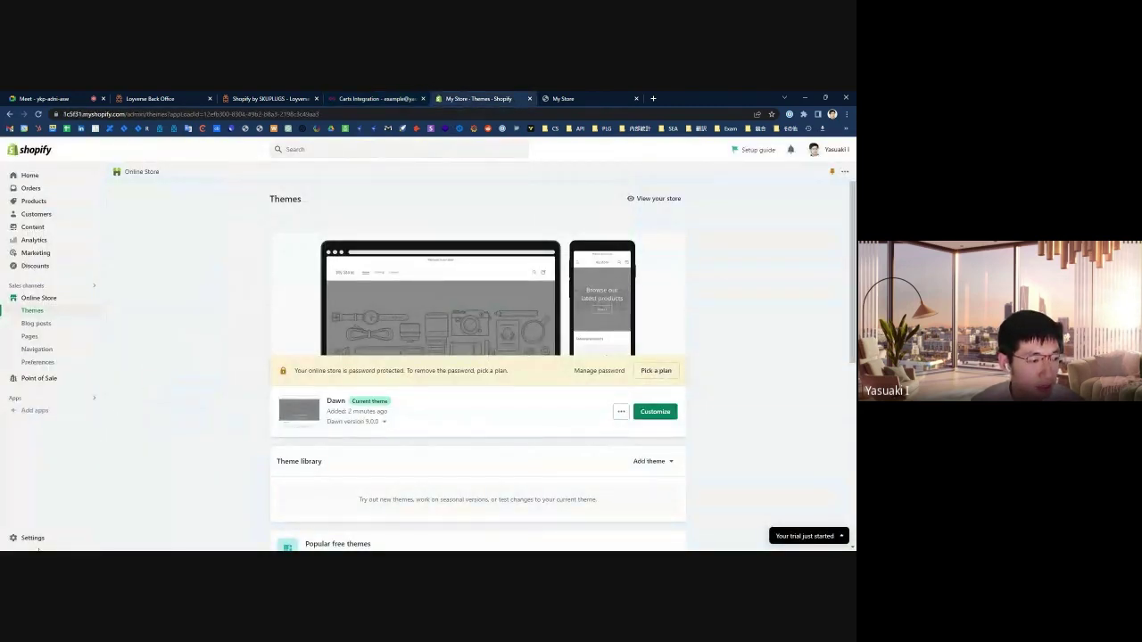
click(32, 538)
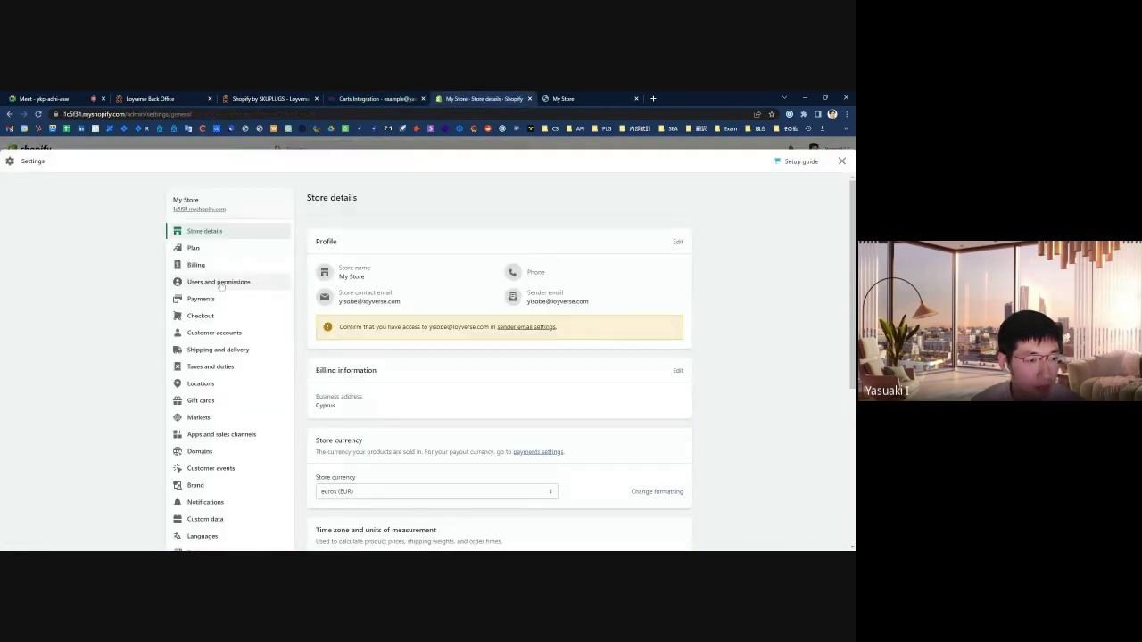
click(234, 438)
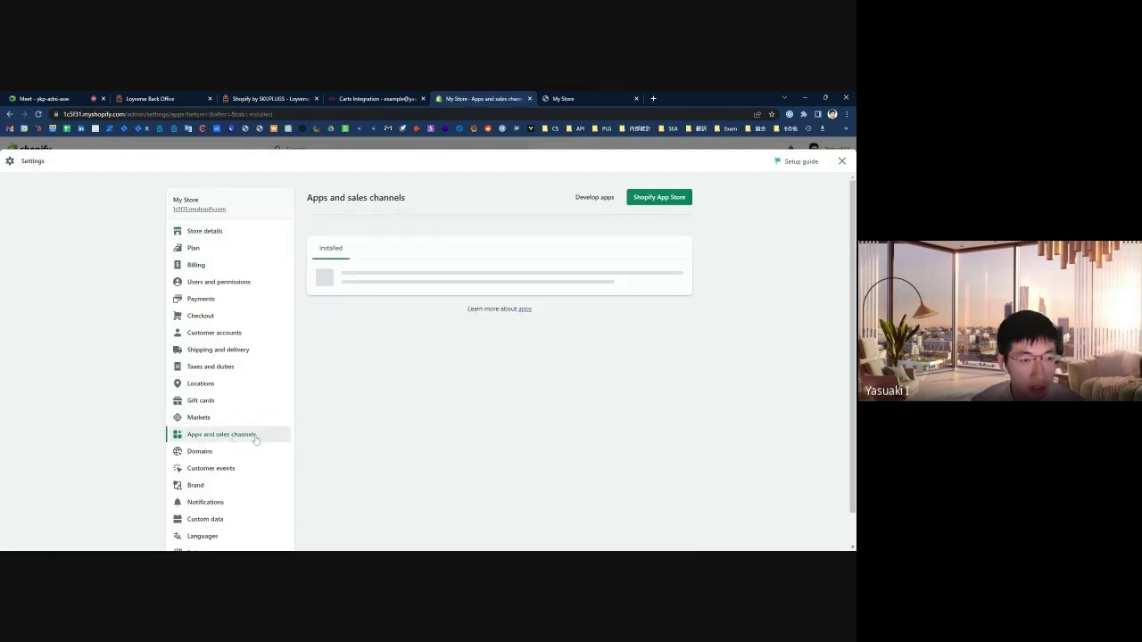
click(592, 198)
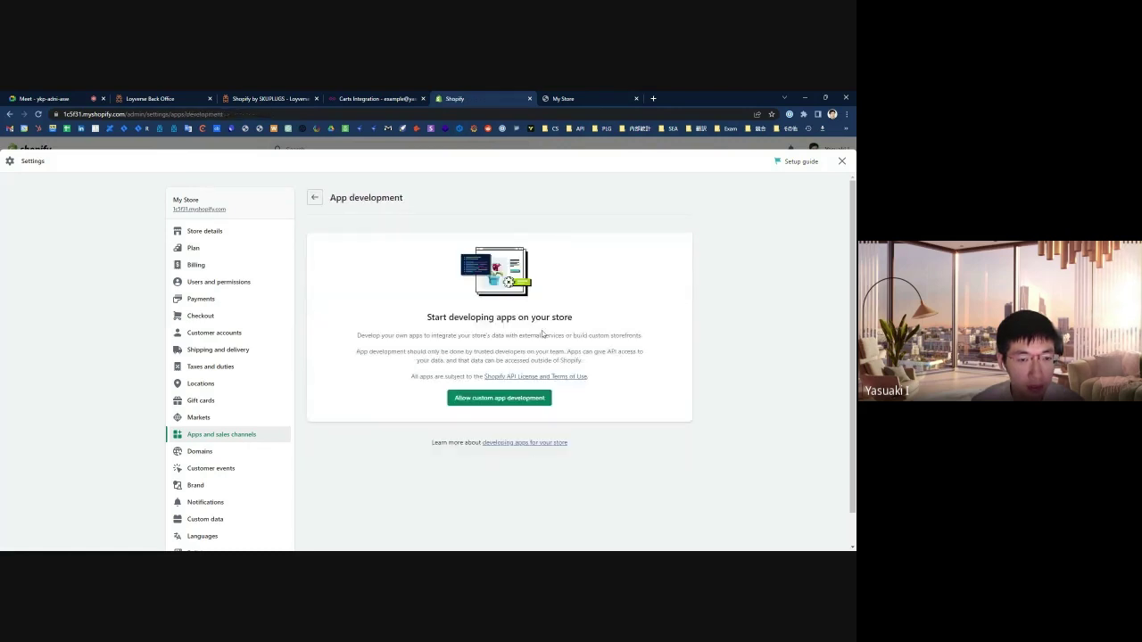
click(500, 398)
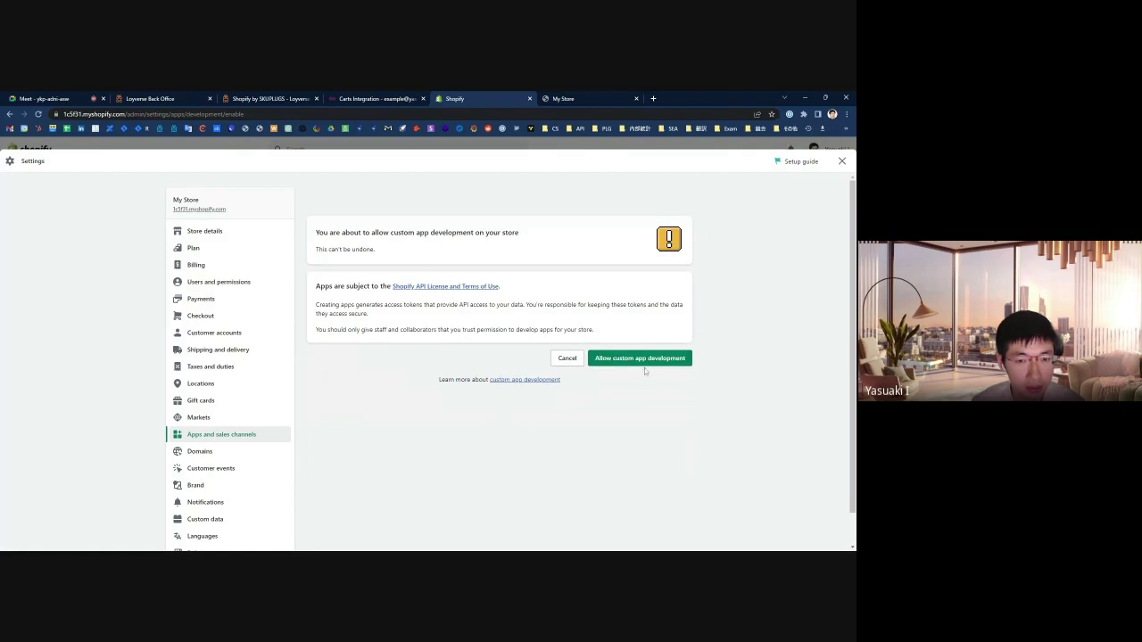
click(644, 361)
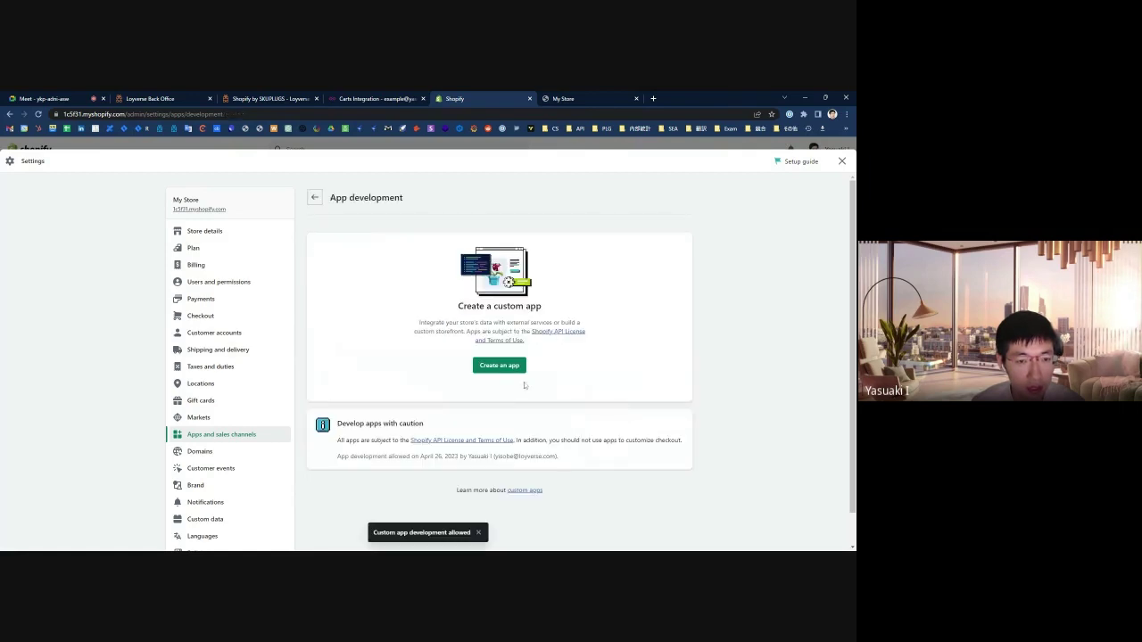
Create a custom app named SKUPLUGS with the preselected app developer.
click(518, 366)
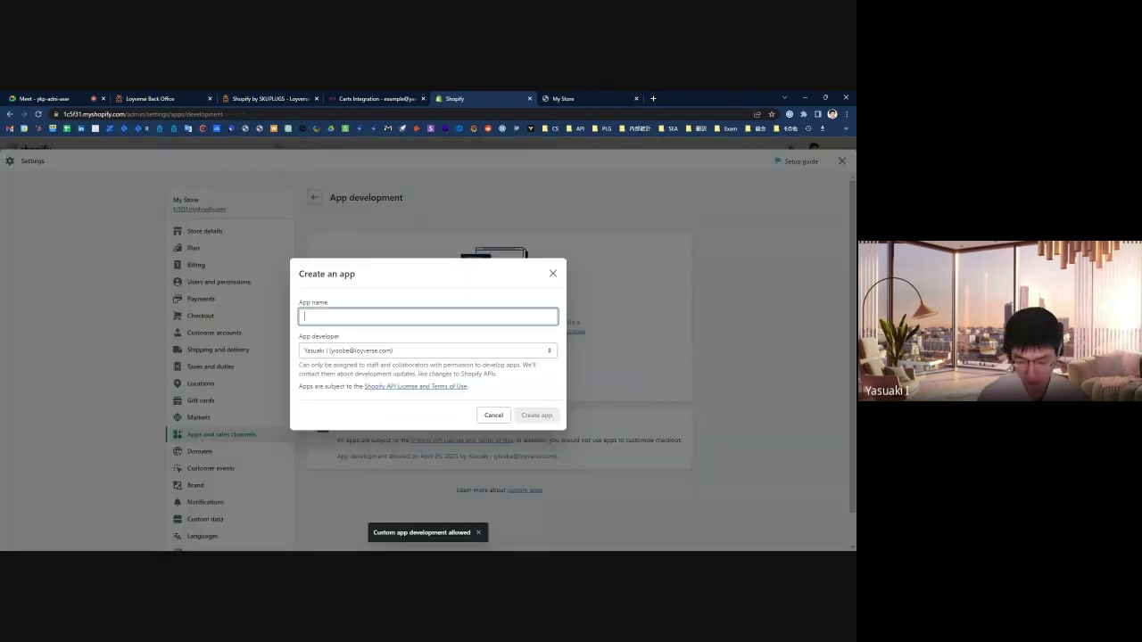
text(SKU)
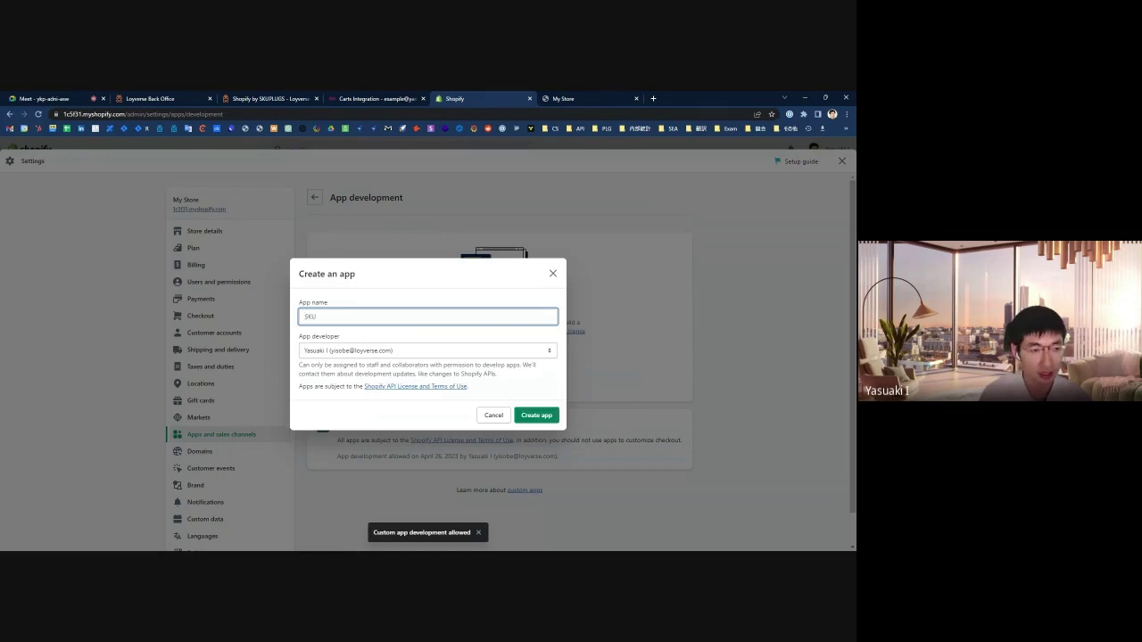
text(PLUGS)
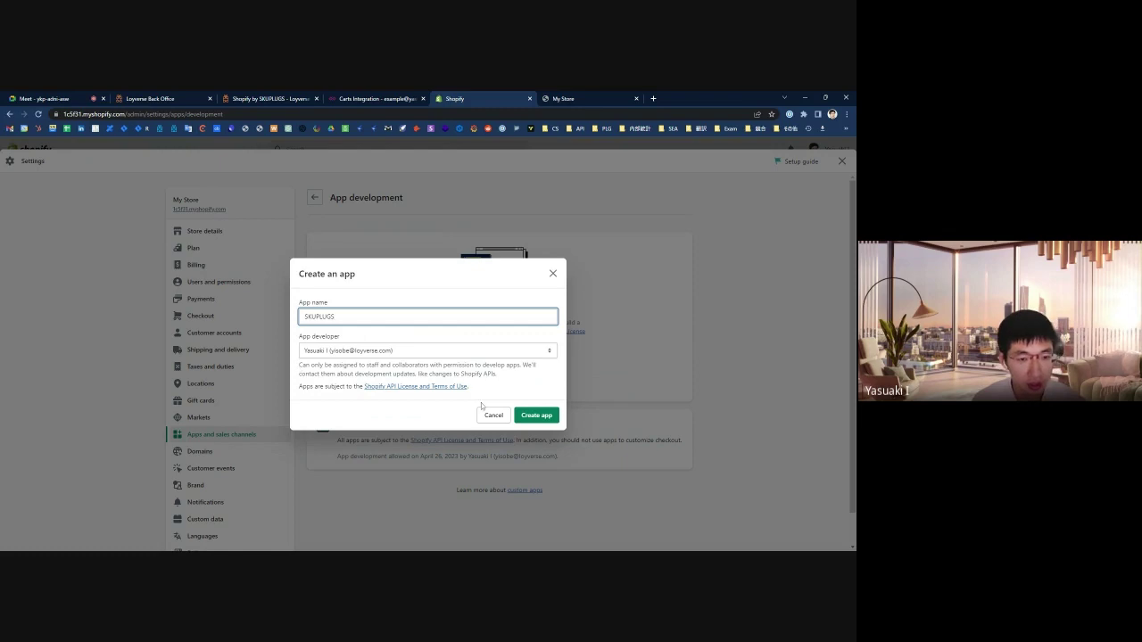
click(536, 416)
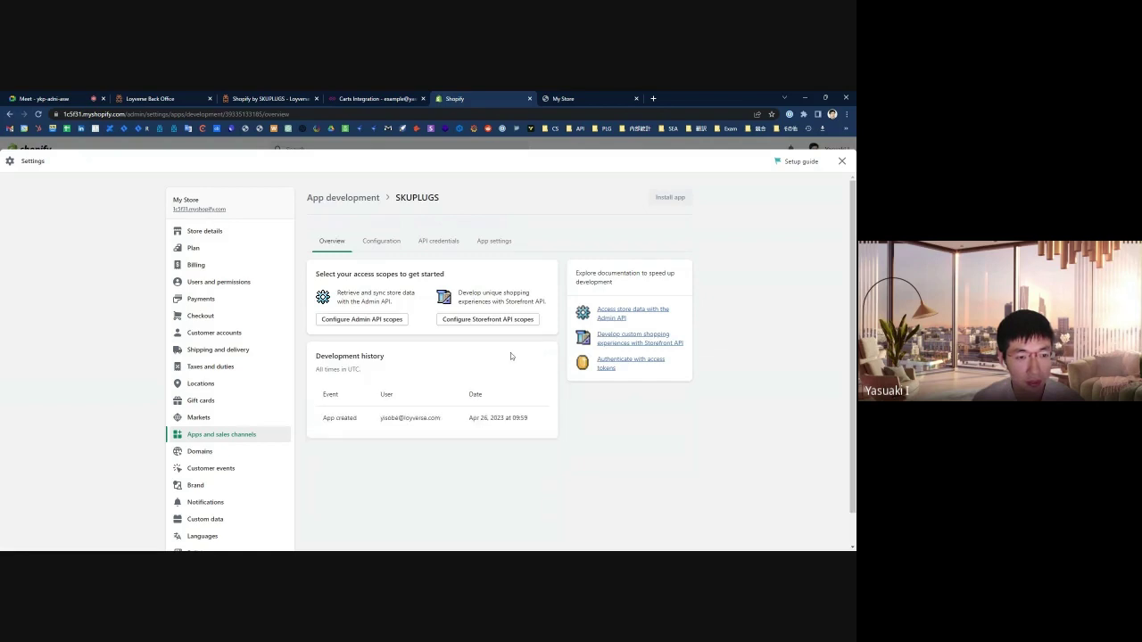
Open the SKUPLUGS app's Admin API scope configuration and enable every scope from read_analytics through the metaobject definitions.
click(436, 242)
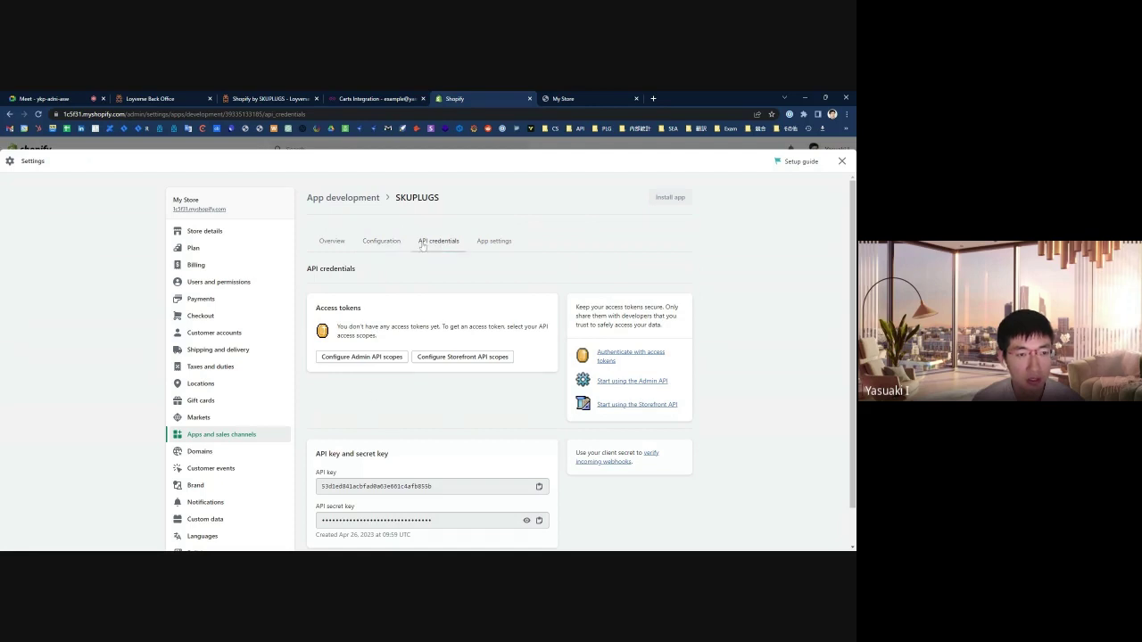
click(382, 359)
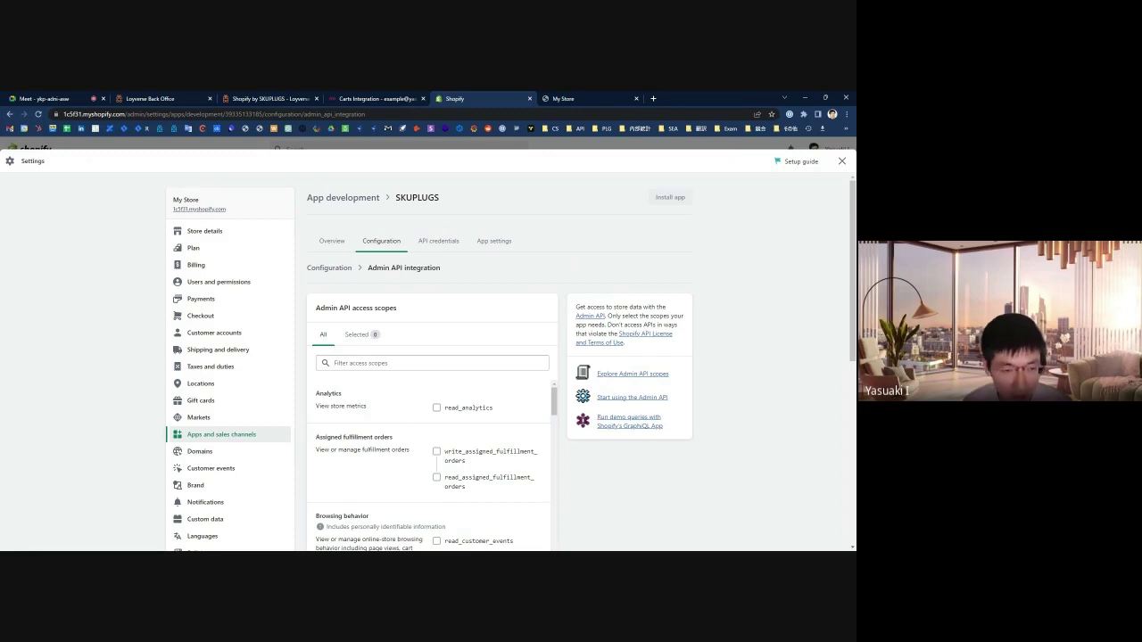
click(437, 408)
click(436, 450)
scroll(437, 446, down, 3)
click(436, 407)
click(436, 464)
scroll(436, 465, down, 2)
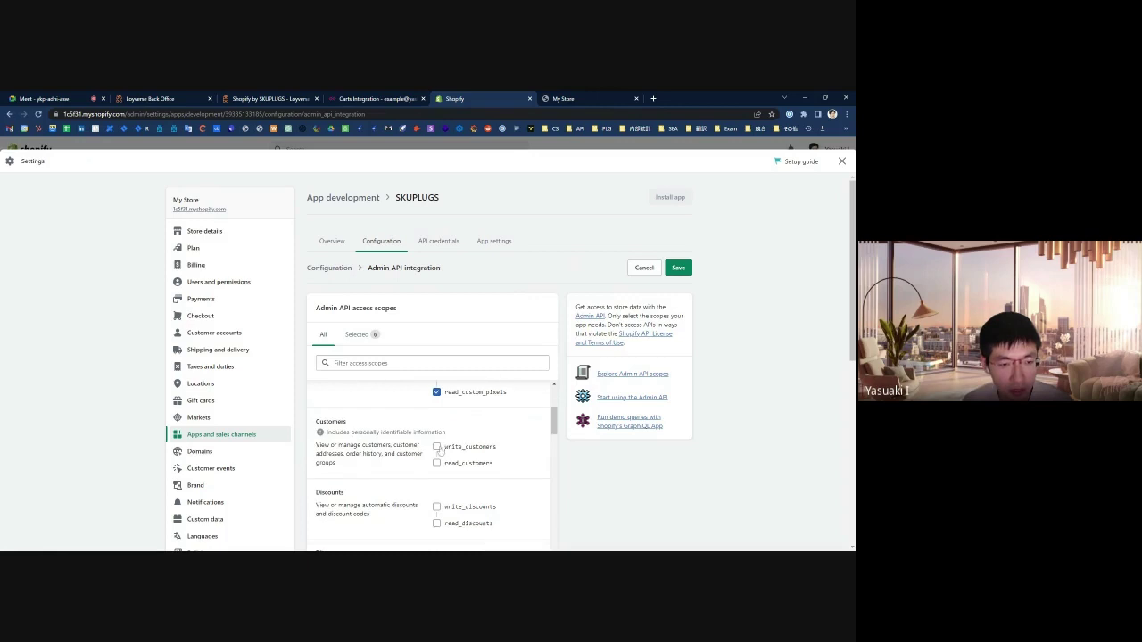
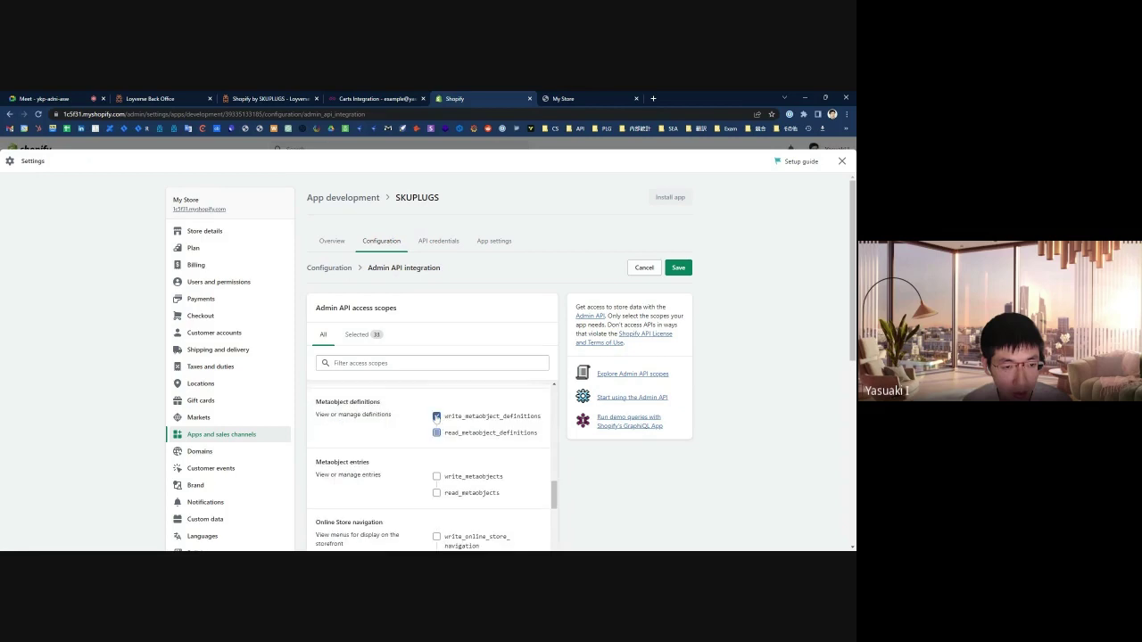
Enable the write and read scopes for metaobject entries, Online Store navigation, Online Store pages, order editing and orders.
click(437, 476)
scroll(438, 464, down, 1)
click(437, 442)
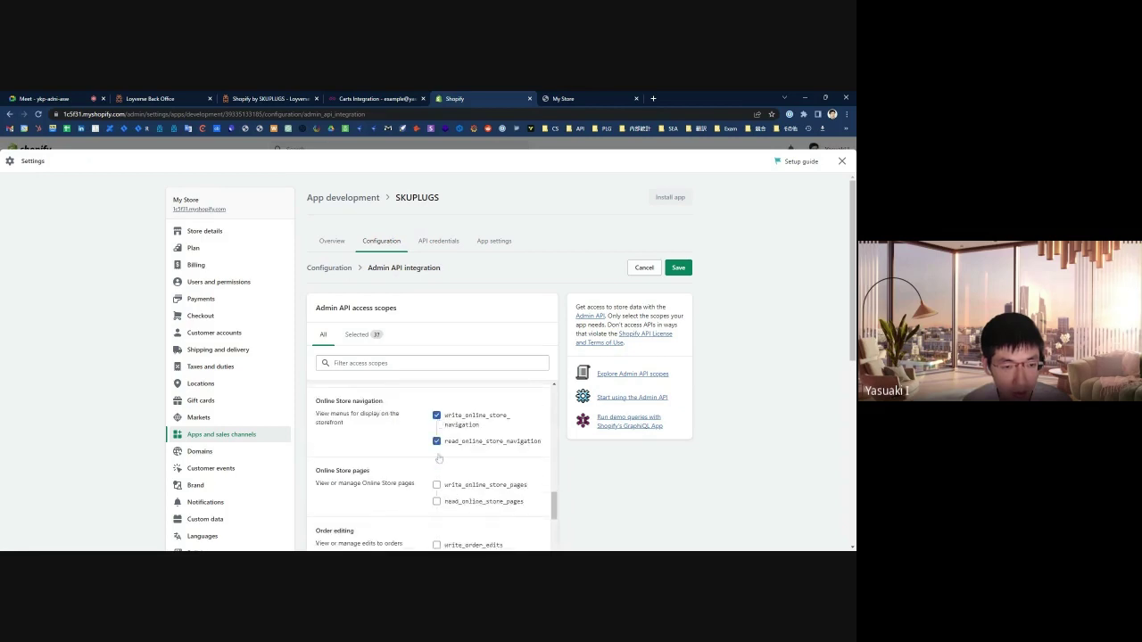
scroll(438, 444, down, 1)
click(437, 489)
scroll(437, 482, down, 1)
click(436, 469)
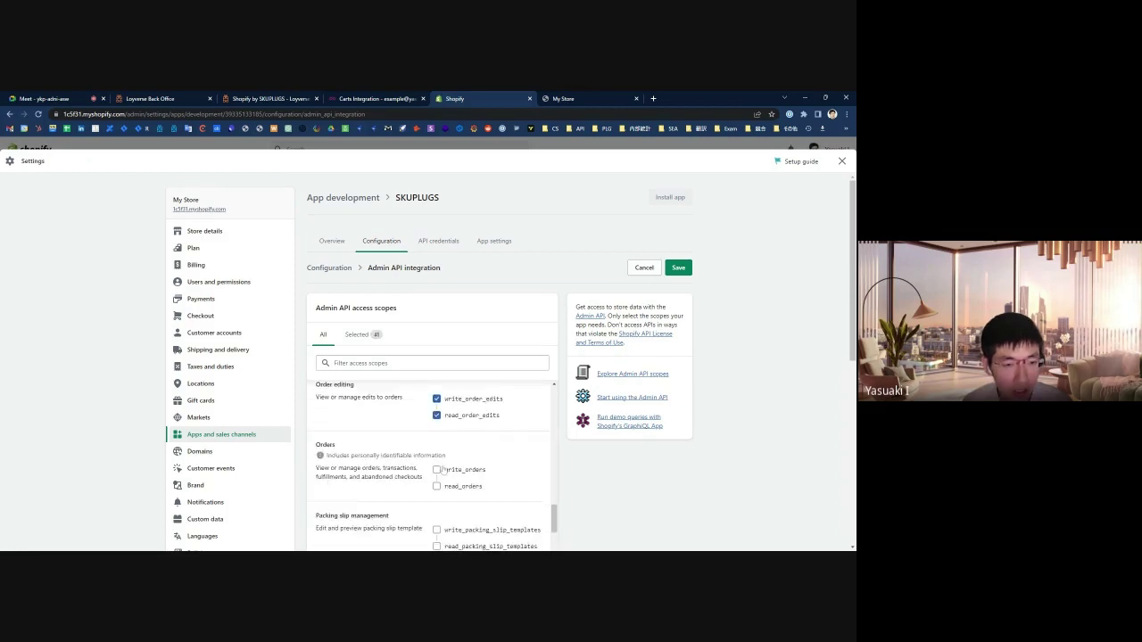
Enable the write and read scopes for packing slip management, payment customizations, payment terms, pixels, price rules and product feeds.
scroll(437, 464, down, 1)
click(437, 440)
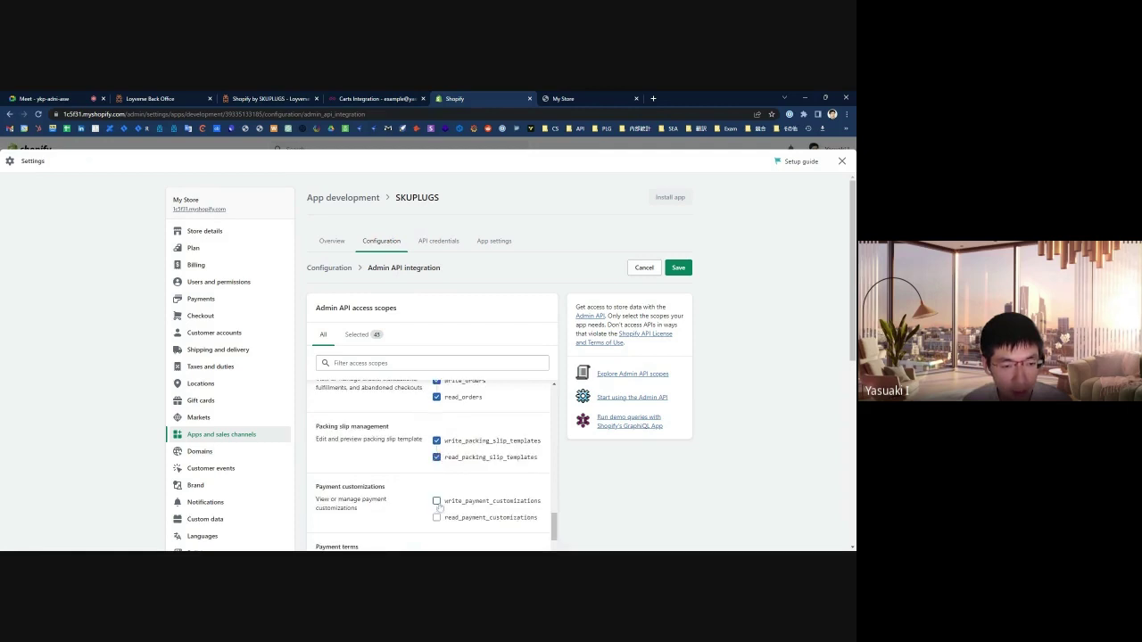
click(436, 501)
scroll(437, 464, down, 2)
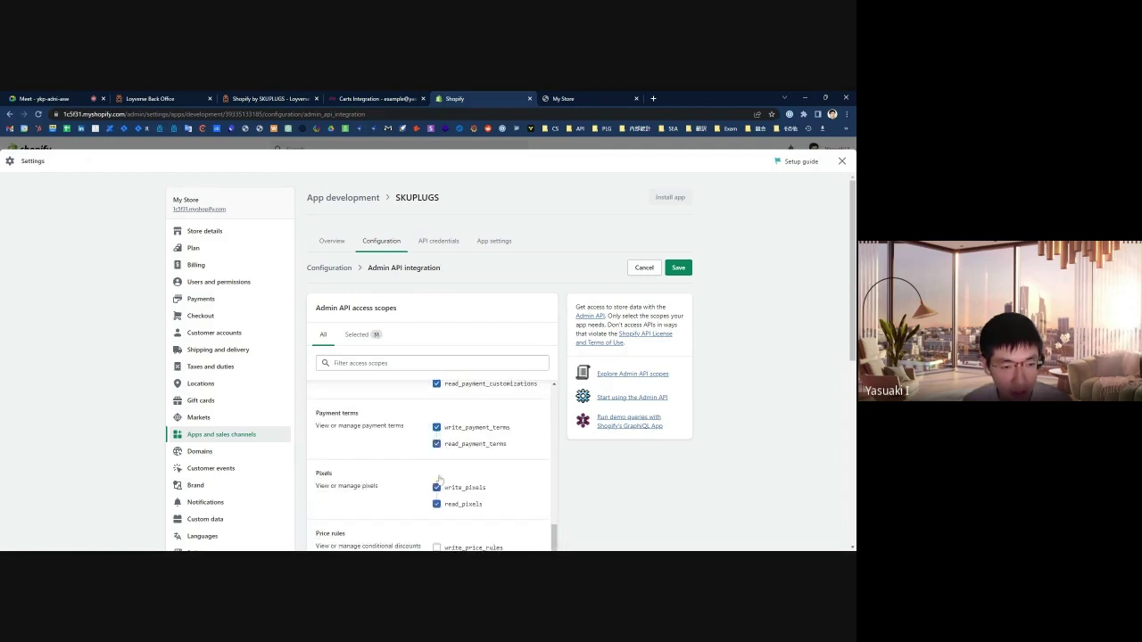
scroll(437, 478, down, 1)
click(437, 415)
click(436, 431)
click(437, 473)
click(436, 489)
scroll(438, 478, down, 1)
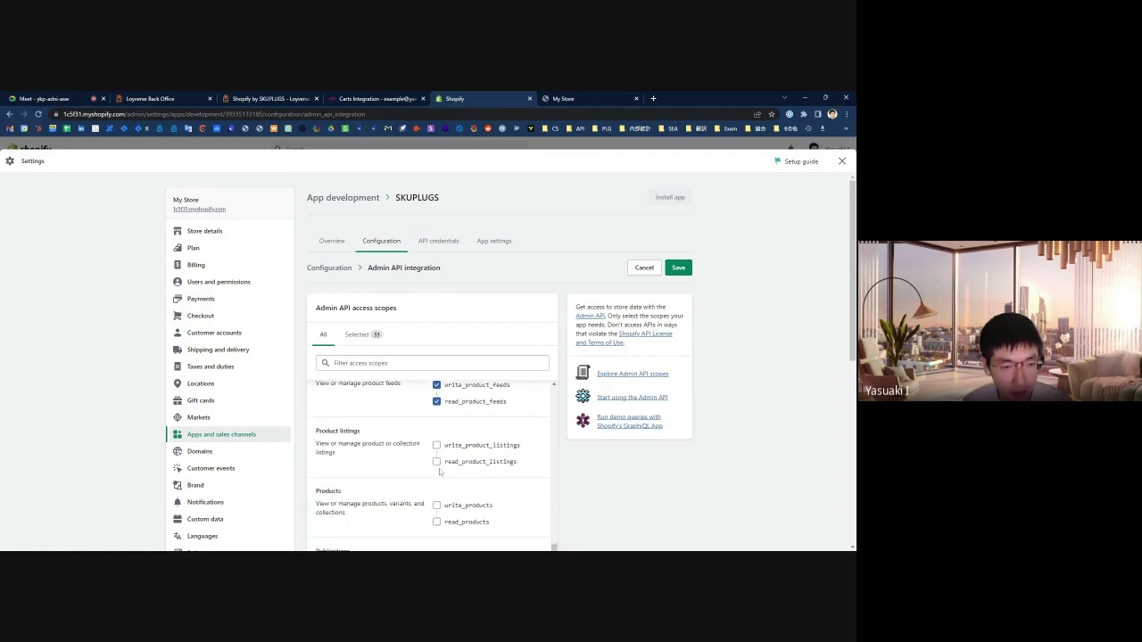
Enable the write and read scopes for product listings, products, publications, purchase options and reports.
click(436, 445)
click(436, 461)
click(436, 505)
click(436, 522)
scroll(437, 482, down, 2)
click(436, 432)
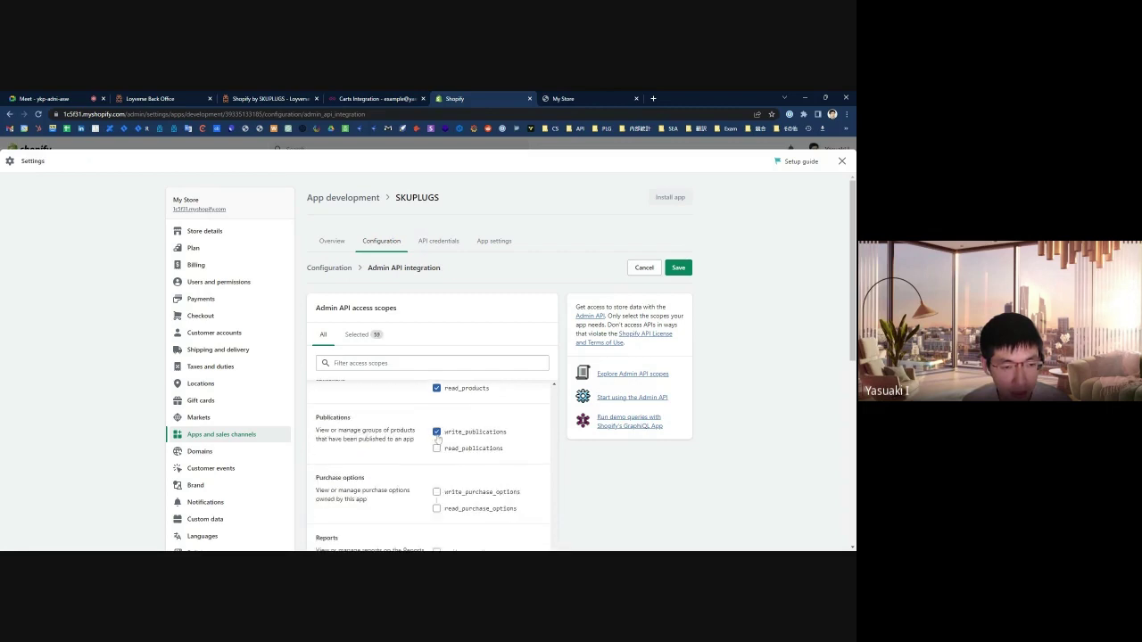
scroll(439, 481, down, 2)
click(437, 418)
click(436, 434)
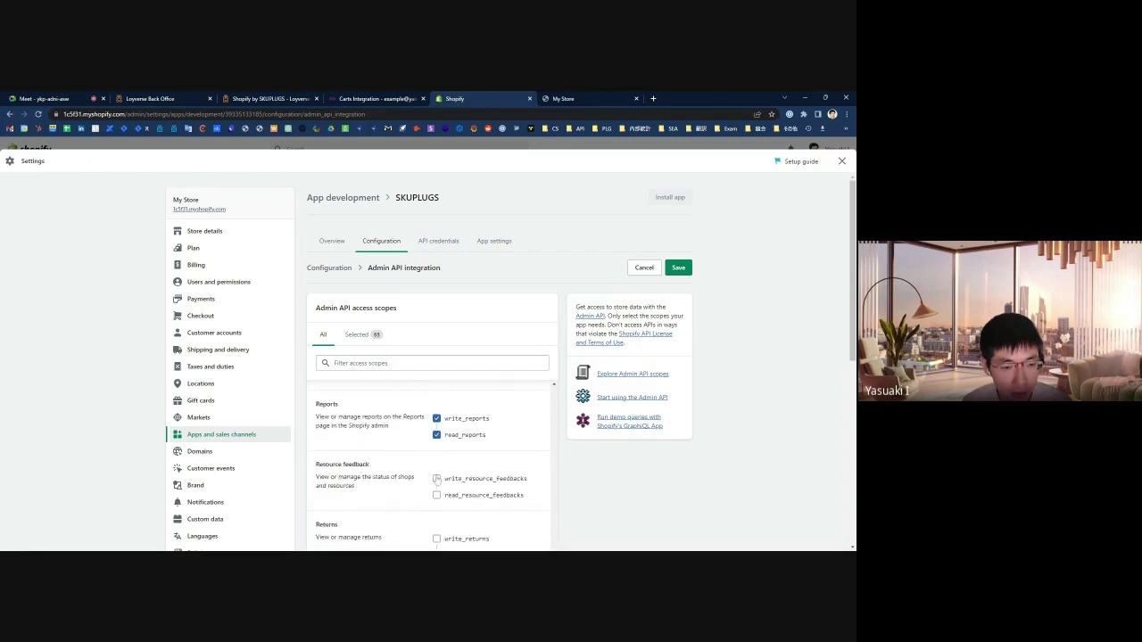
Enable the write and read scopes for resource feedback, returns and sales channels.
click(437, 479)
click(436, 495)
scroll(438, 481, down, 1)
click(436, 445)
click(436, 461)
click(437, 505)
click(437, 521)
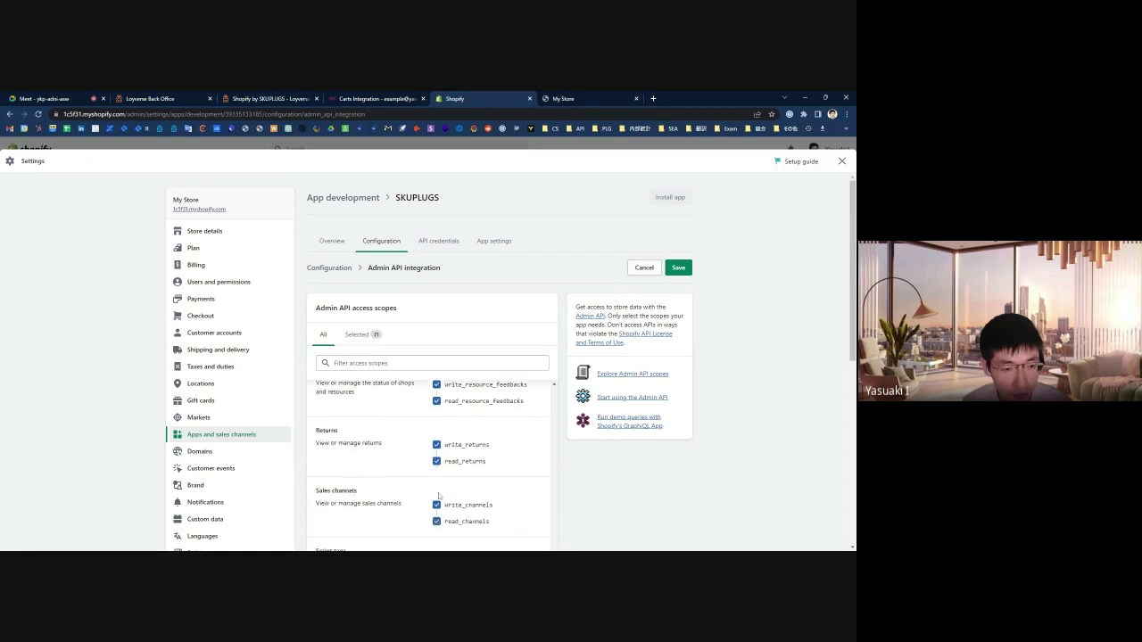
Enable all write and read scopes from script tags and shipping through Shopify Credit.
scroll(439, 491, down, 2)
click(436, 437)
click(436, 452)
click(436, 507)
click(436, 524)
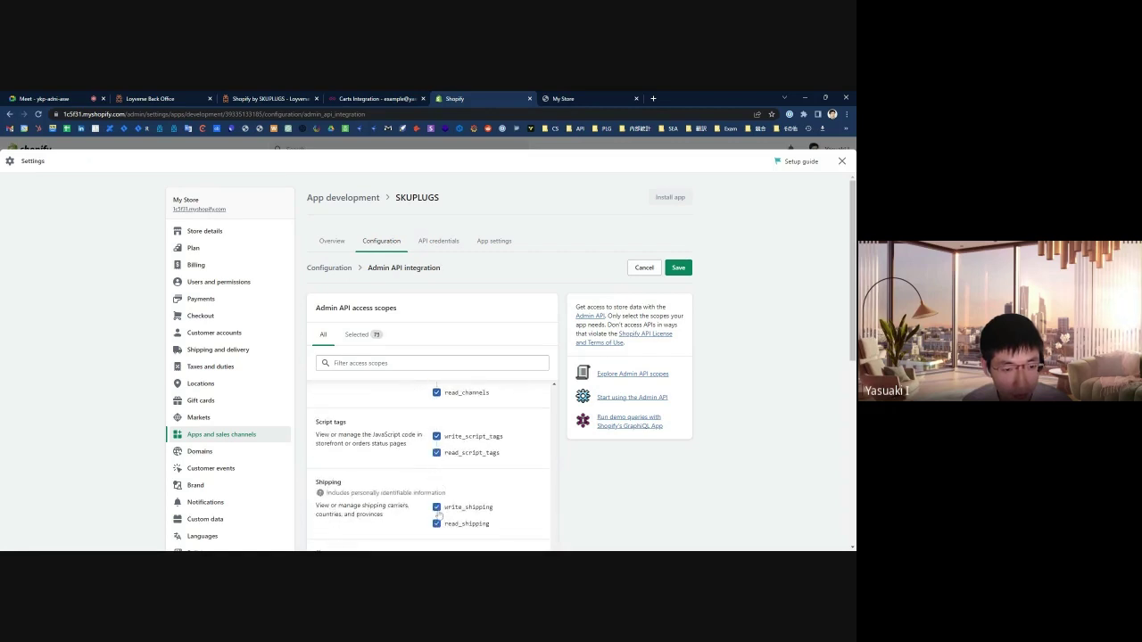
scroll(439, 499, down, 2)
click(437, 434)
click(436, 450)
click(437, 493)
click(436, 510)
Enable the Shopify Markets scopes and the read scopes for Shopify Payments accounts, bank accounts, disputes and payouts.
scroll(437, 504, down, 2)
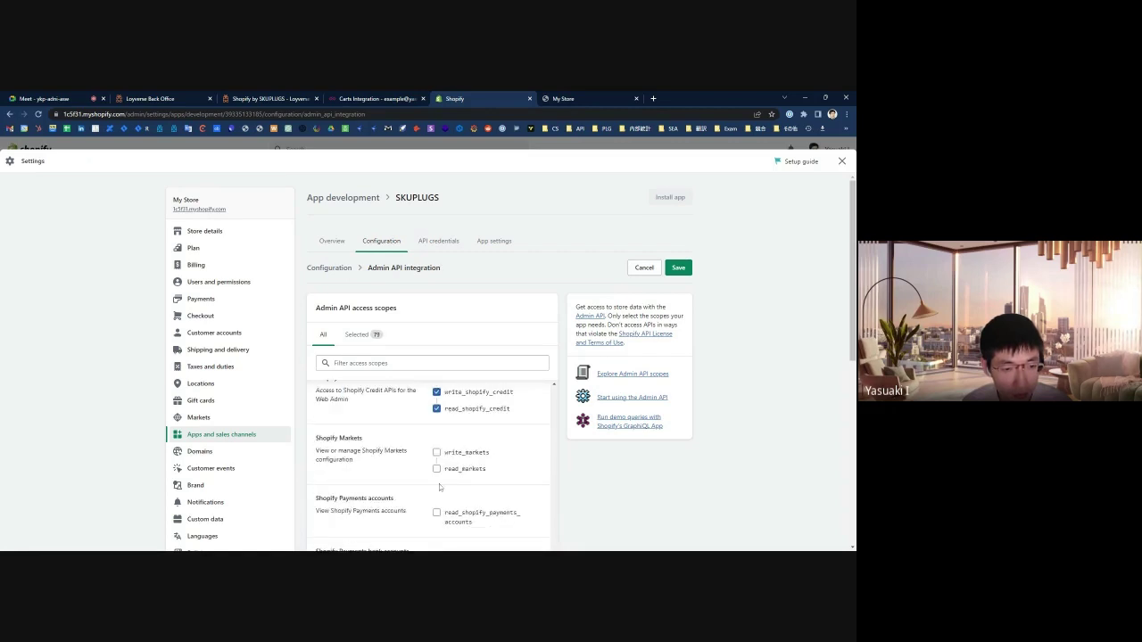
click(436, 420)
click(436, 436)
click(437, 480)
click(436, 534)
scroll(437, 526, down, 2)
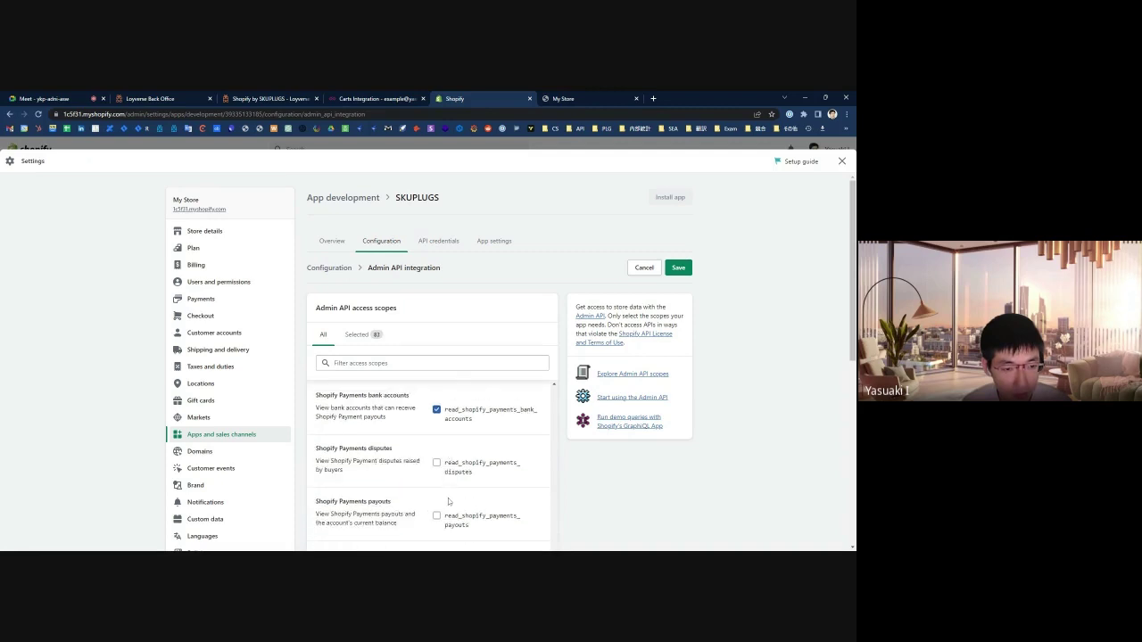
click(436, 452)
click(437, 506)
scroll(436, 508, down, 2)
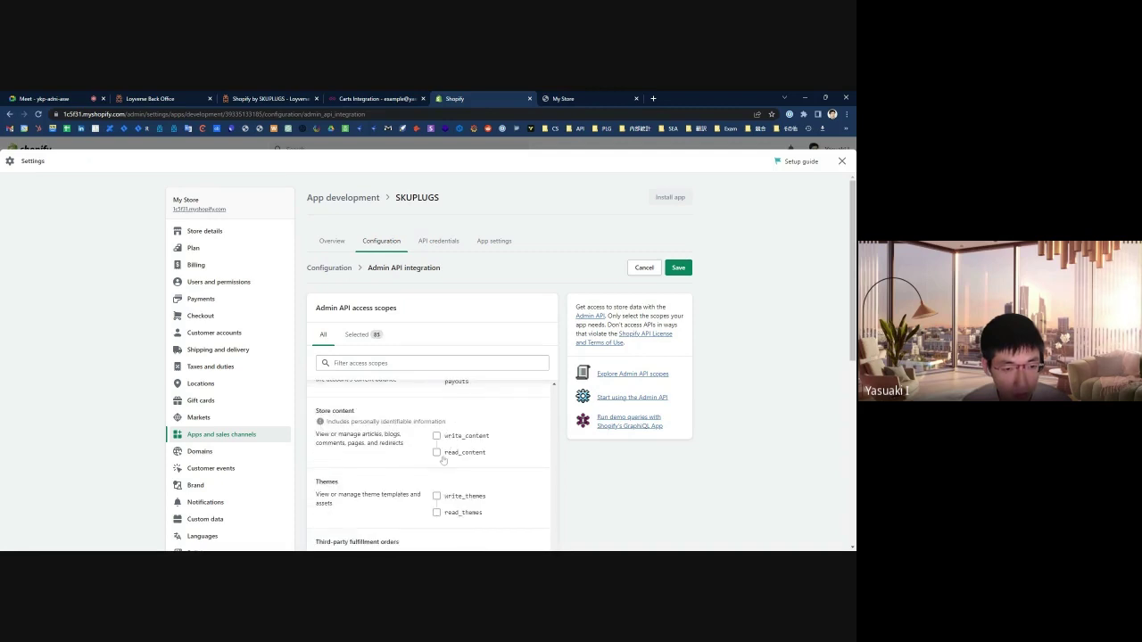
Enable the write and read scopes for store content and themes.
click(436, 435)
click(436, 453)
click(437, 496)
click(436, 512)
Enable the write and read scopes for third-party fulfillment orders, translations and custom_fulfillment_services.
scroll(442, 483, down, 2)
scroll(439, 473, up, 1)
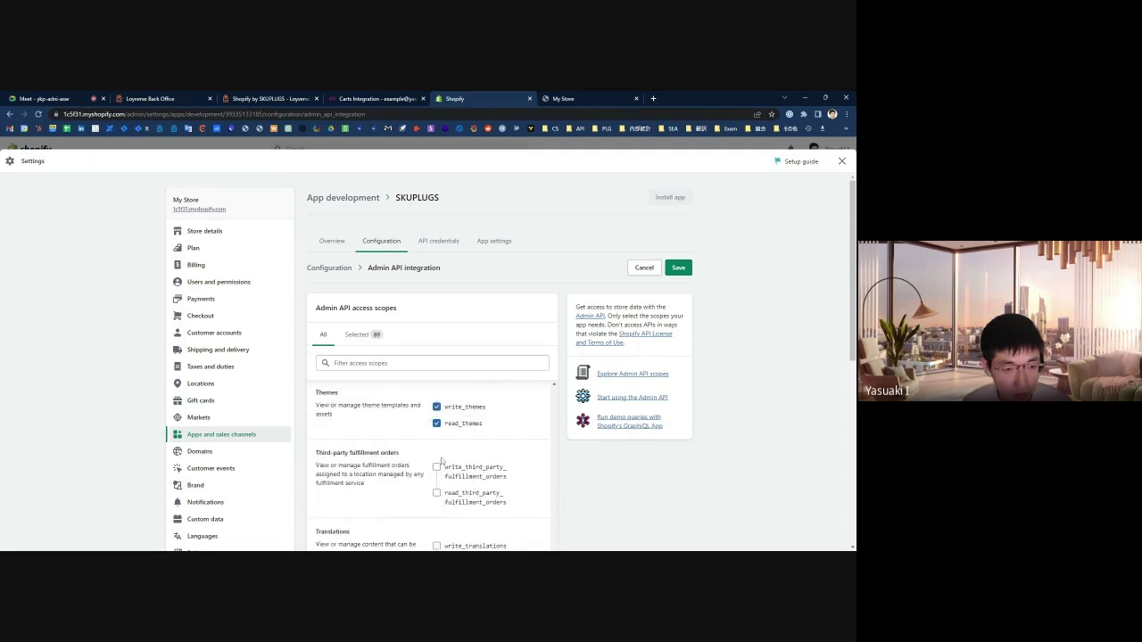
click(436, 468)
click(437, 492)
scroll(437, 491, down, 2)
click(436, 429)
click(437, 412)
click(436, 472)
click(437, 498)
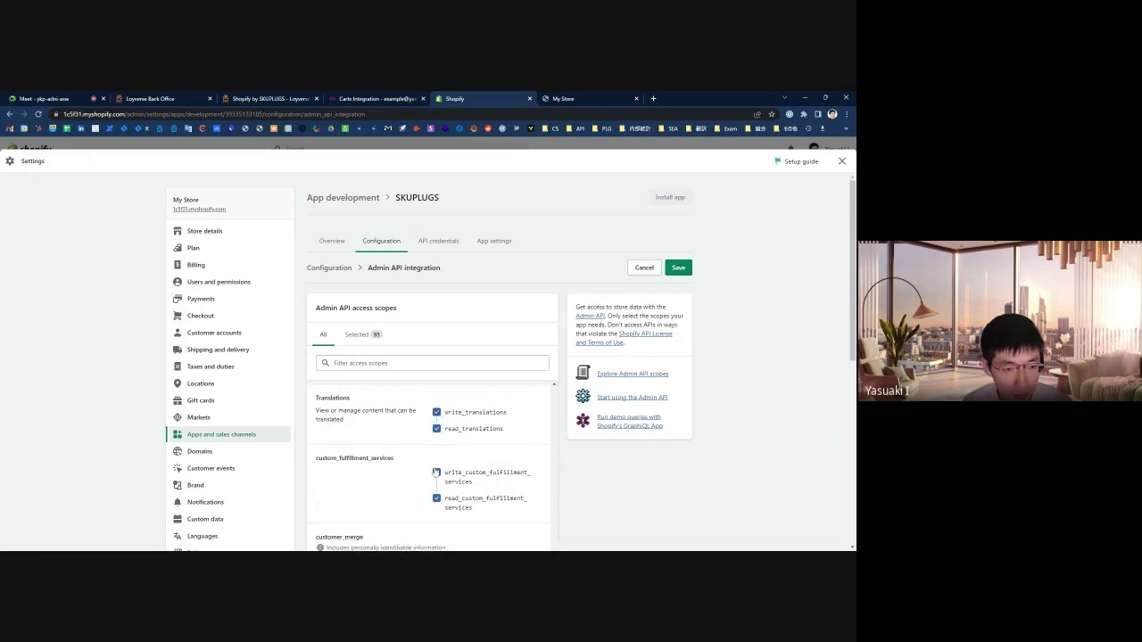
Enable the write and read scopes for customer_merge, delivery_customizations and gates, and save the Admin API configuration.
scroll(447, 489, down, 2)
scroll(450, 483, down, 2)
click(437, 395)
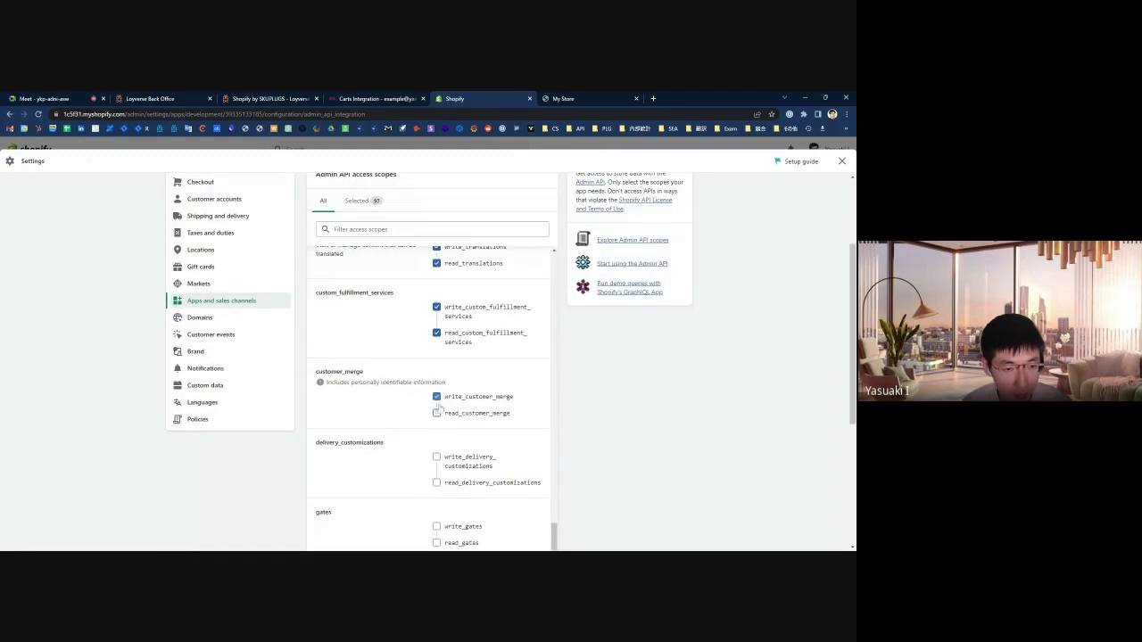
click(437, 411)
click(437, 456)
click(437, 481)
scroll(439, 473, down, 2)
click(437, 393)
click(436, 409)
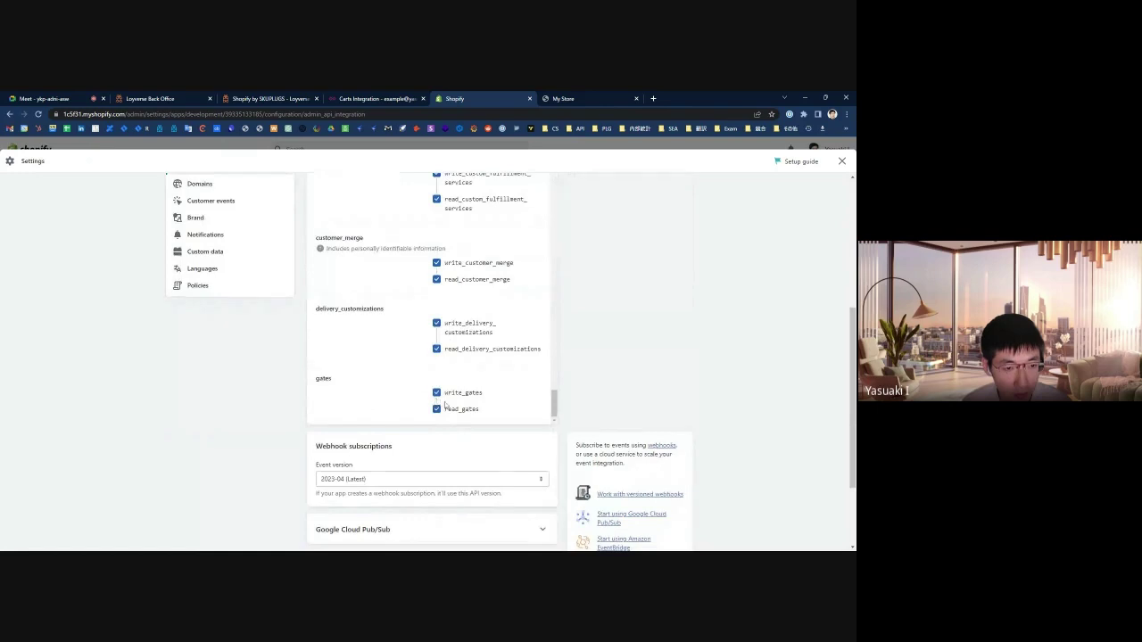
scroll(466, 438, down, 3)
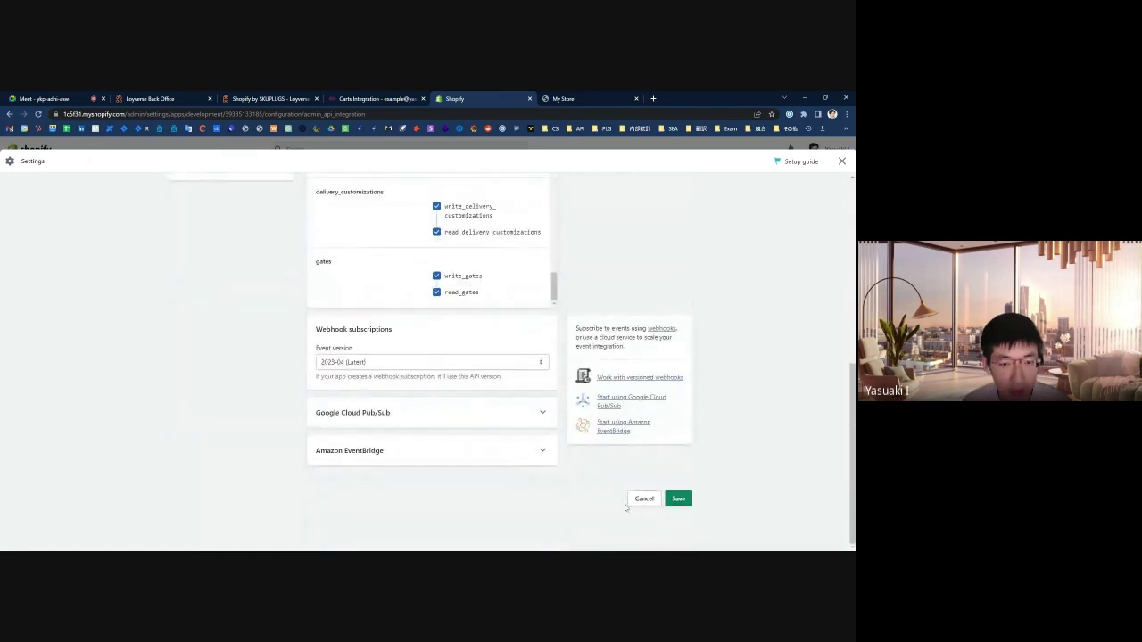
click(676, 497)
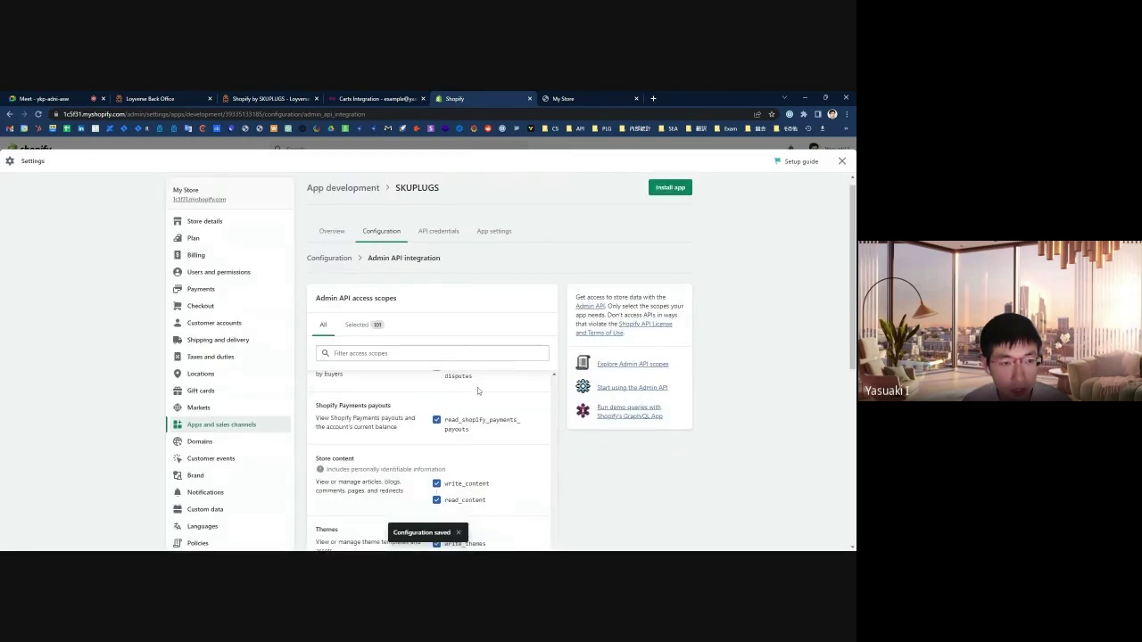
Install the SKUPLUGS custom app on the store and reveal its Admin API access token in the API credentials.
click(435, 242)
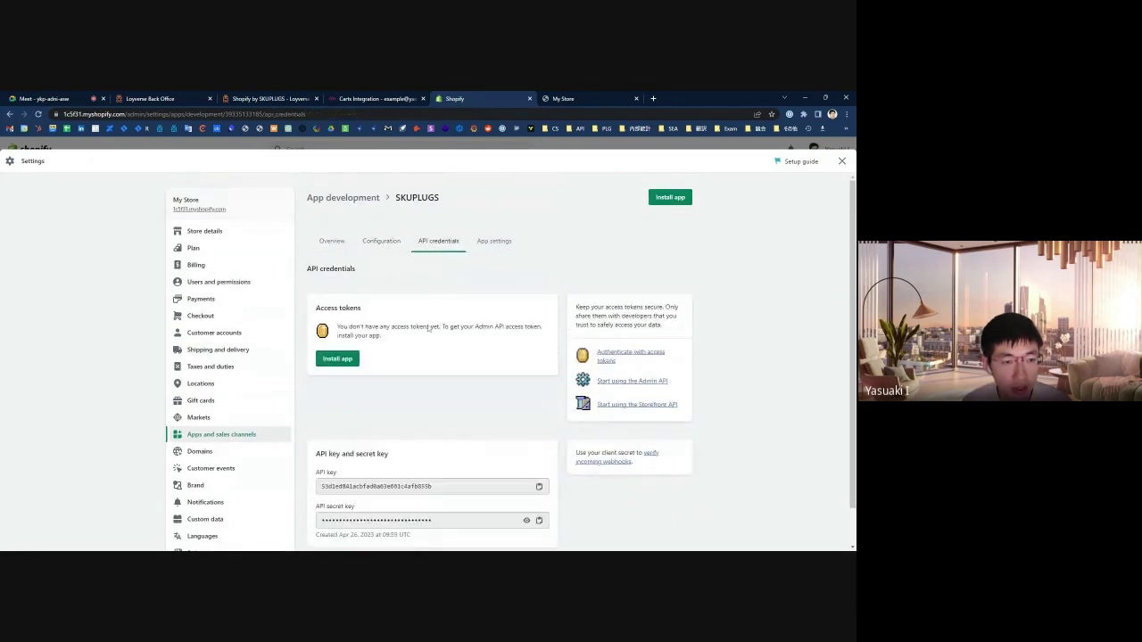
click(350, 359)
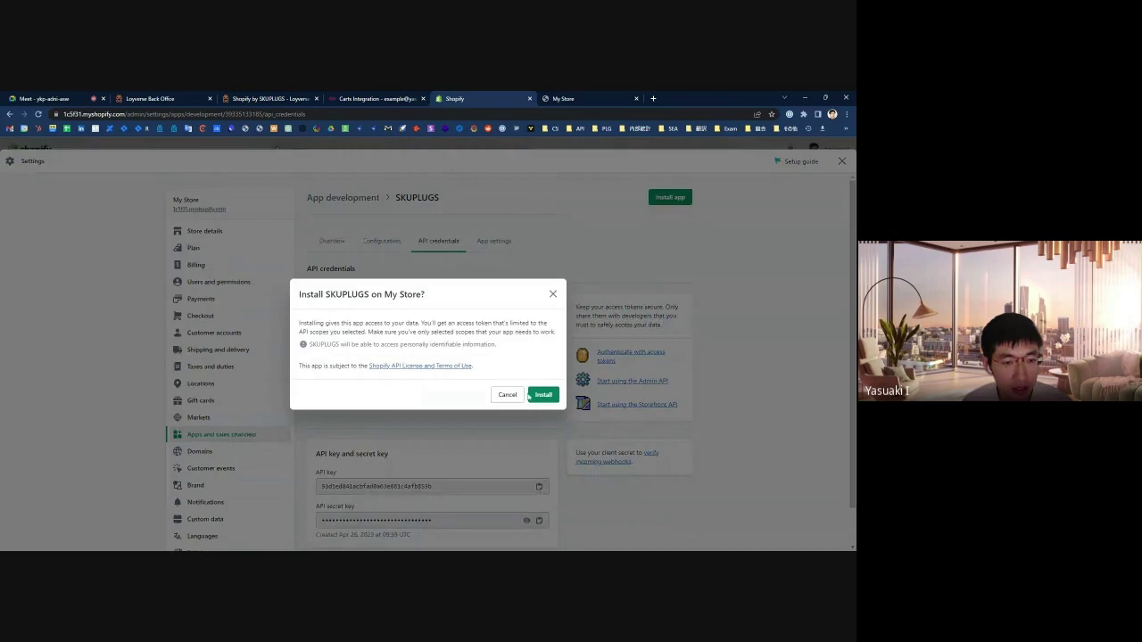
click(531, 396)
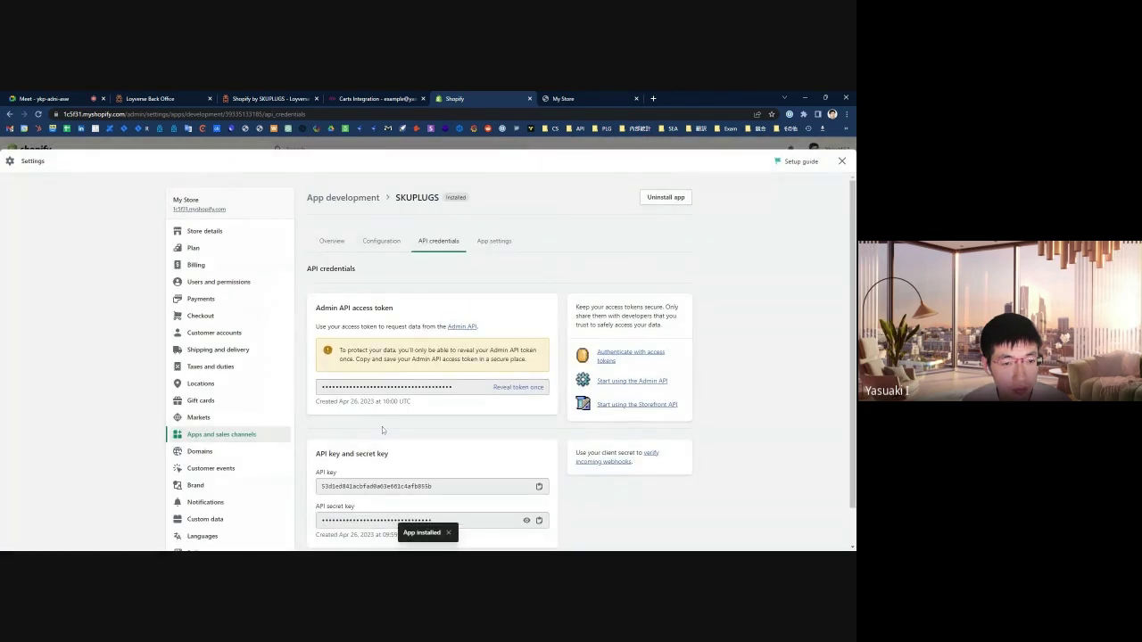
click(515, 388)
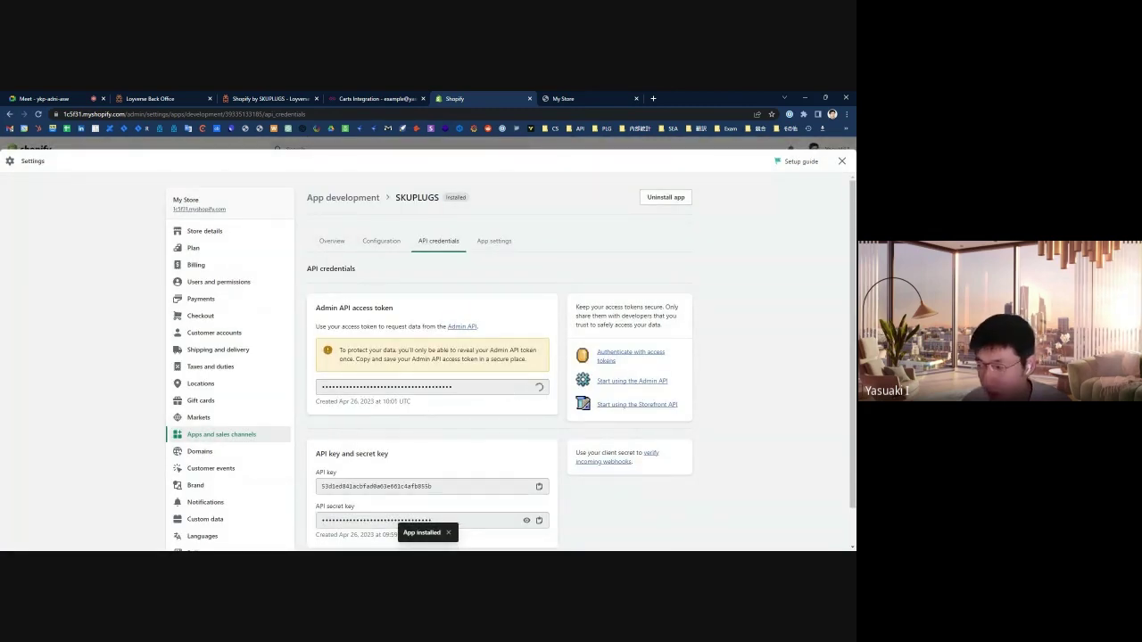
Copy the Admin API access token, paste it into the SKUPlugs Access Token field, authorize the Shopify connection and acknowledge the message.
drag(453, 388, 311, 388)
click(372, 97)
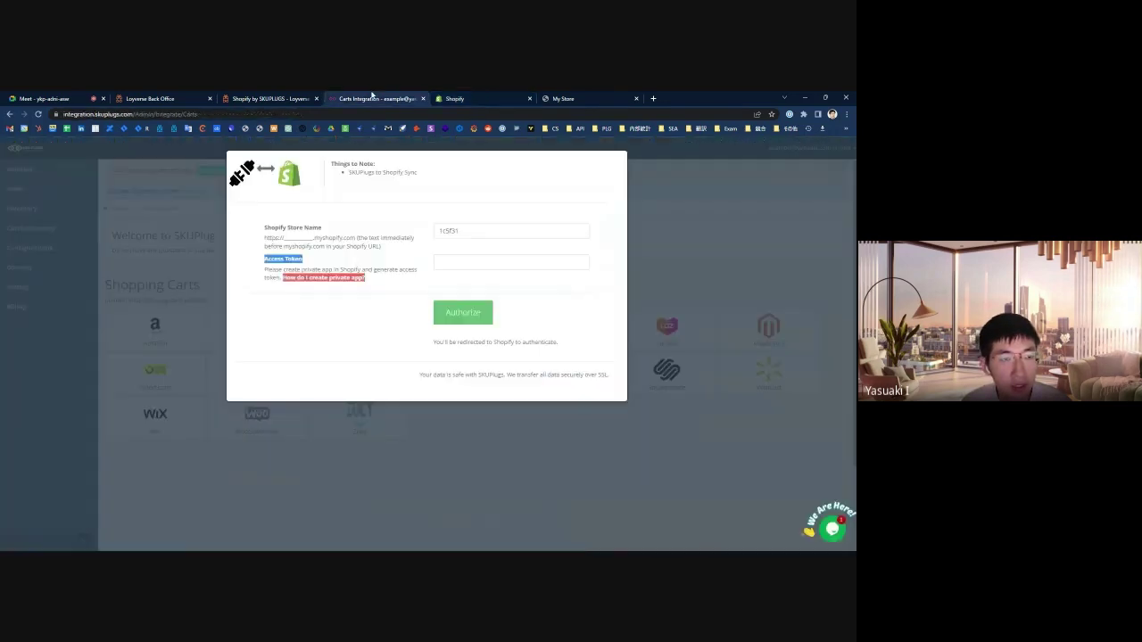
click(510, 262)
key(ctrl+v)
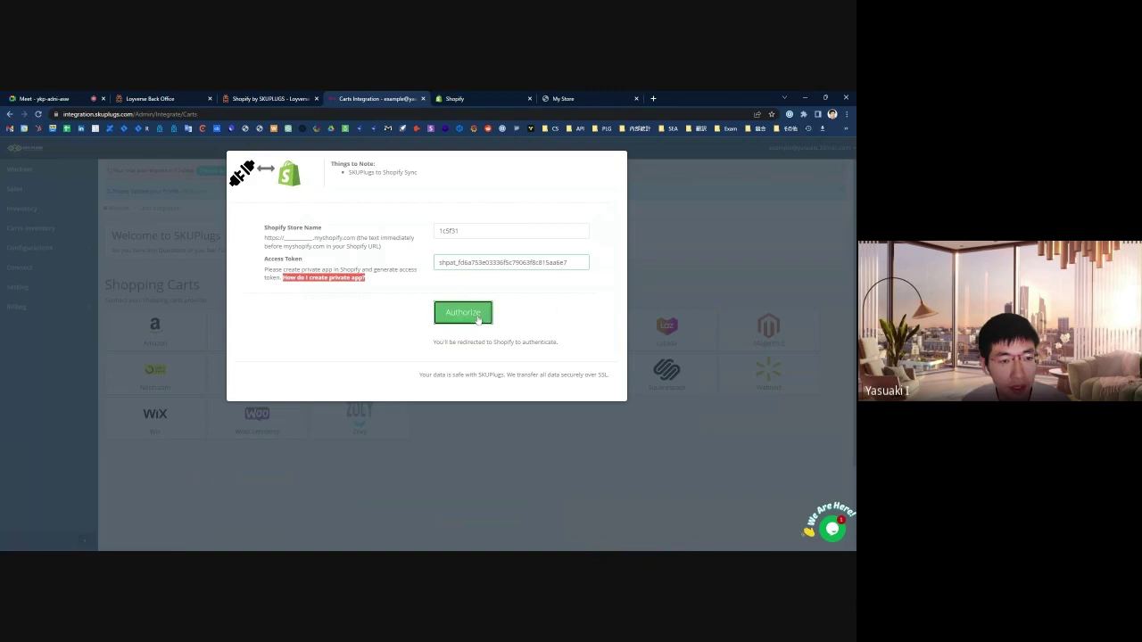
click(463, 312)
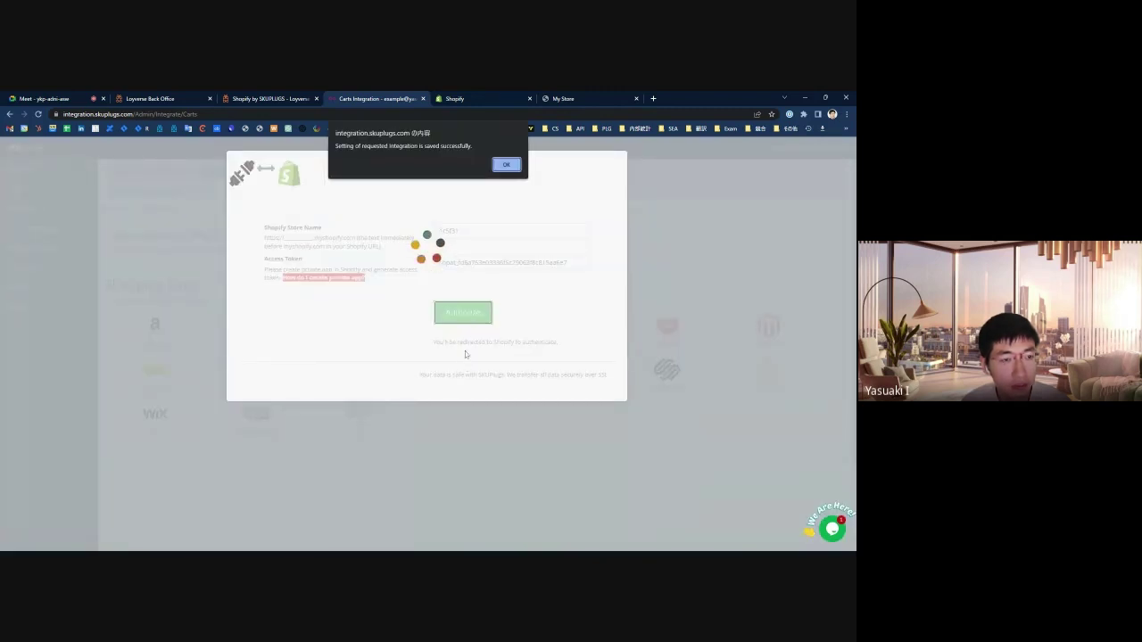
click(513, 167)
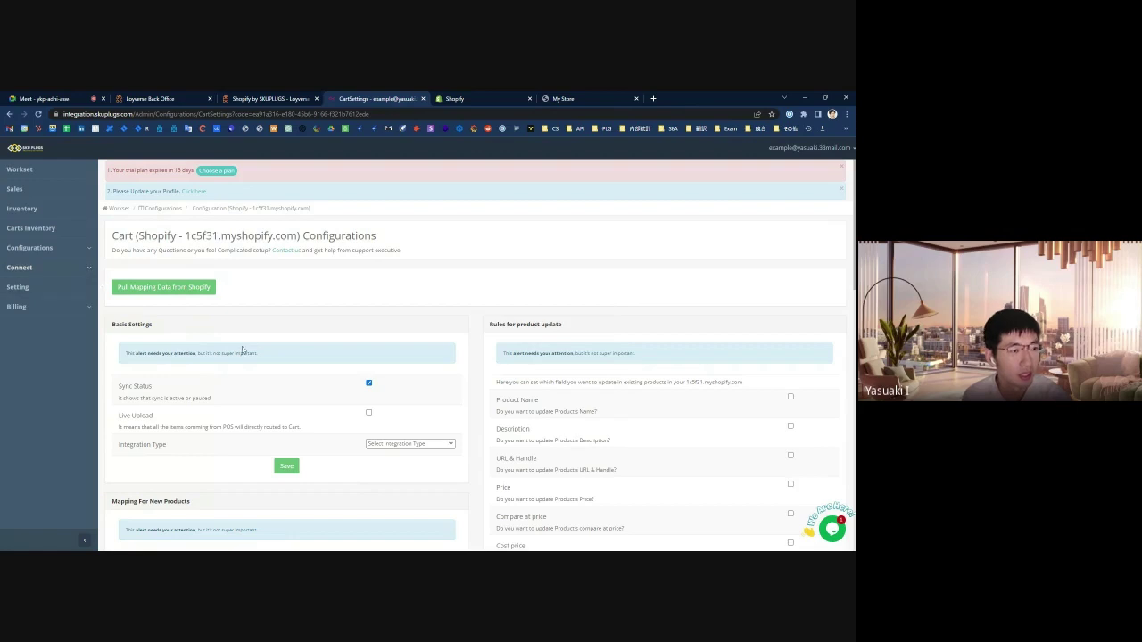
Open the Loyverse POS configurations and pull the mapping data from Loyverse POS.
click(30, 249)
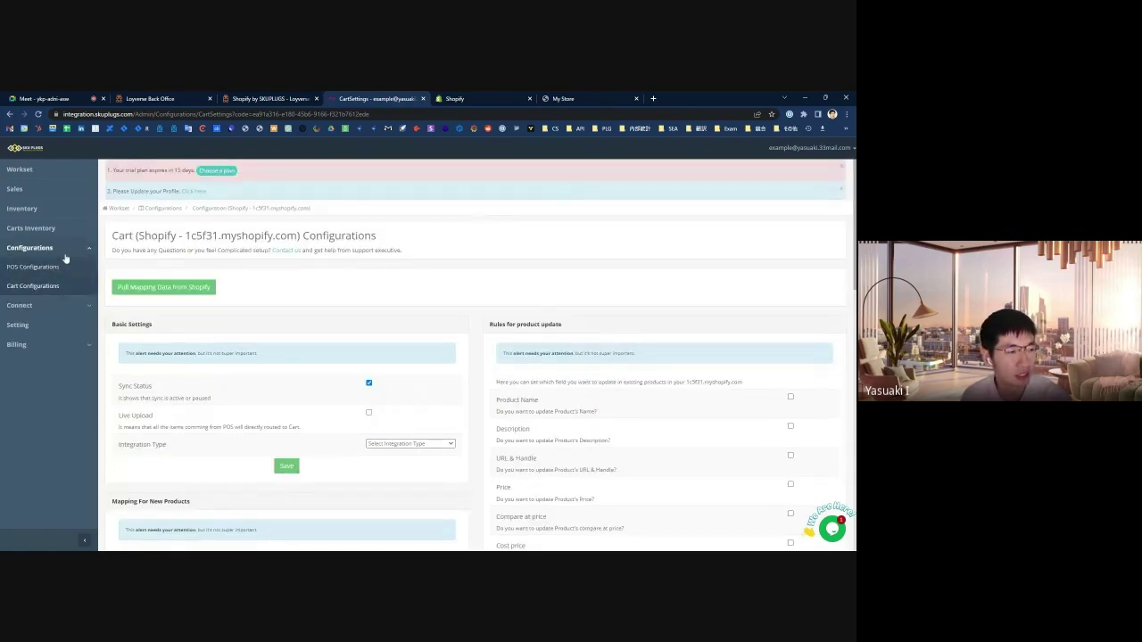
click(49, 268)
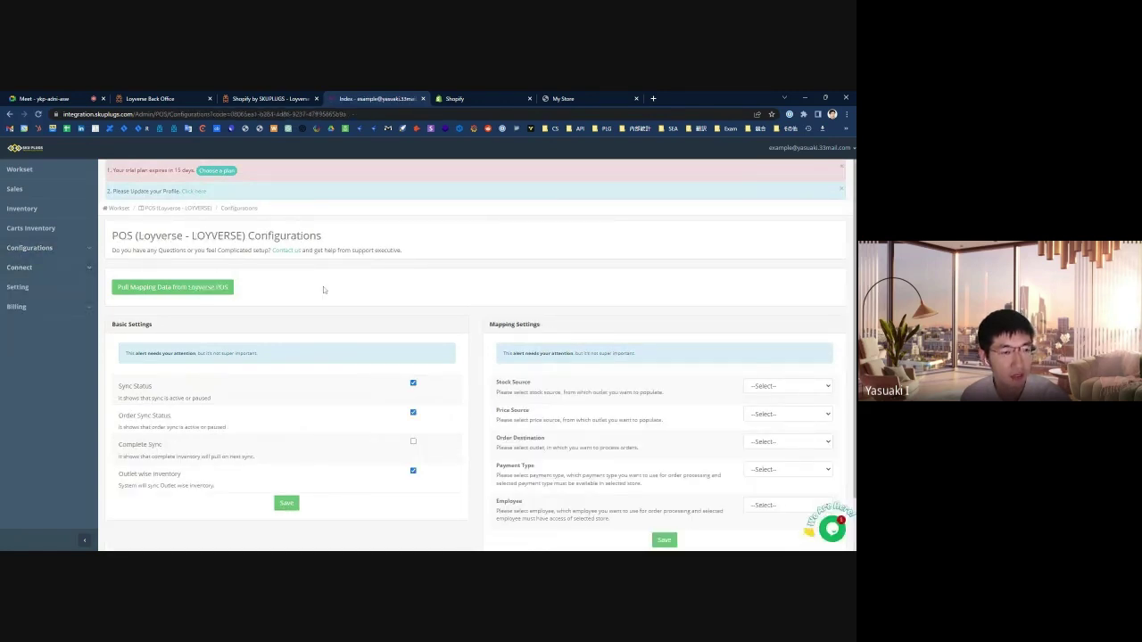
scroll(324, 286, down, 1)
click(224, 228)
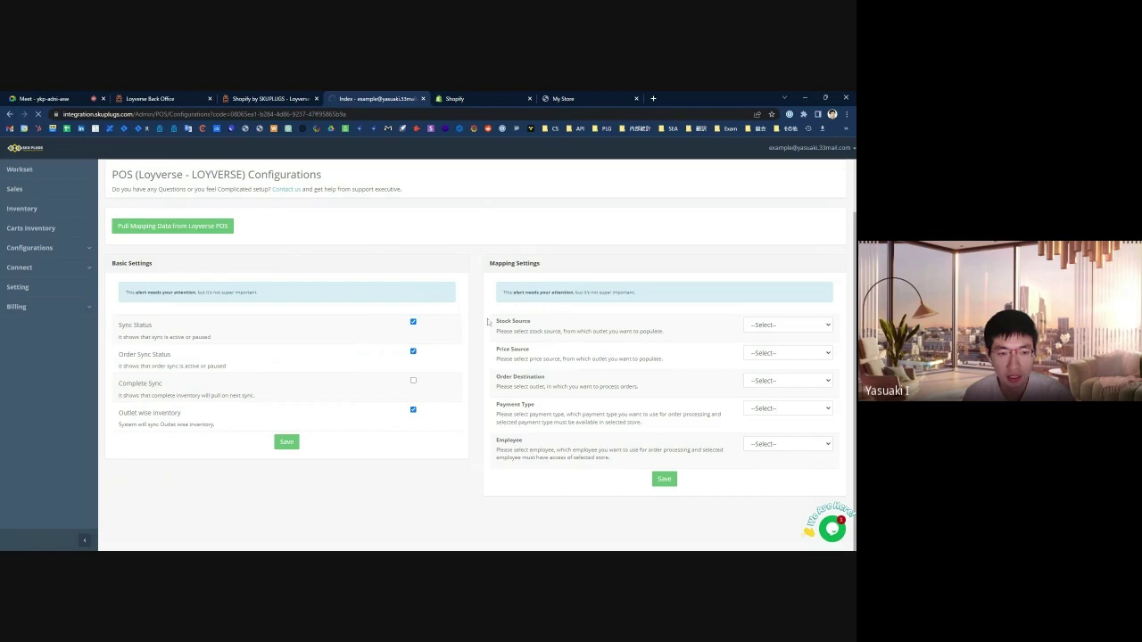
Save the POS mapping with Easy shop as stock source, price source and order destination, plus the NONINTEGRATED payment type and the employee.
click(762, 336)
click(781, 365)
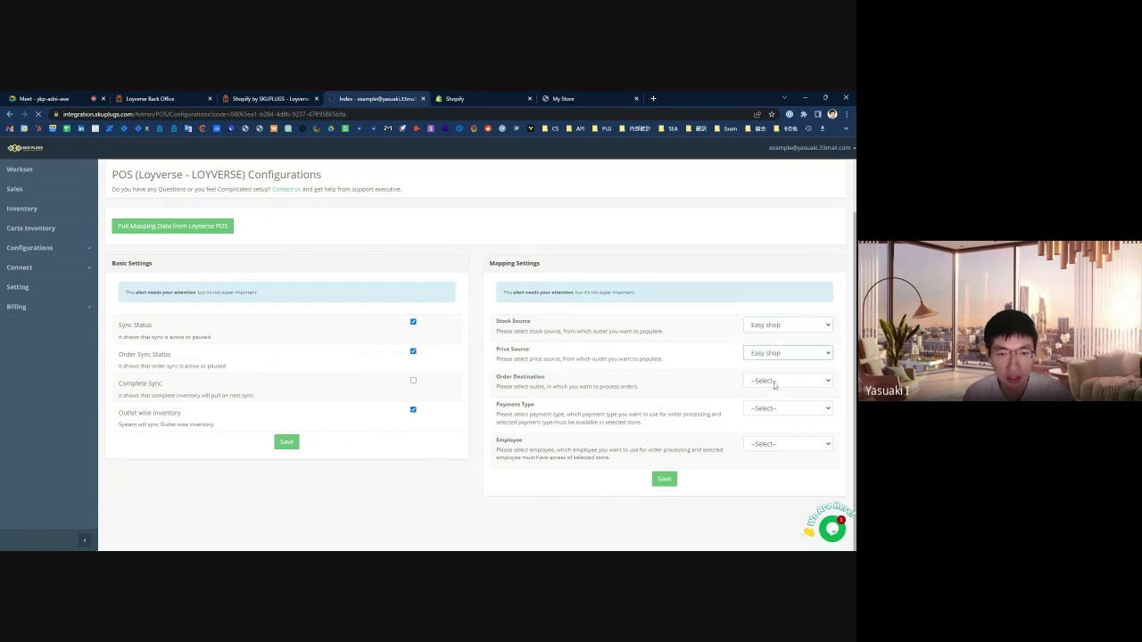
click(774, 392)
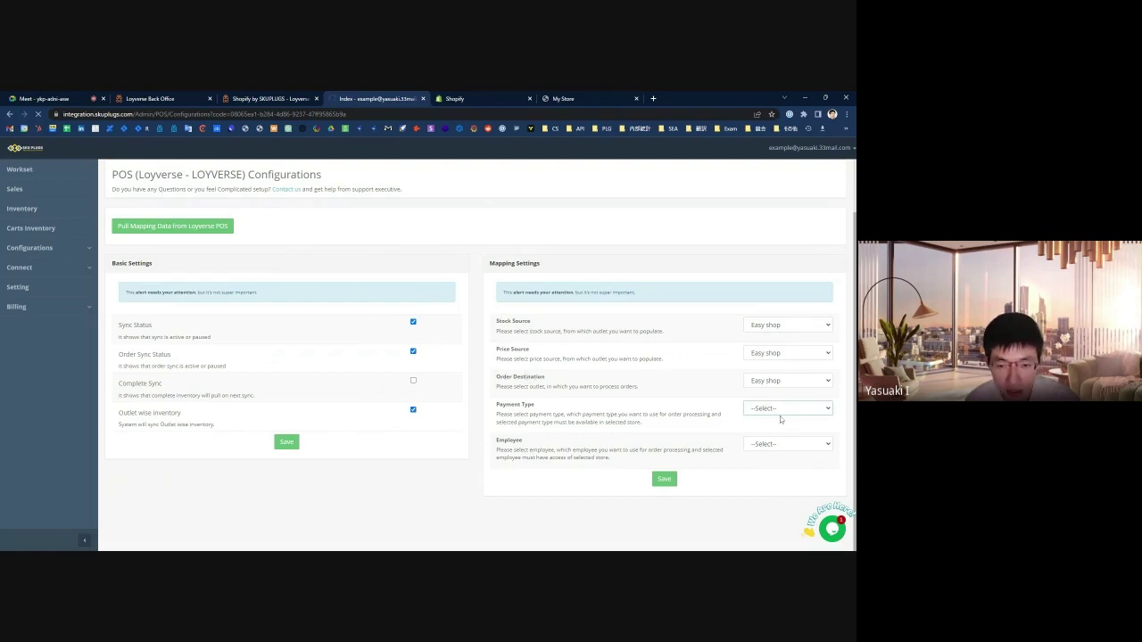
click(781, 483)
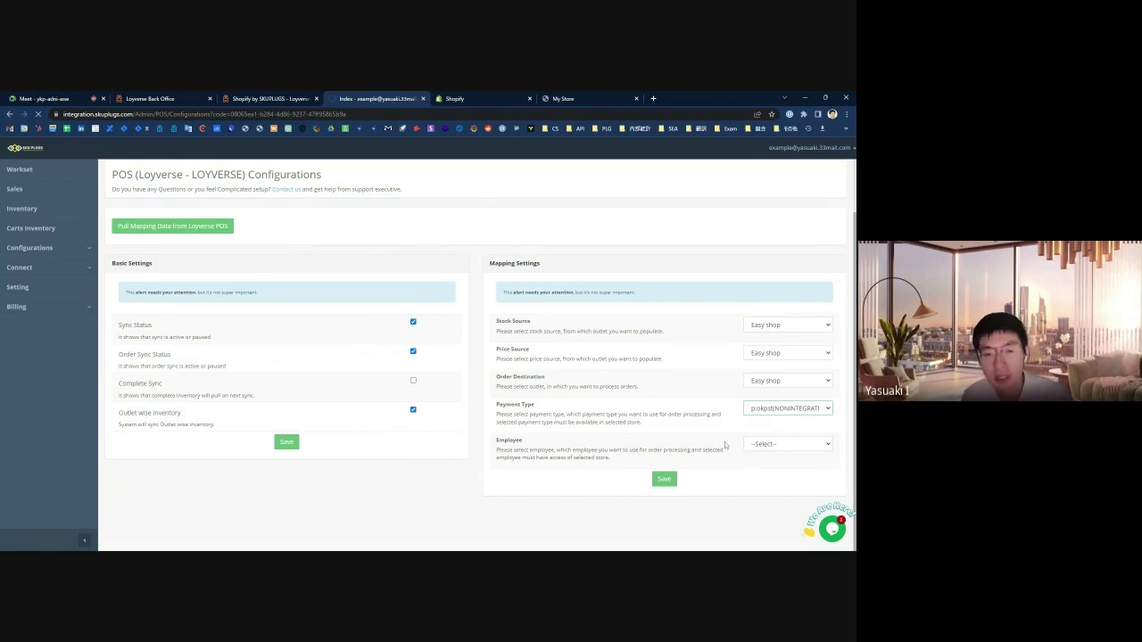
click(784, 450)
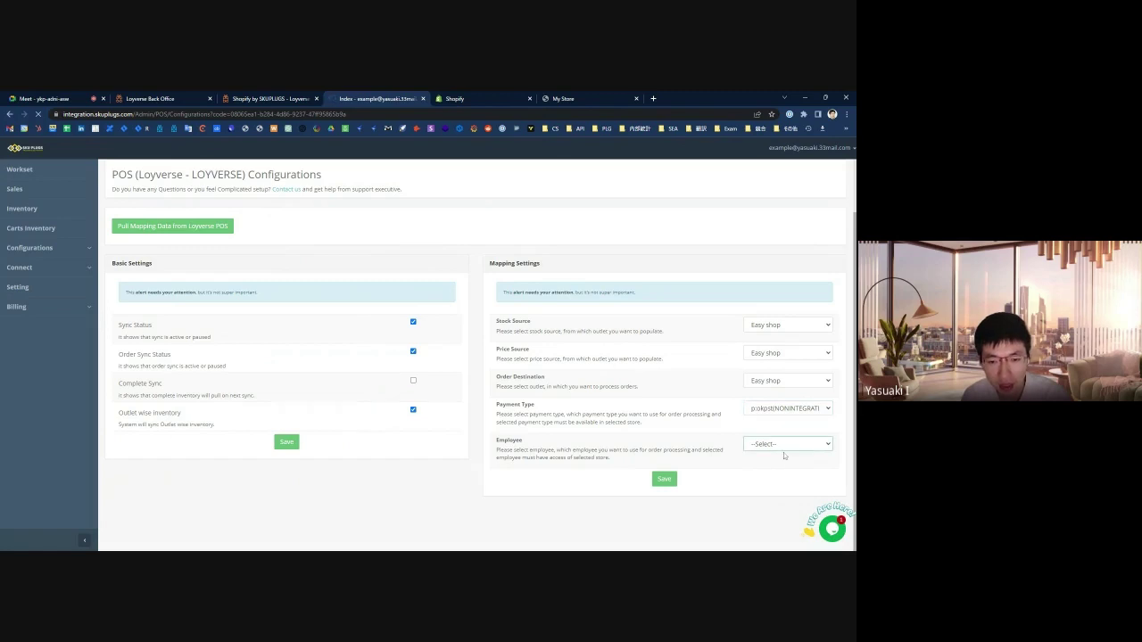
click(662, 481)
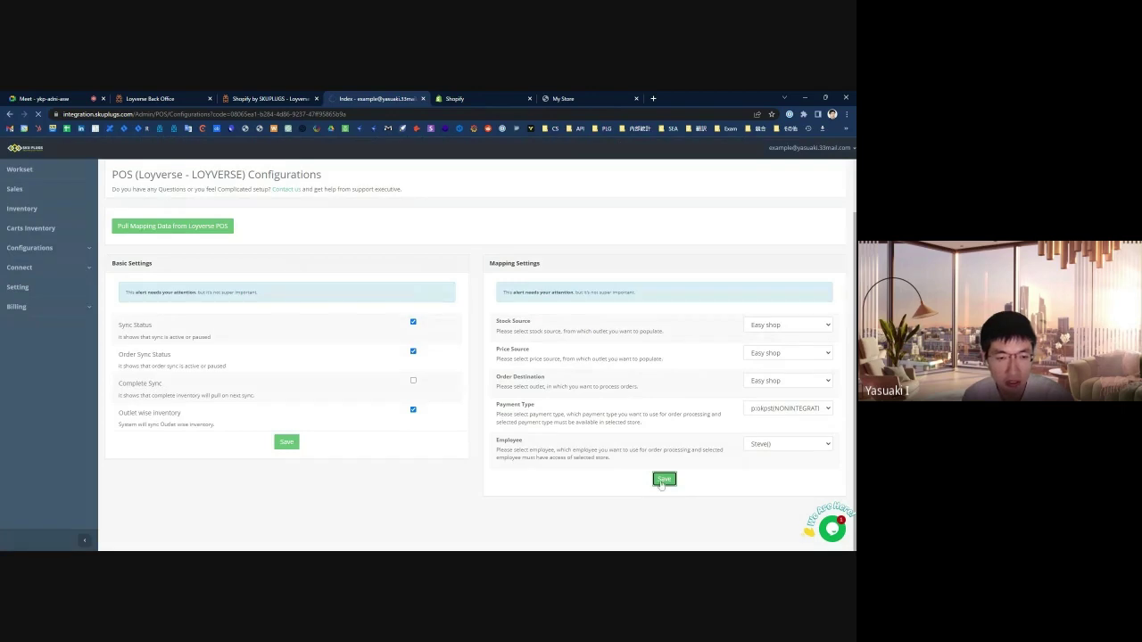
Pull the mapping data for the Shopify cart and save its basic settings with Live Upload enabled and integration type Complete Product Sync.
click(87, 251)
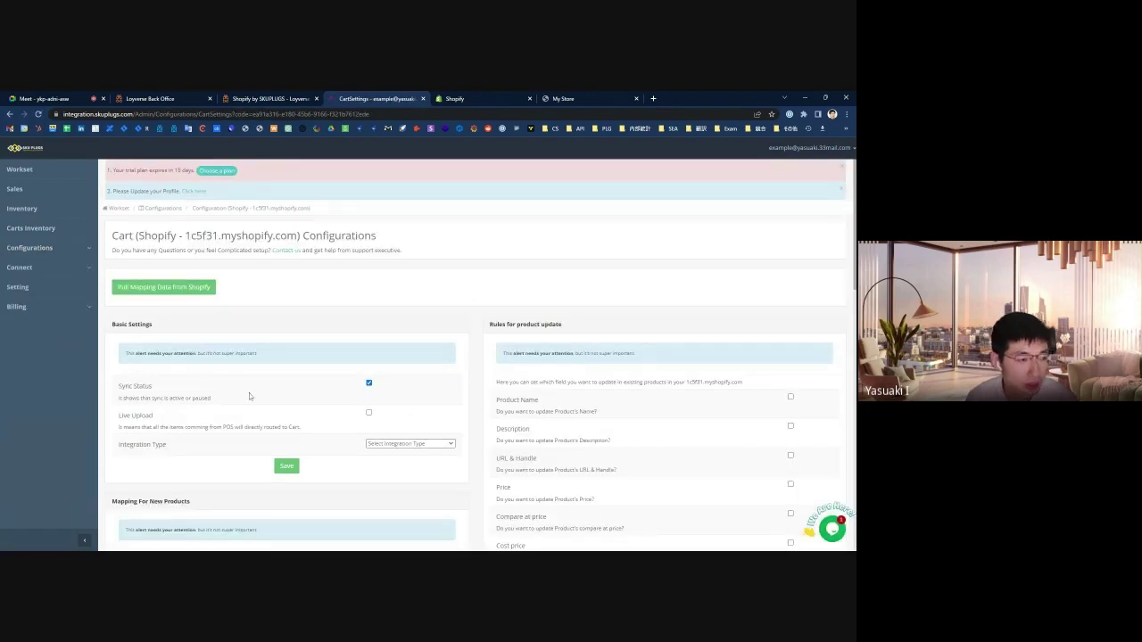
click(153, 290)
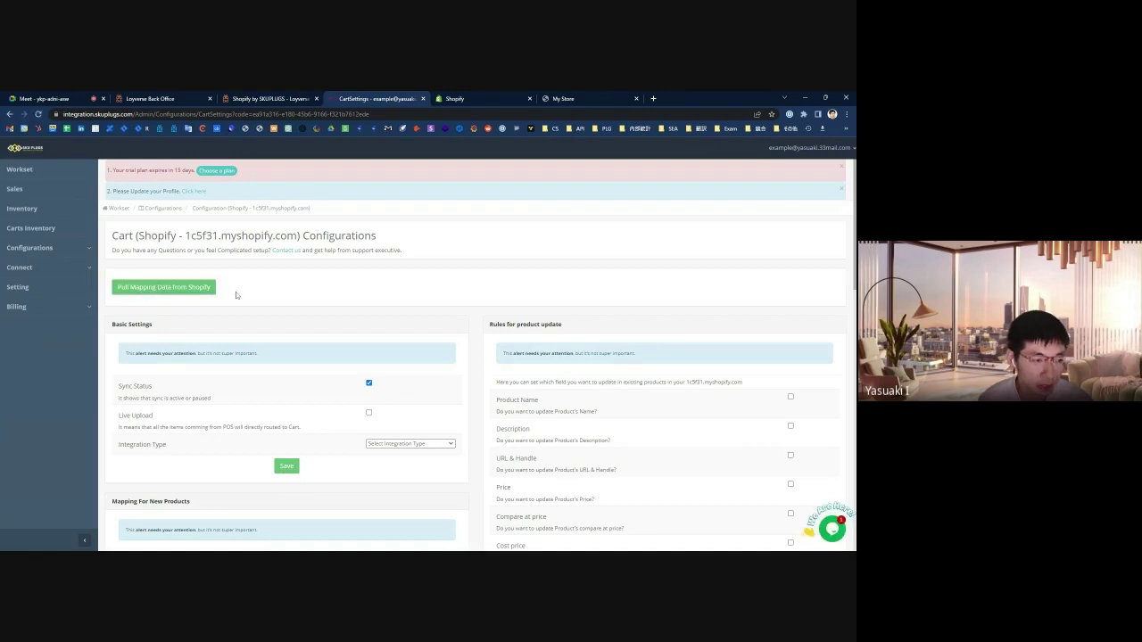
scroll(277, 278, down, 2)
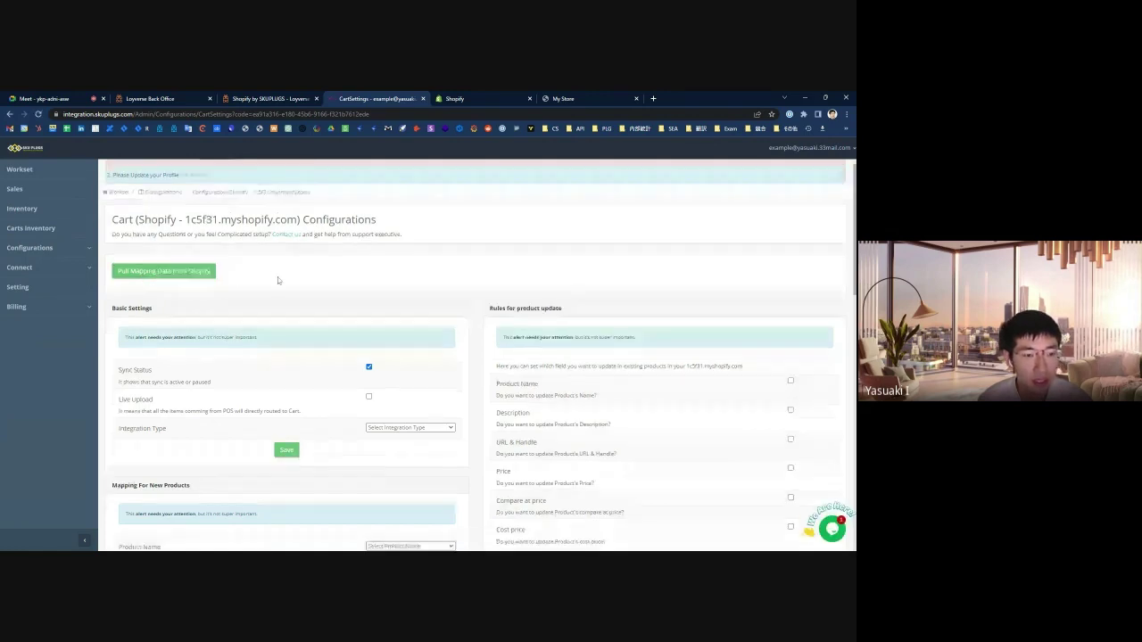
scroll(281, 283, down, 1)
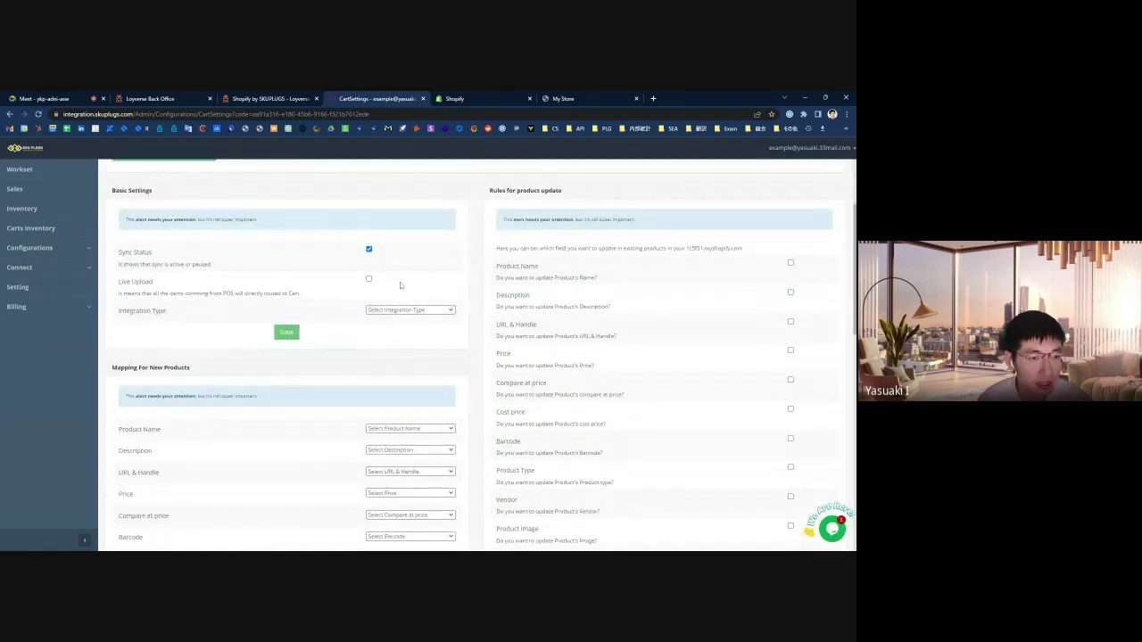
click(368, 279)
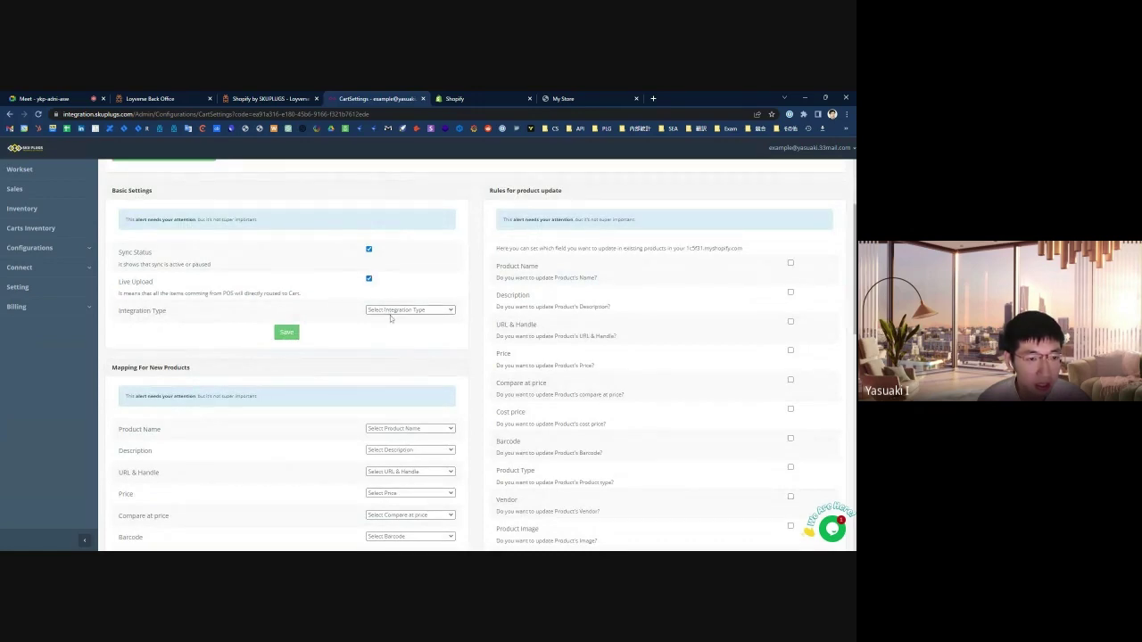
click(390, 314)
click(396, 329)
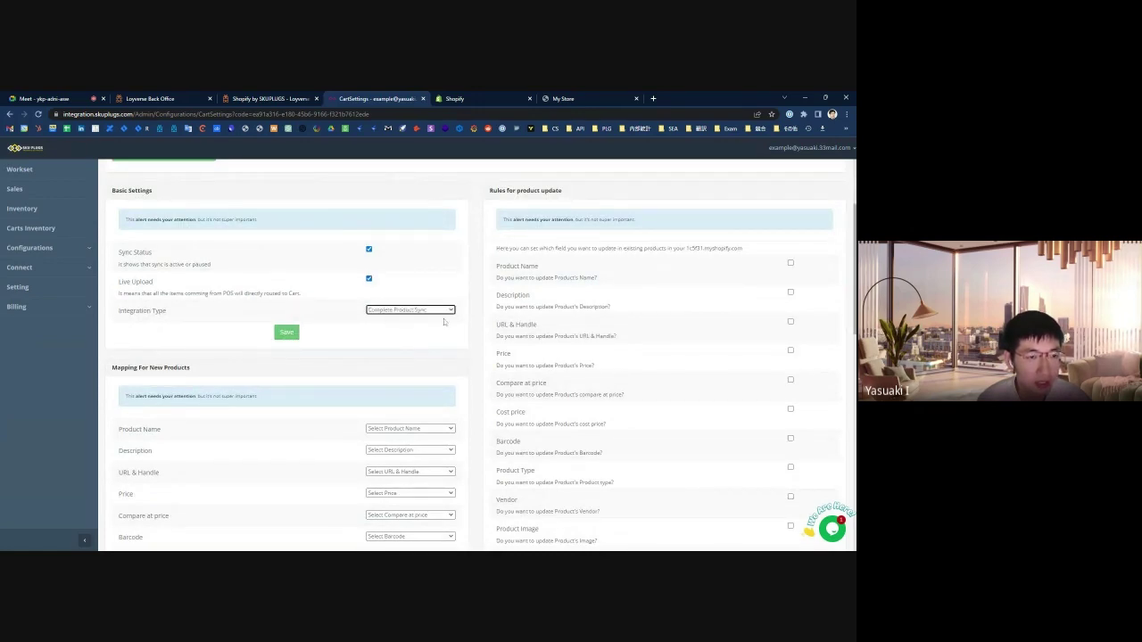
click(287, 332)
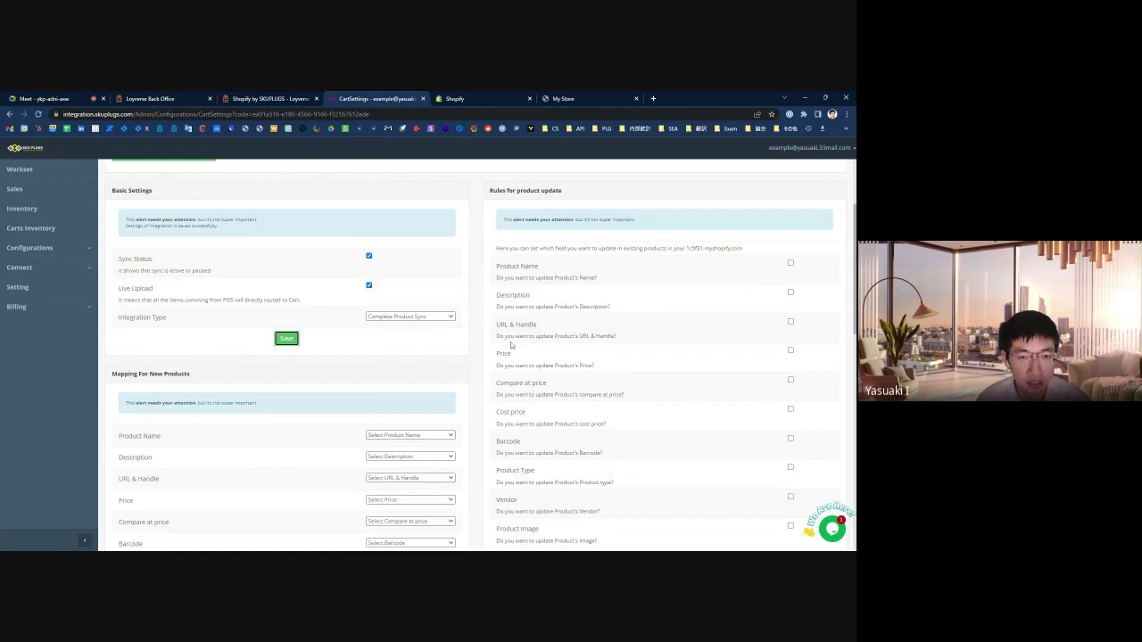
Enable the product update rules for Product Name, Description, URL & Handle, Price, Compare at price and Cost price.
click(791, 263)
click(790, 291)
click(791, 321)
triple_click(790, 351)
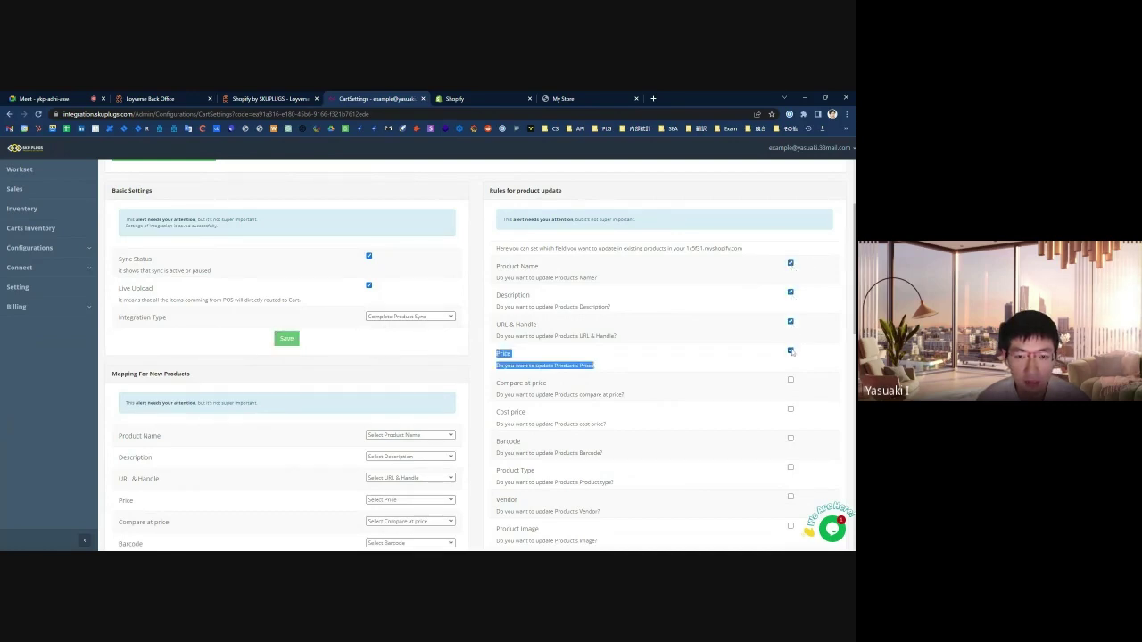
scroll(791, 352, down, 1)
click(790, 291)
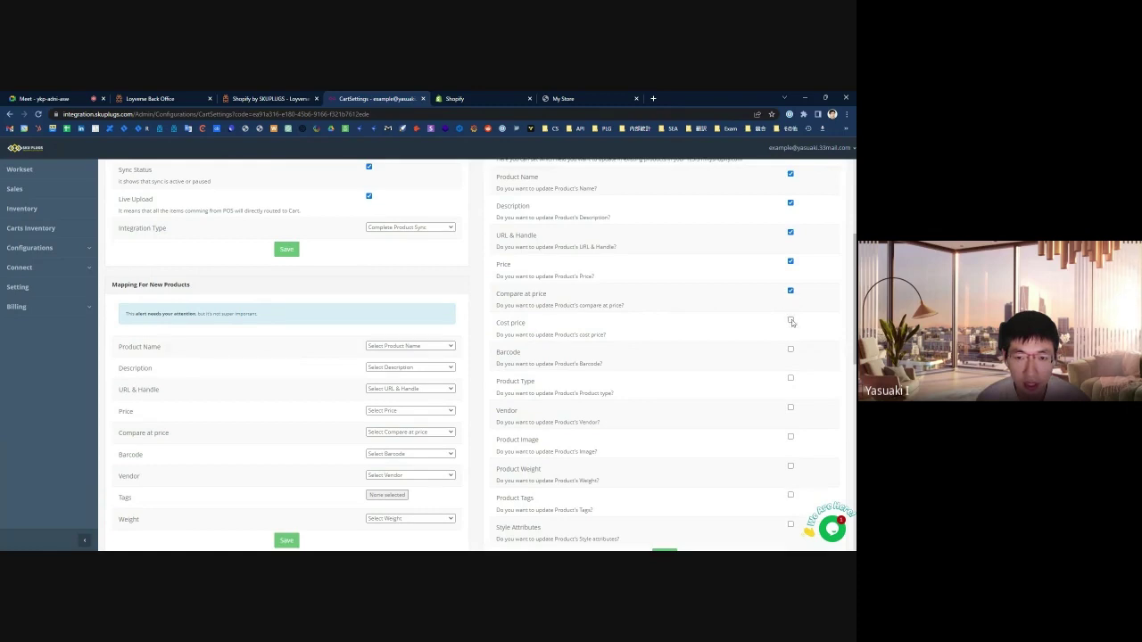
click(791, 320)
Enable the product update rules for Barcode, Product Type, Vendor, Product Image, Product Weight, Product Tags and Style Attributes, and save the rules.
click(790, 349)
click(791, 379)
click(791, 407)
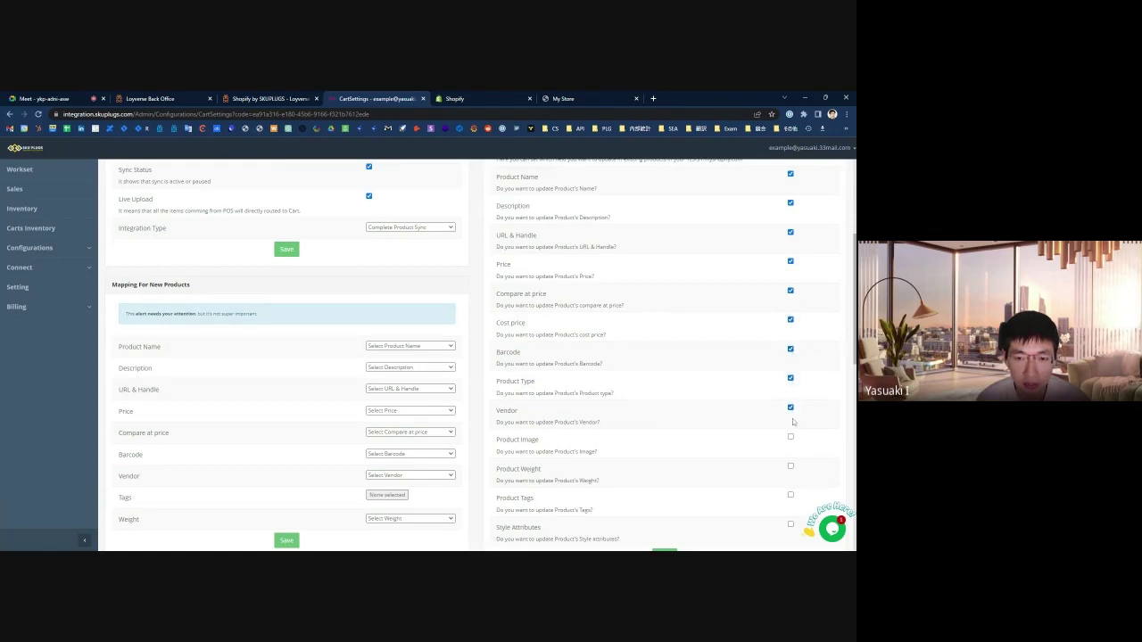
click(791, 437)
click(791, 466)
click(790, 495)
scroll(792, 454, down, 1)
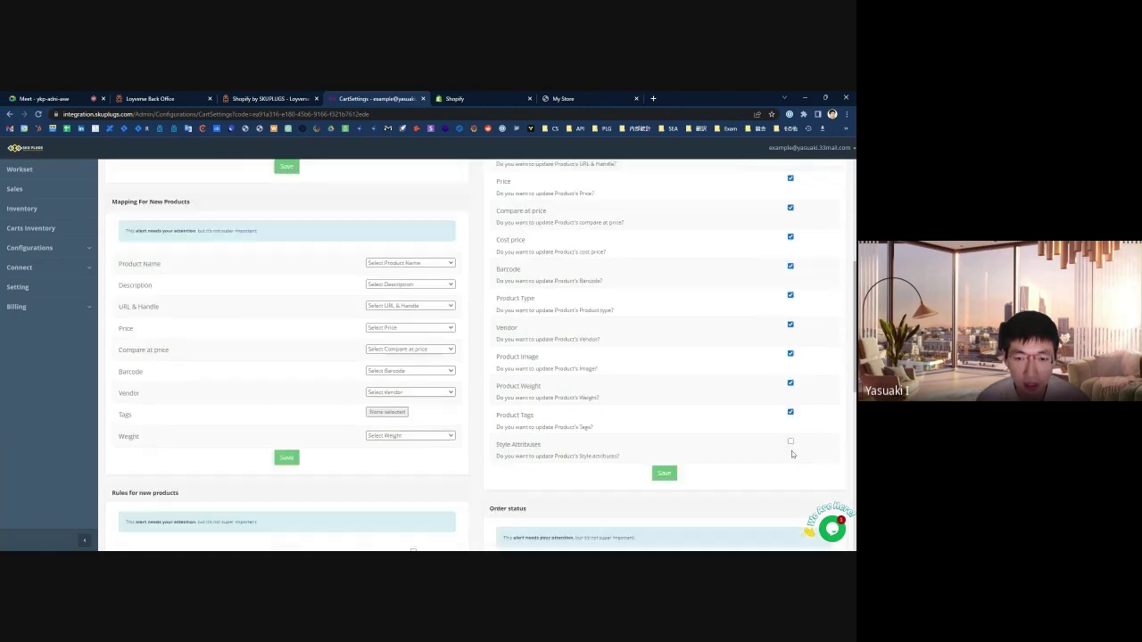
click(791, 435)
click(665, 467)
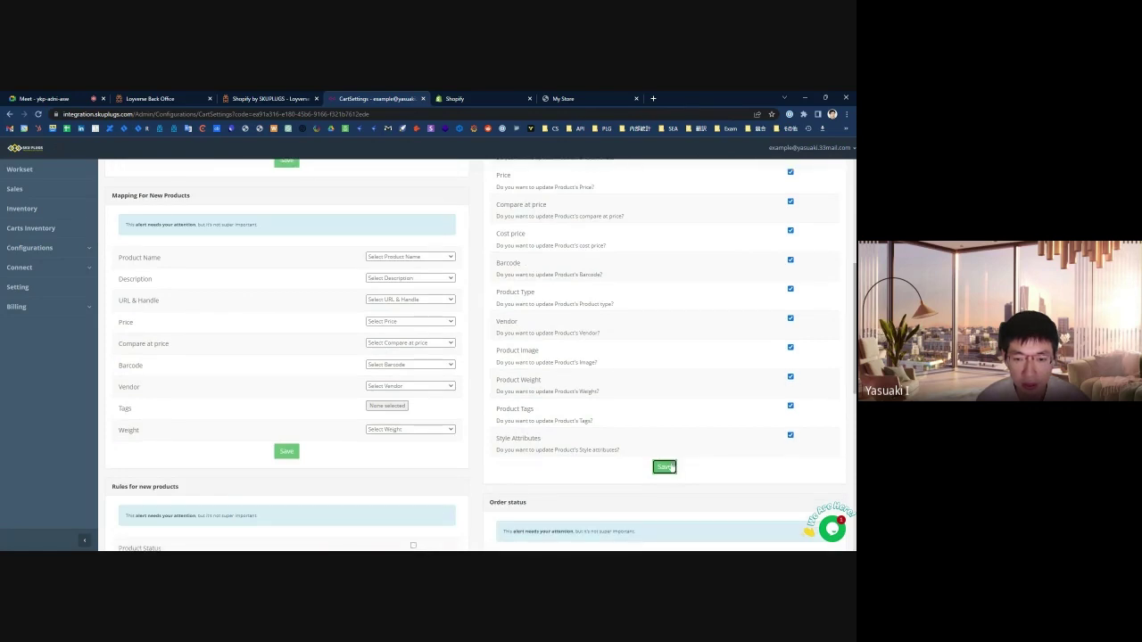
click(833, 529)
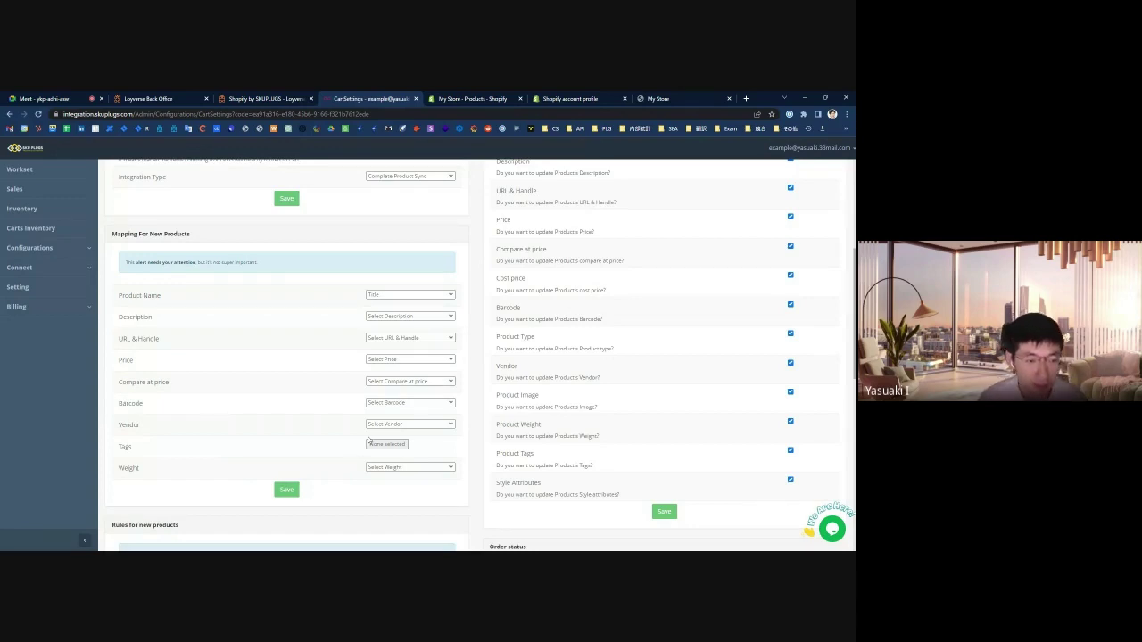
In the mapping for new products, map Product Name to Title, Description to Description, URL & Handle to Brand and Price to Price.
click(403, 294)
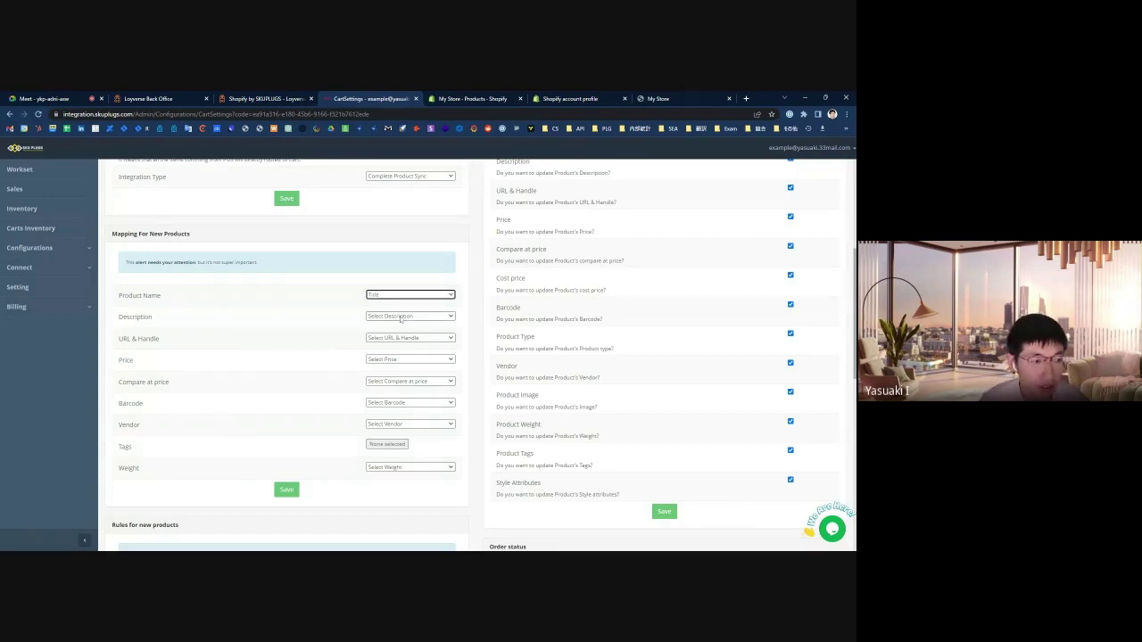
click(401, 318)
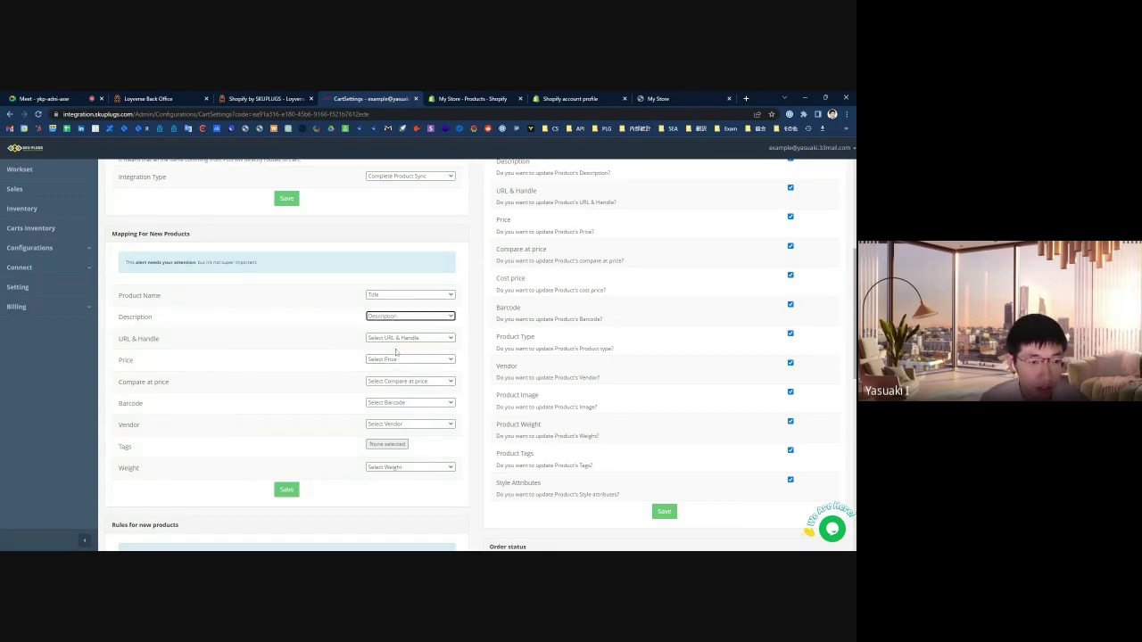
click(393, 341)
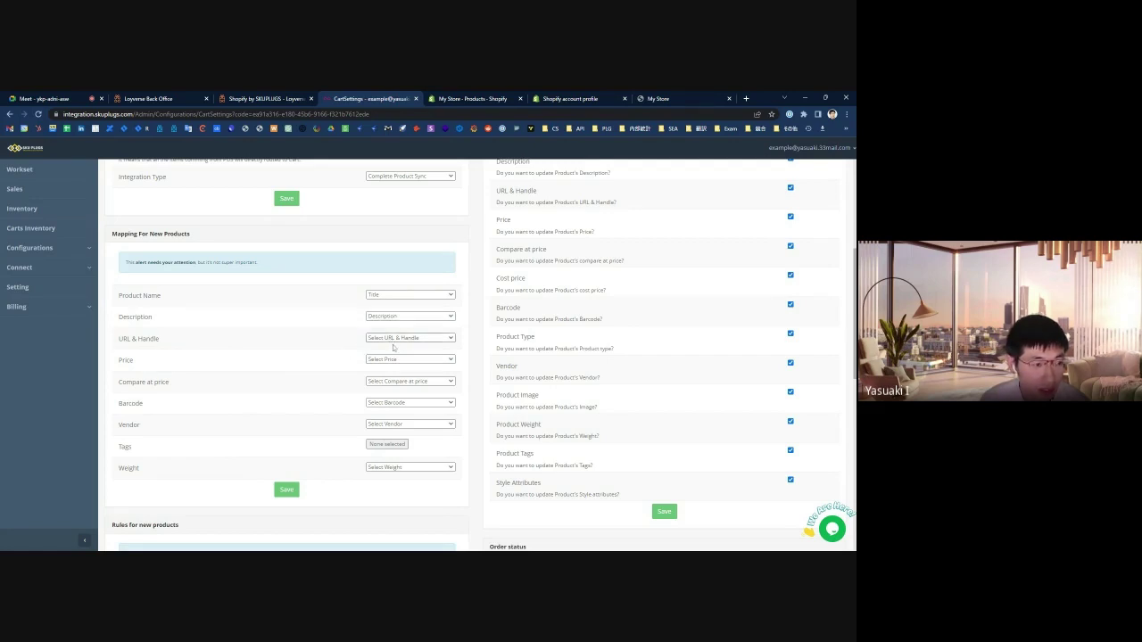
click(393, 338)
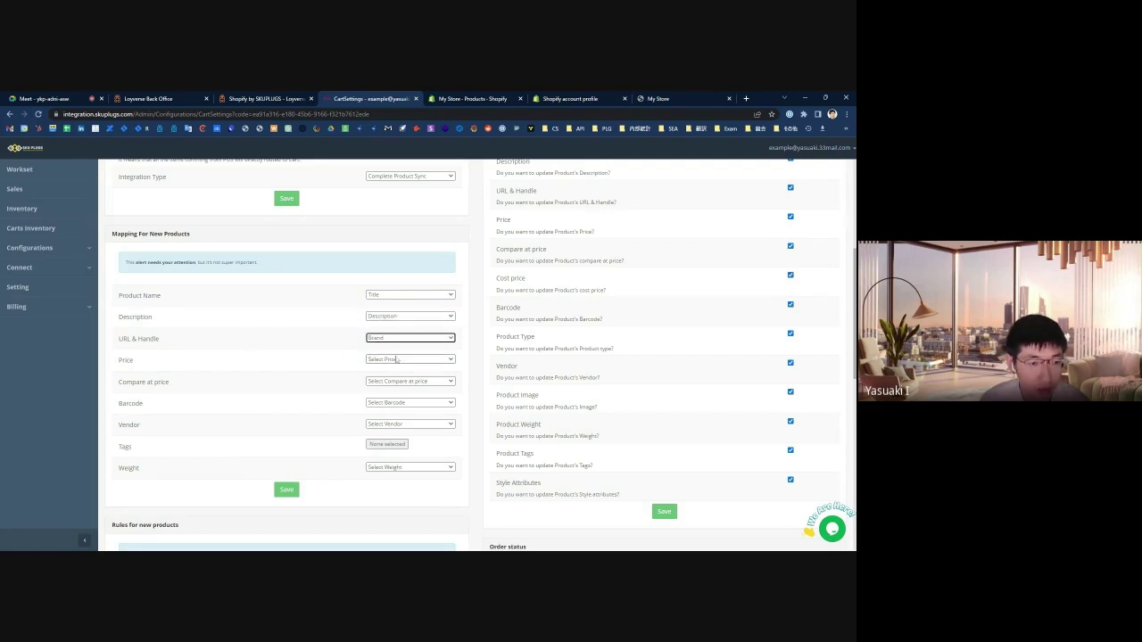
click(393, 349)
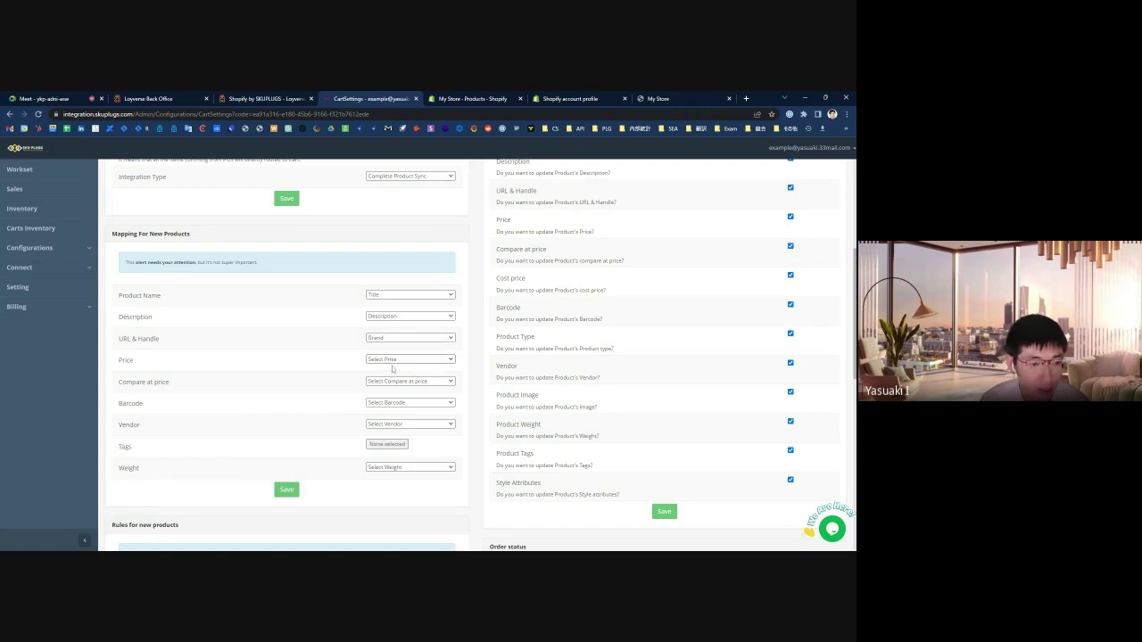
click(392, 368)
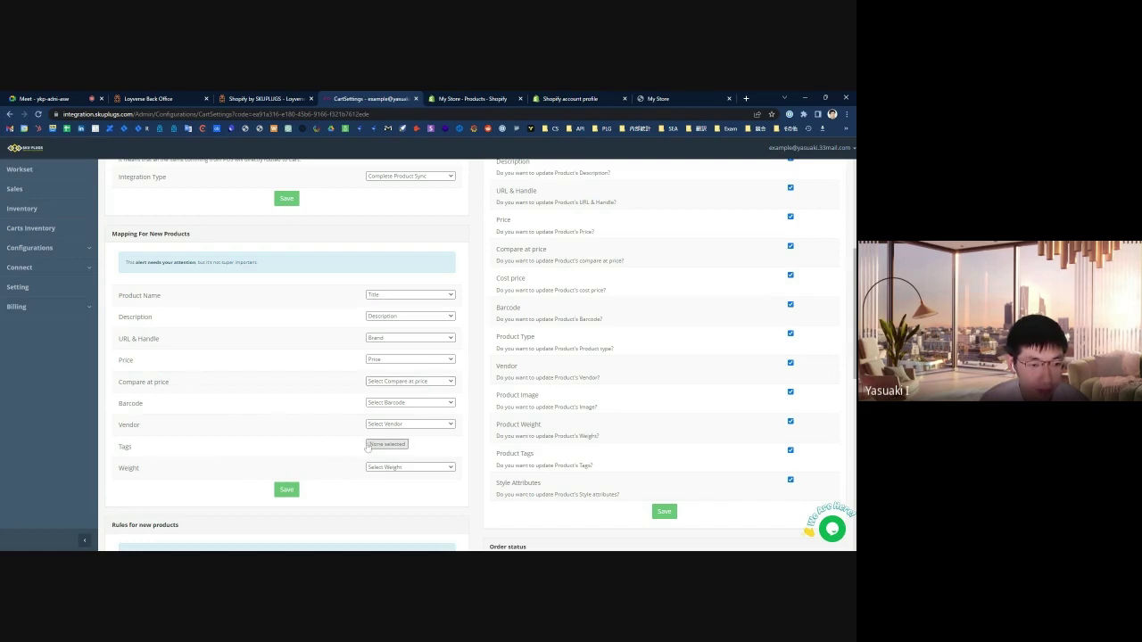
In the mapping for new products, map Compare at price to Sale Price and Barcode to UPC.
click(393, 382)
click(390, 408)
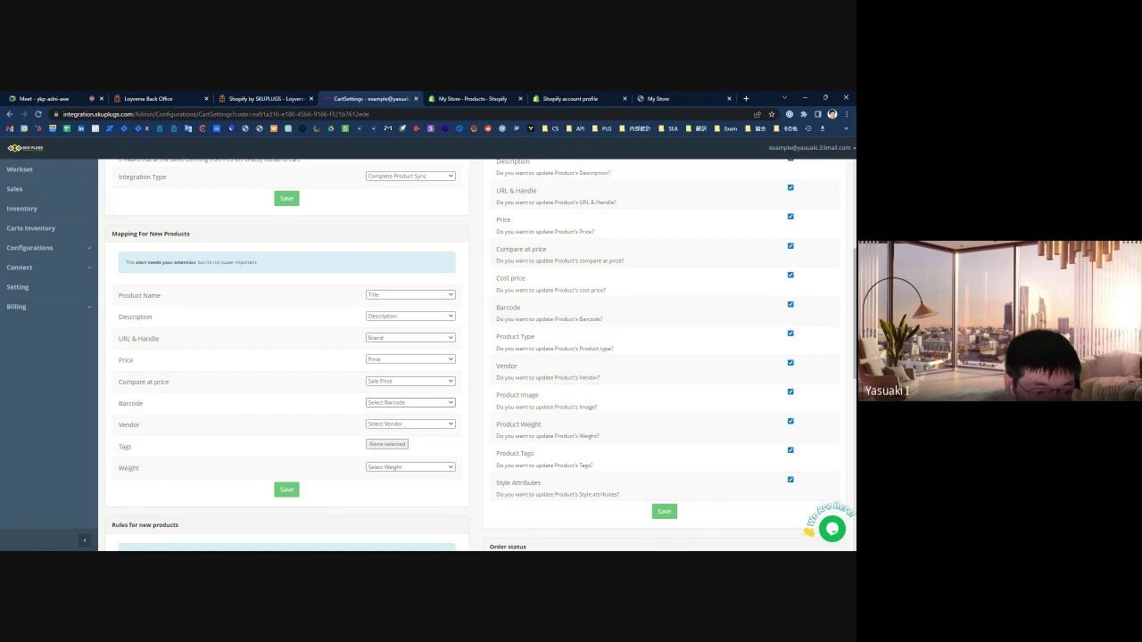
click(411, 403)
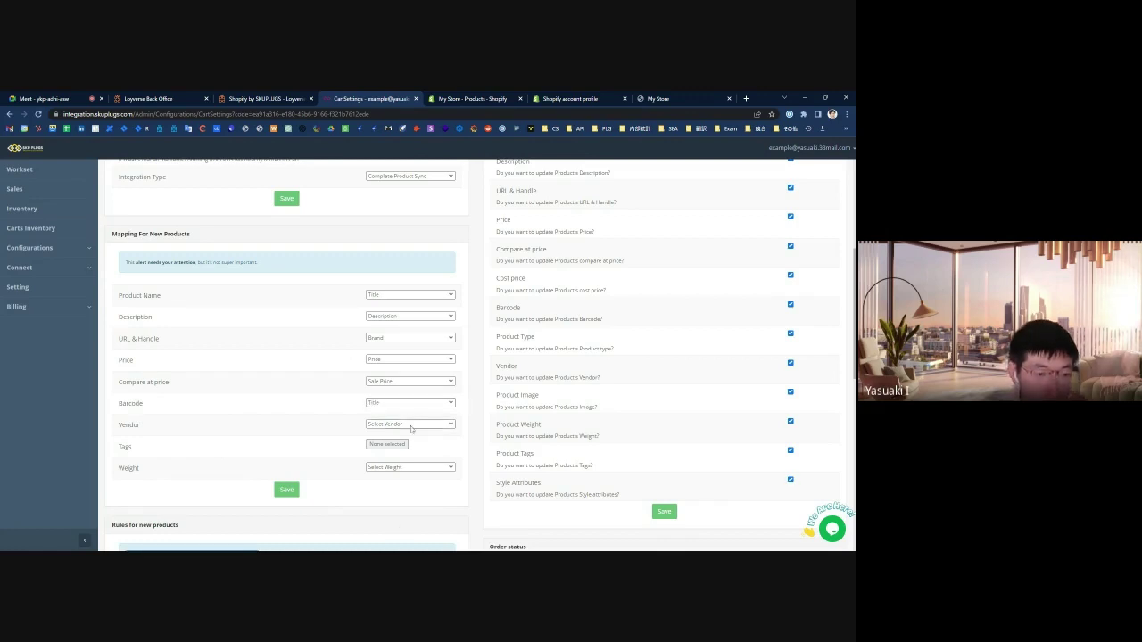
click(408, 434)
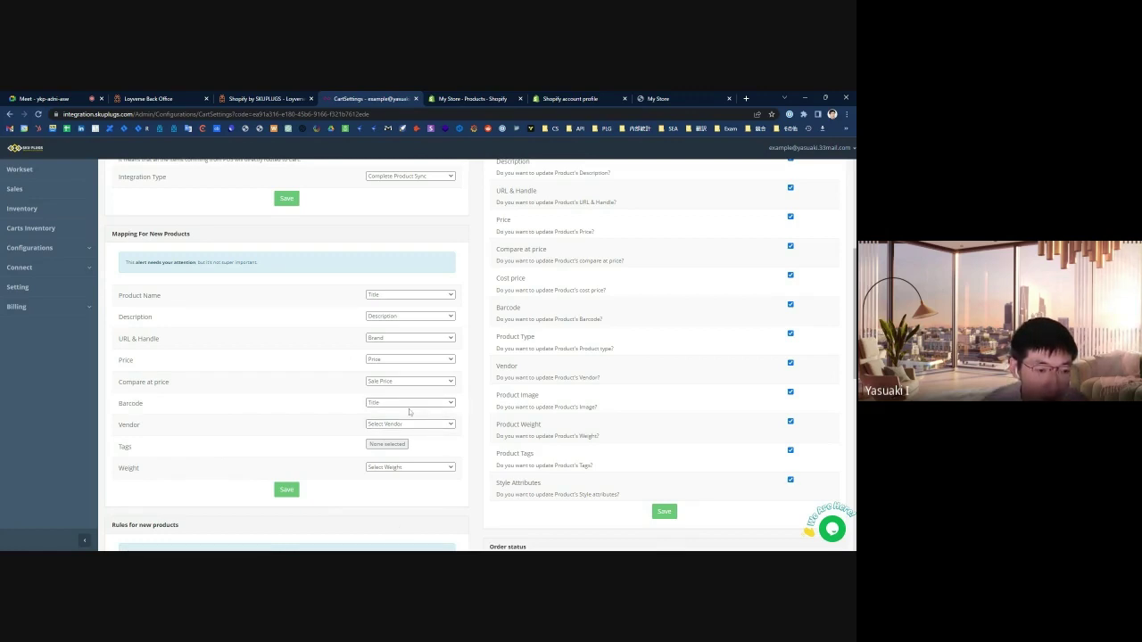
click(410, 406)
click(380, 473)
Map Vendor to Supplier and Weight to Custom 1, and save the mapping for new products.
click(410, 424)
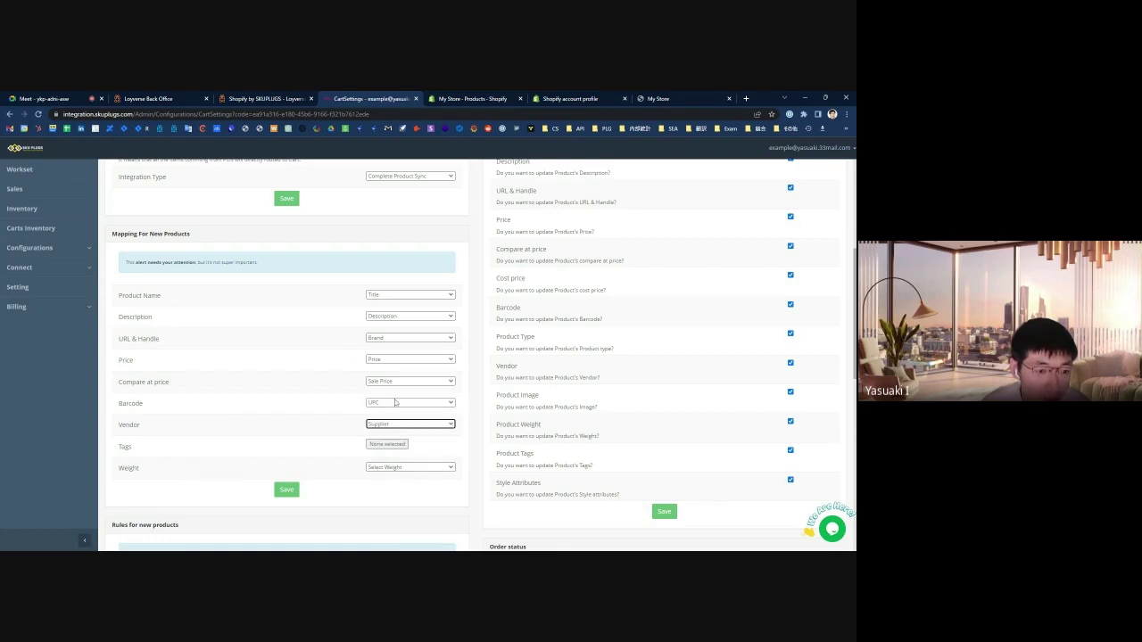
click(374, 473)
click(374, 469)
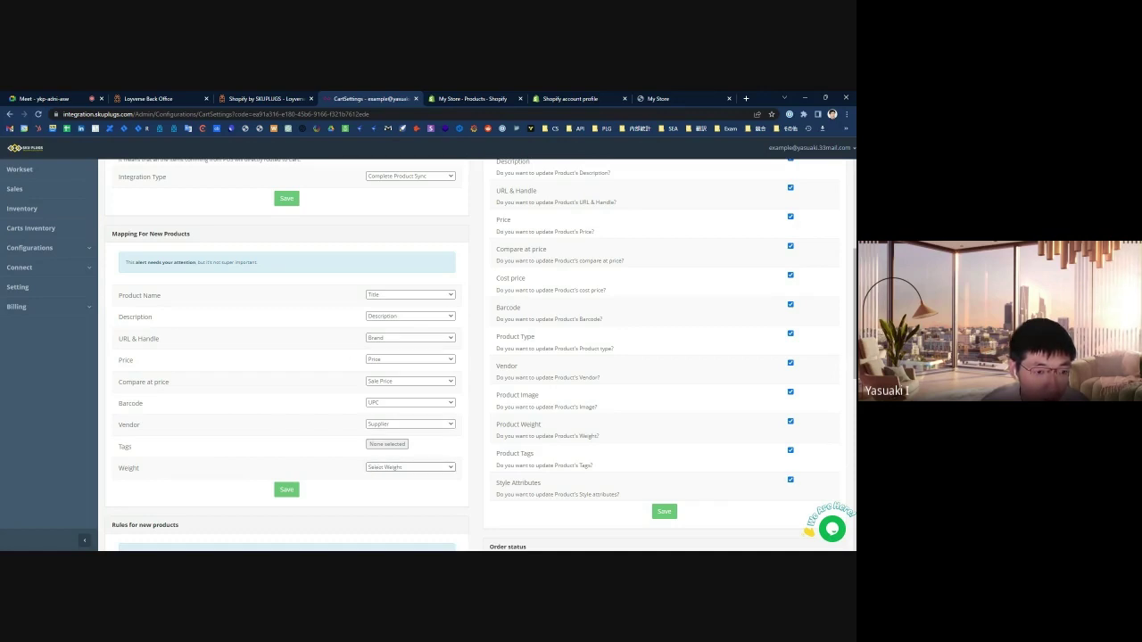
click(409, 487)
click(286, 489)
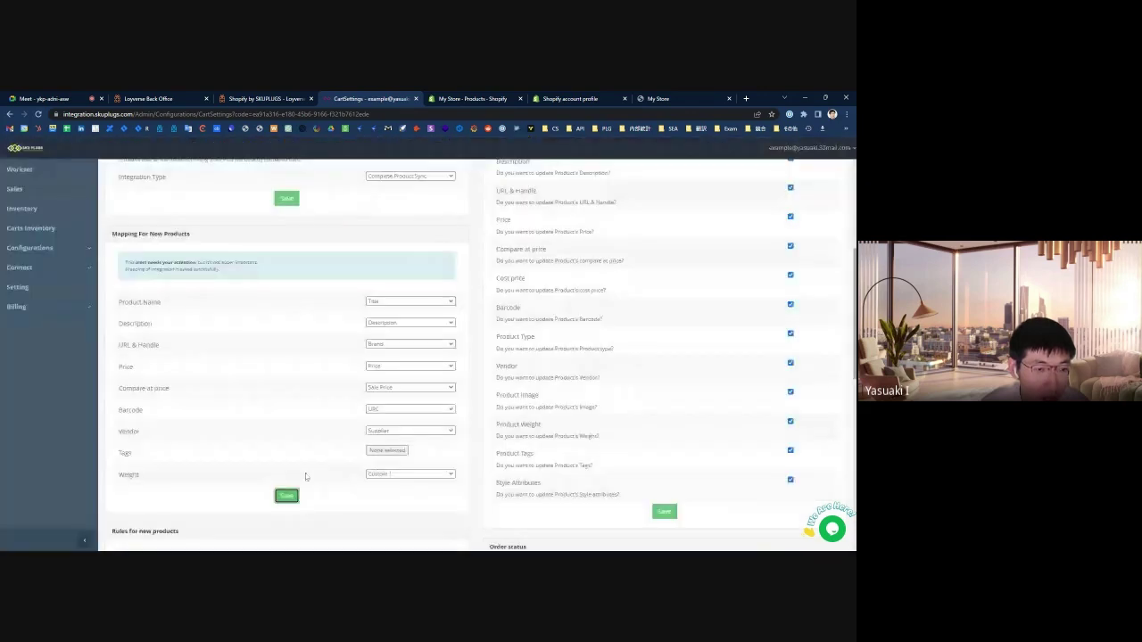
Select all products listed in the SKUPlugs inventory and submit them to the connected Shopify store.
click(47, 212)
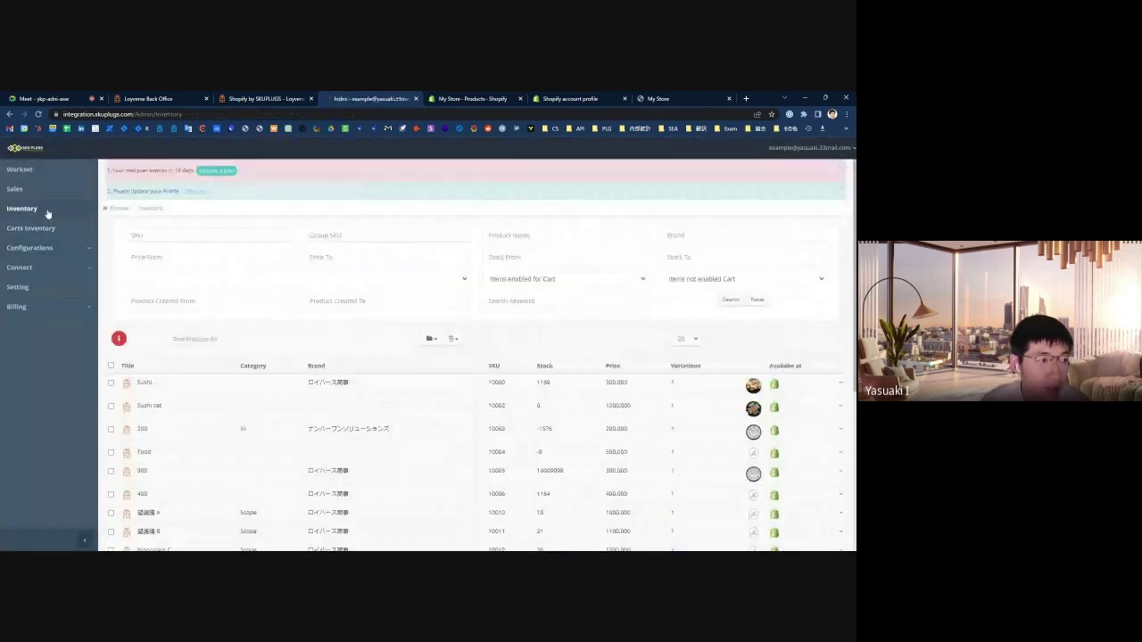
click(110, 365)
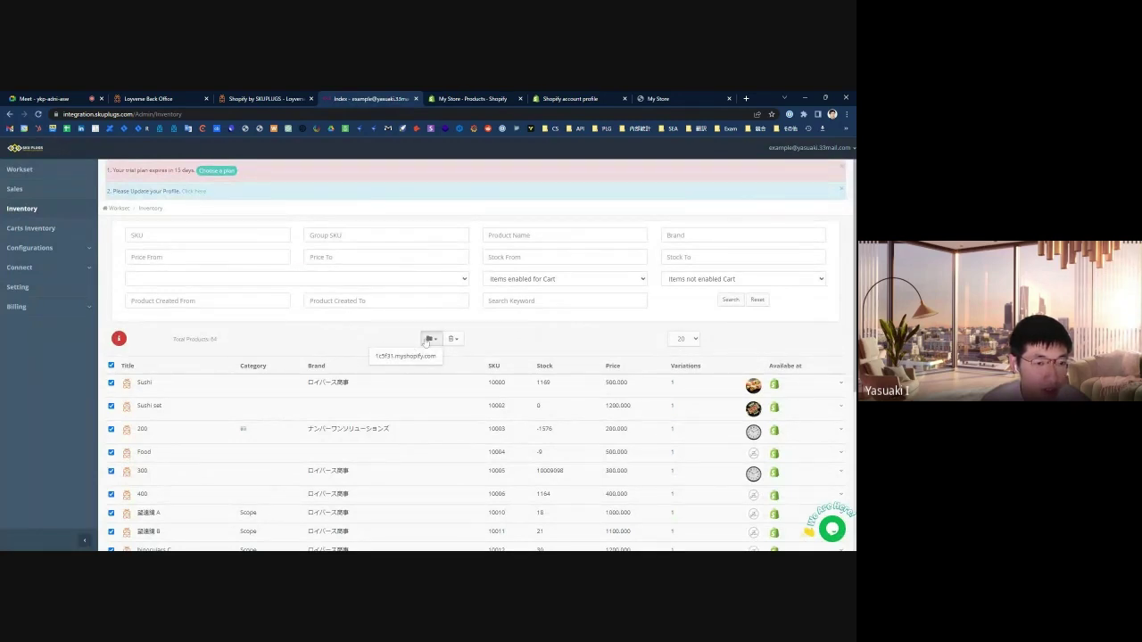
click(409, 356)
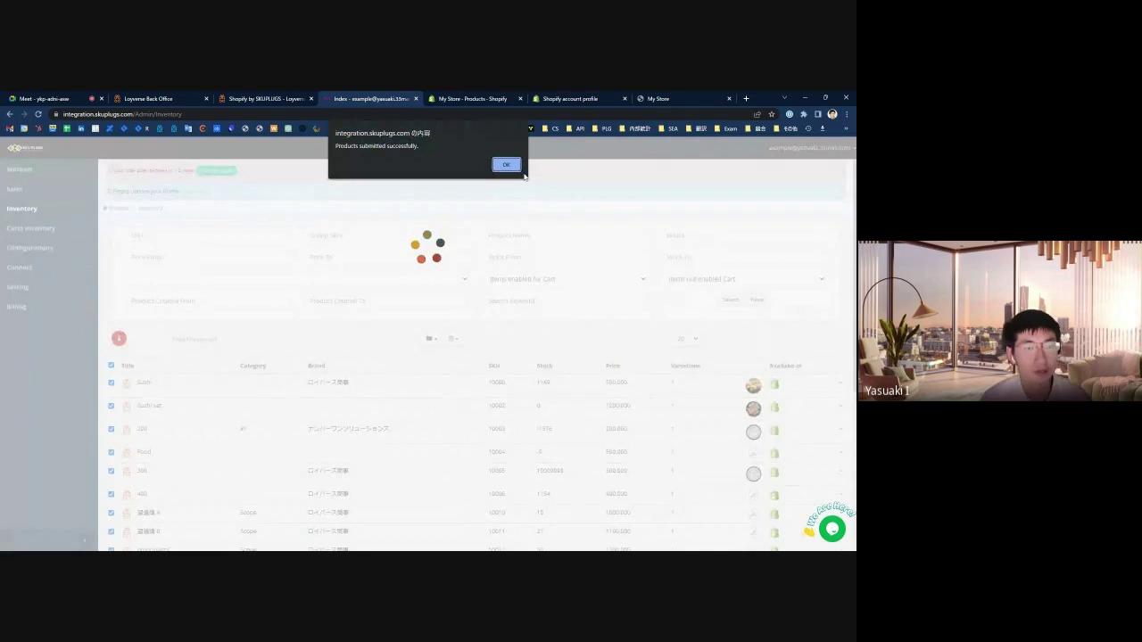
click(506, 165)
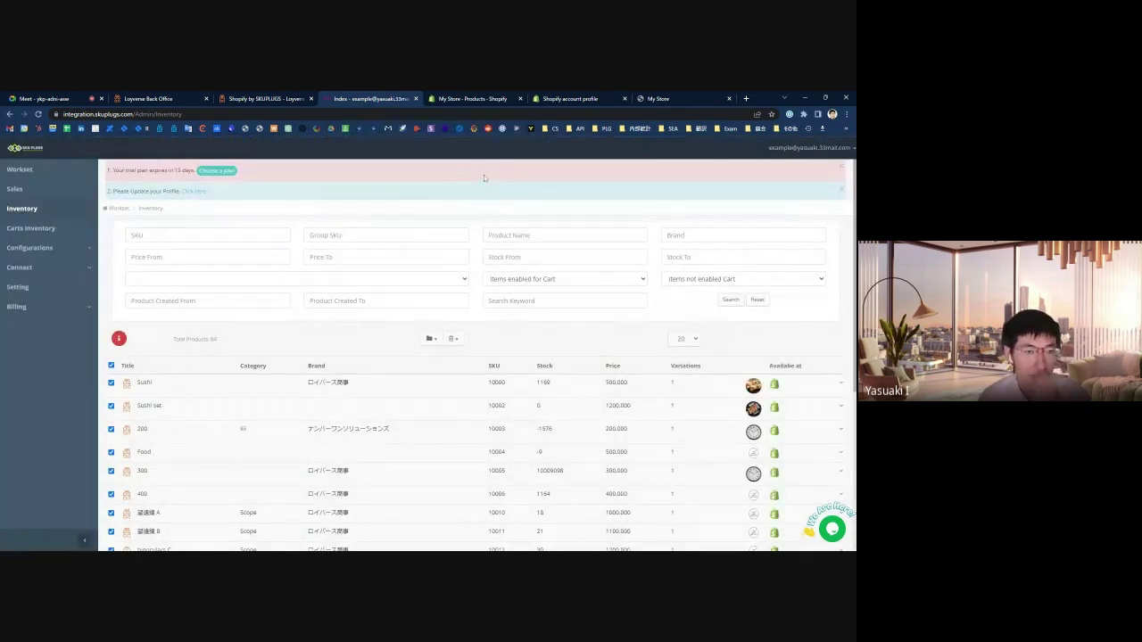
Switch to the Shopify admin and reload the product list to check which products have been synced.
click(471, 99)
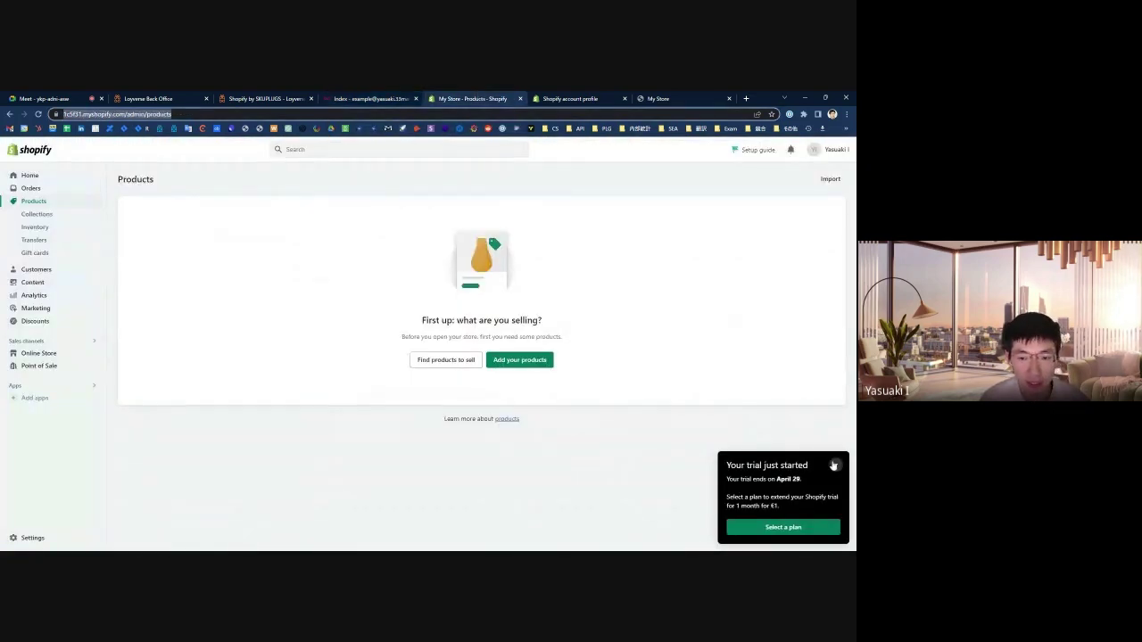
click(834, 466)
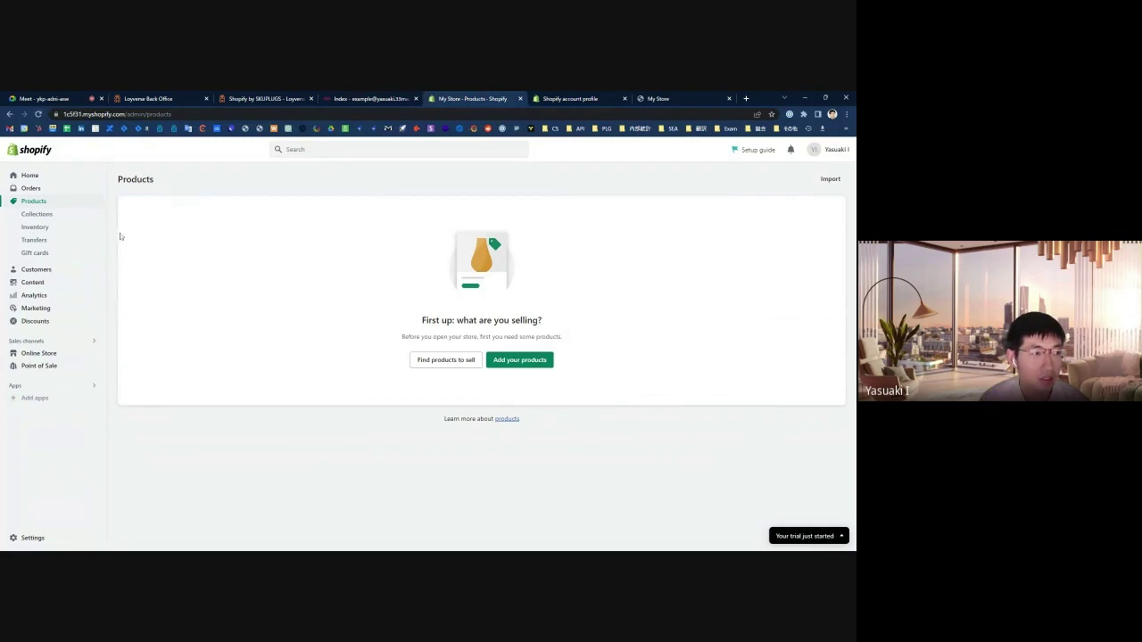
click(37, 113)
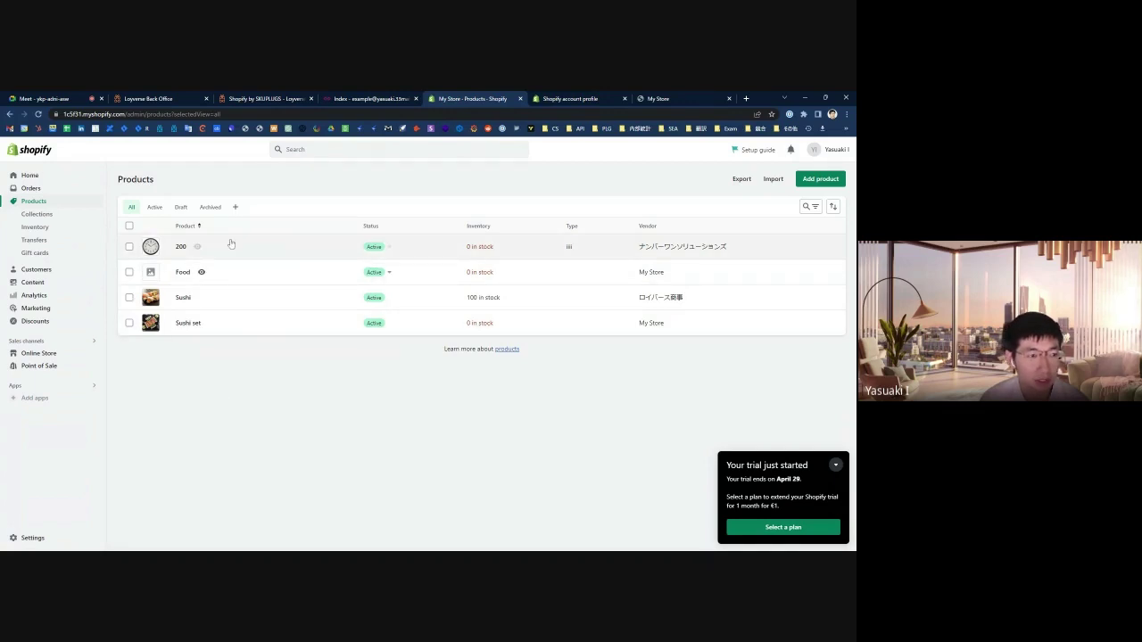
click(39, 115)
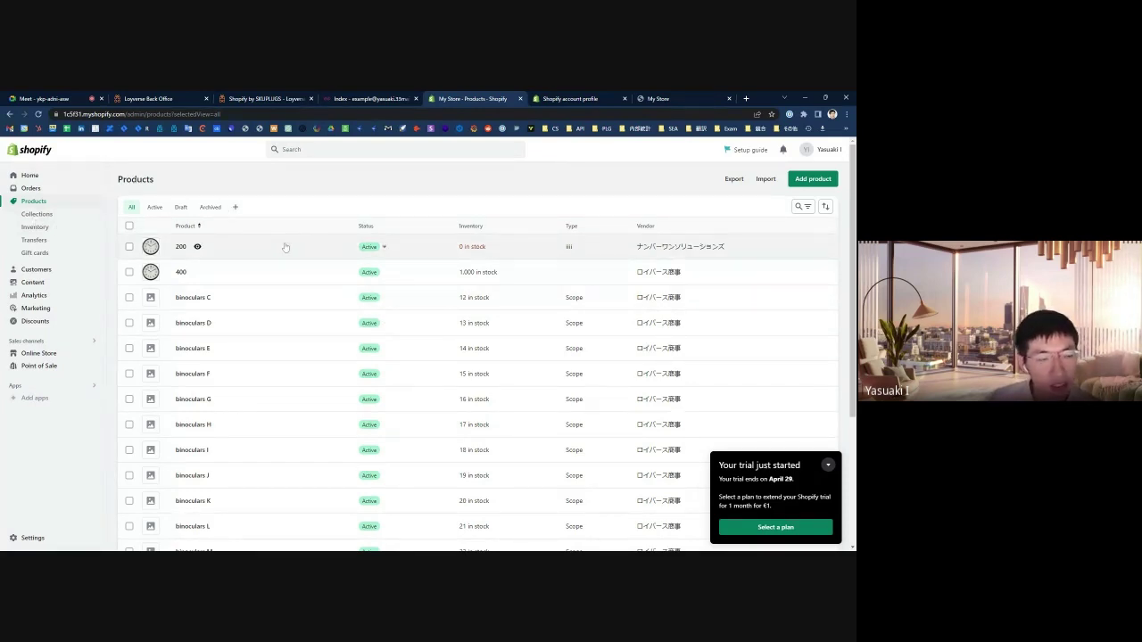
Start a new order in Shopify and add the product 200 to it.
click(30, 188)
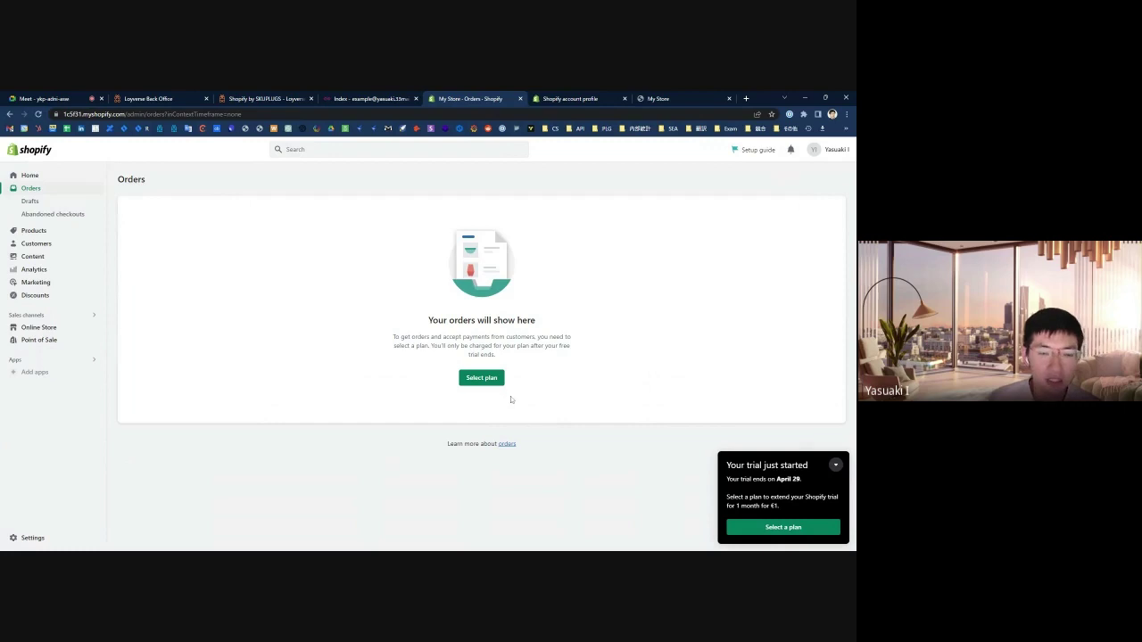
click(484, 378)
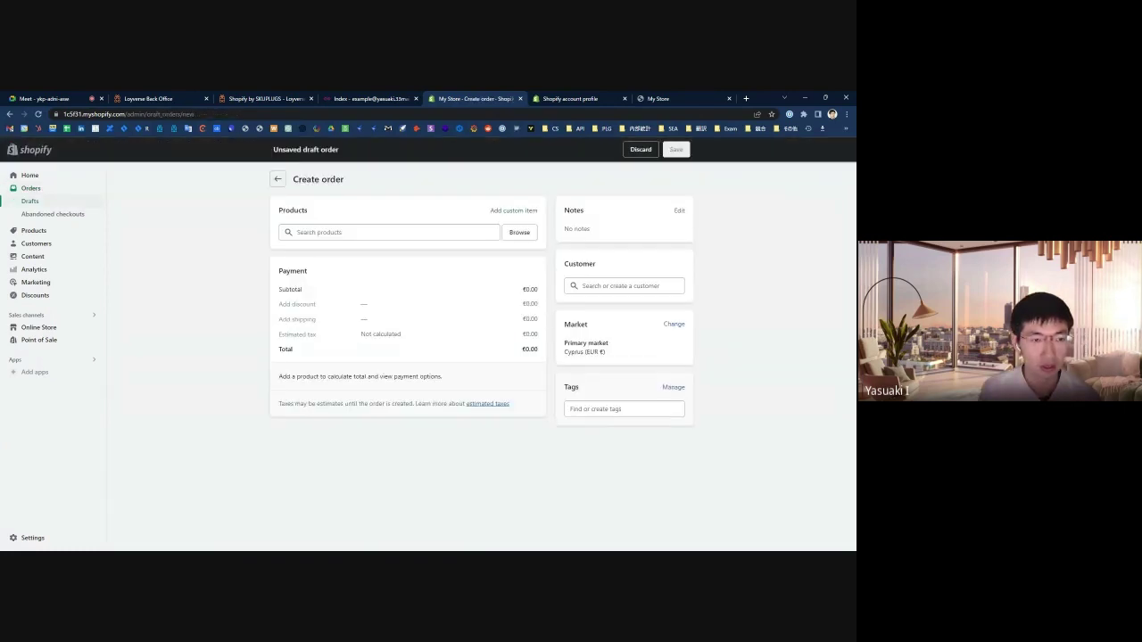
click(389, 232)
text(200)
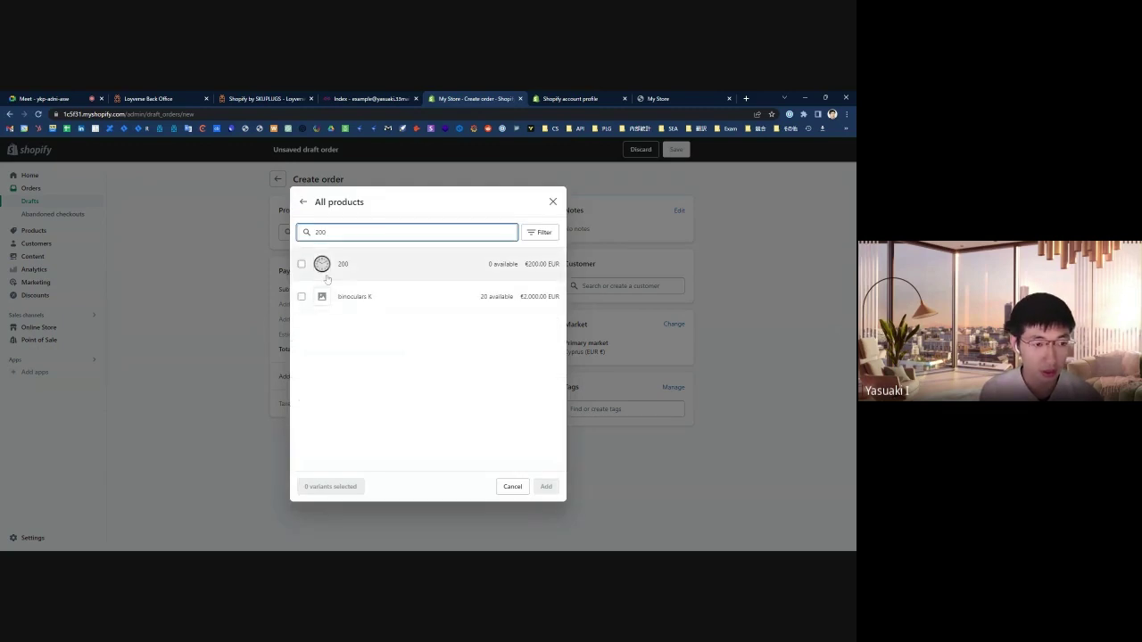
click(393, 272)
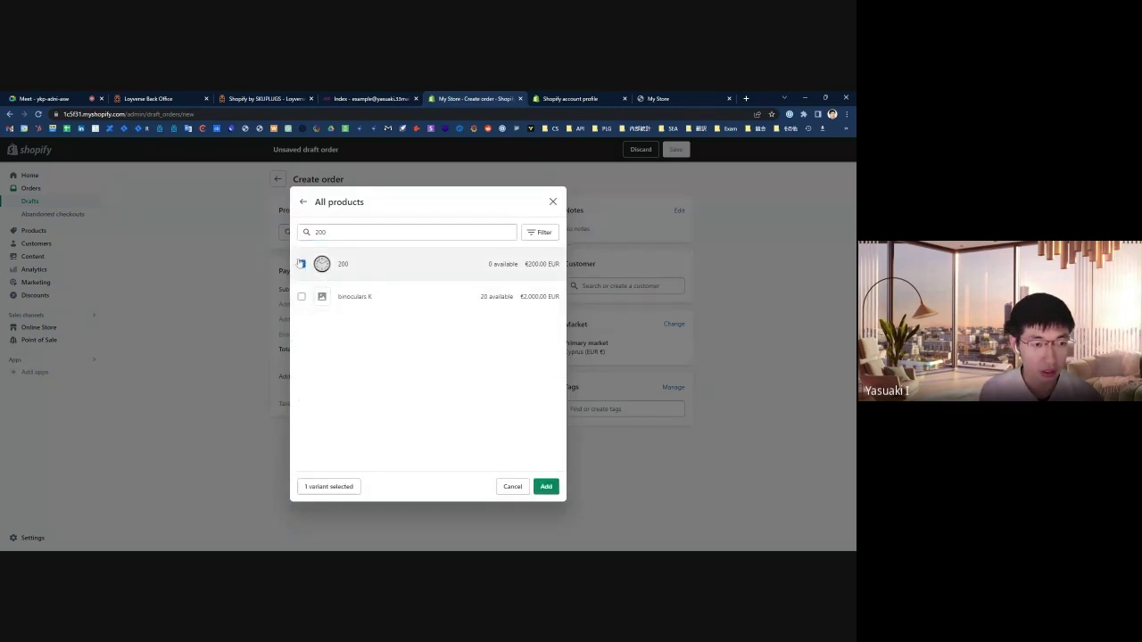
click(544, 490)
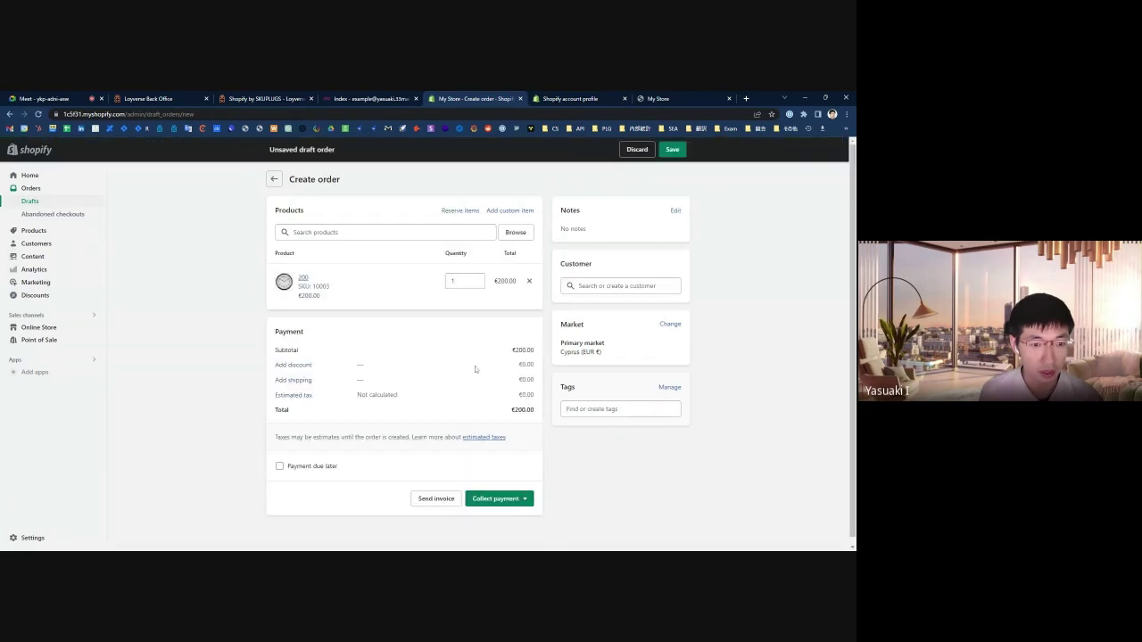
Create a new customer for the order with first name Test and last name Customer, and save it.
click(612, 285)
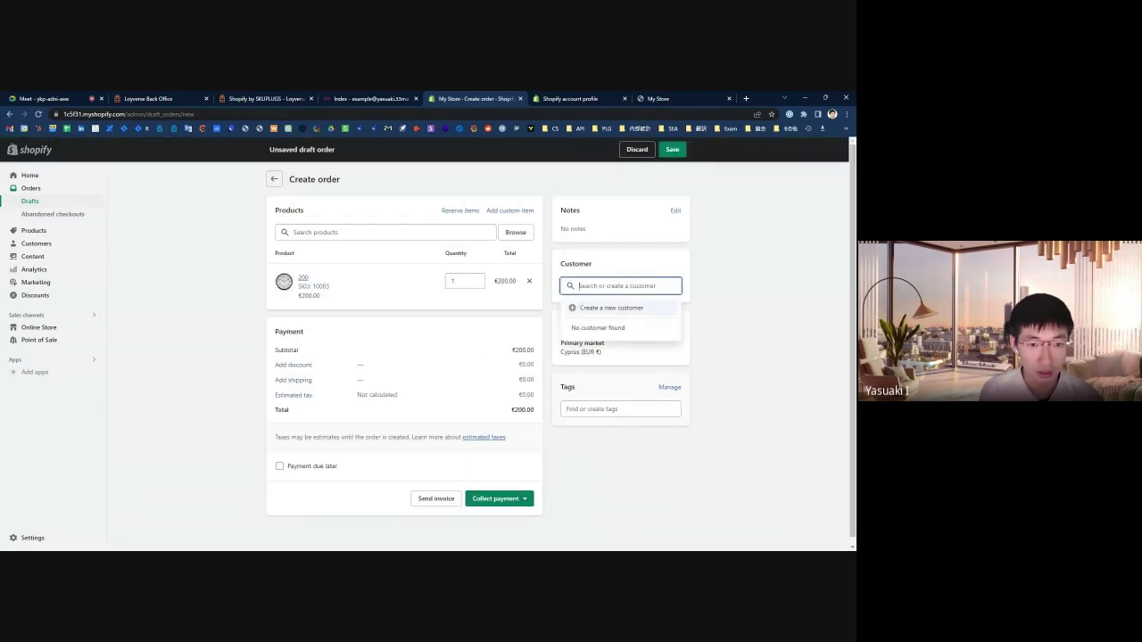
click(607, 308)
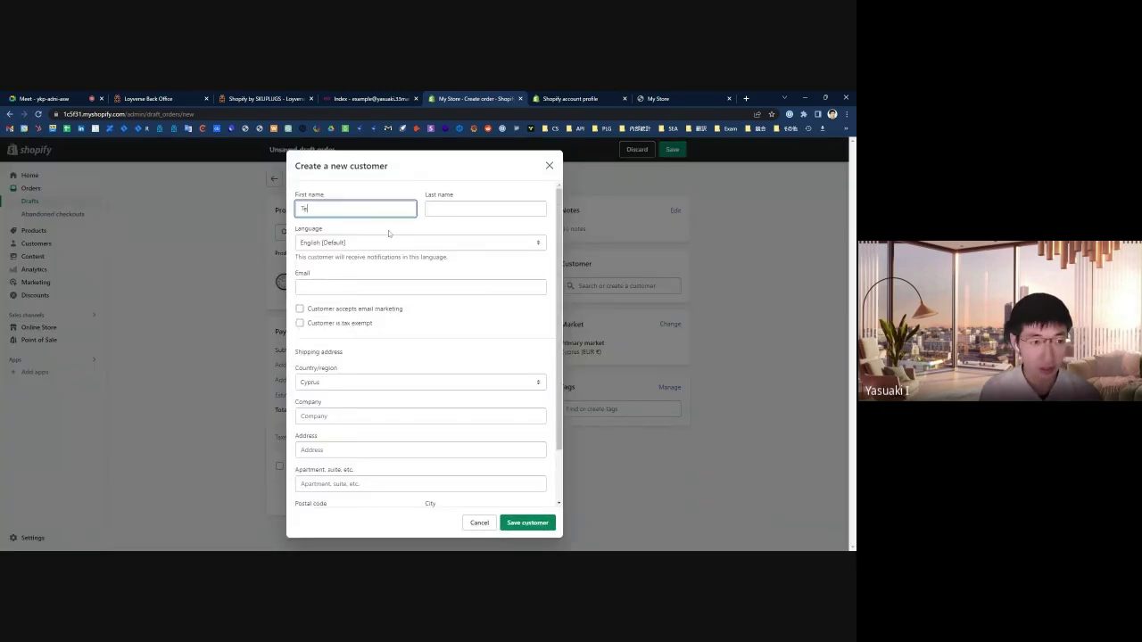
key(Tab)
text(Custome)
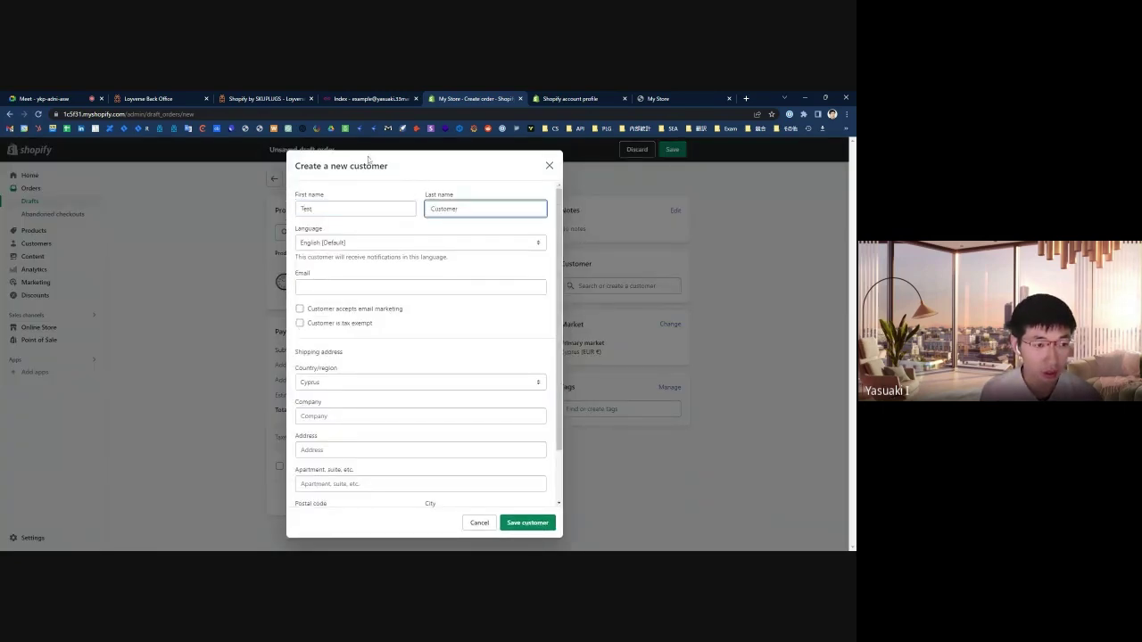
scroll(348, 389, down, 1)
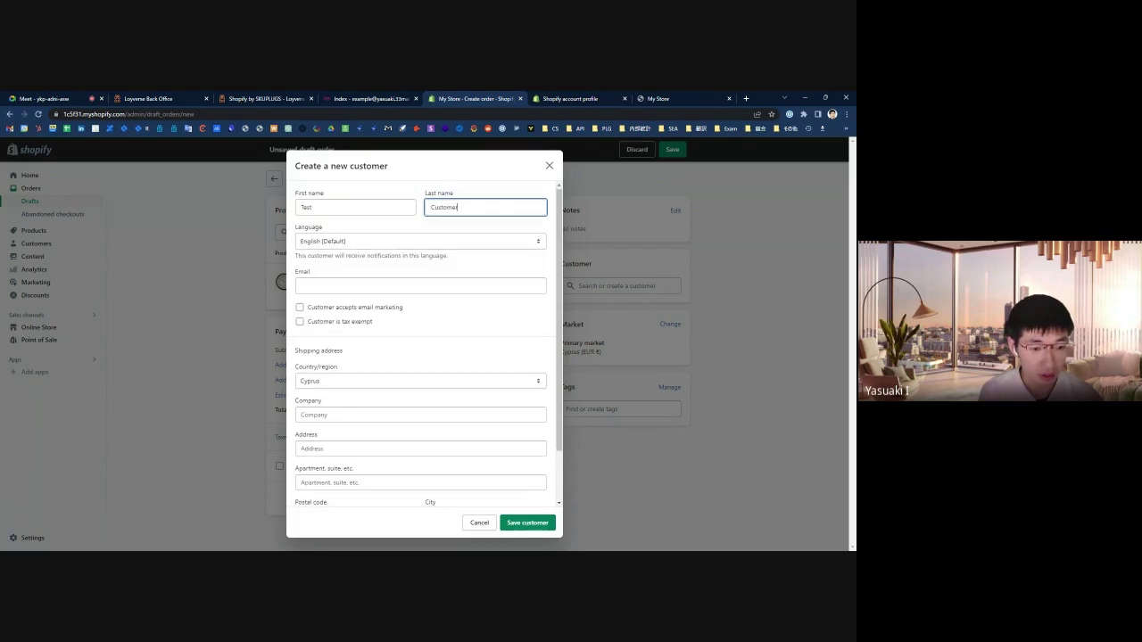
scroll(419, 402, down, 3)
click(518, 524)
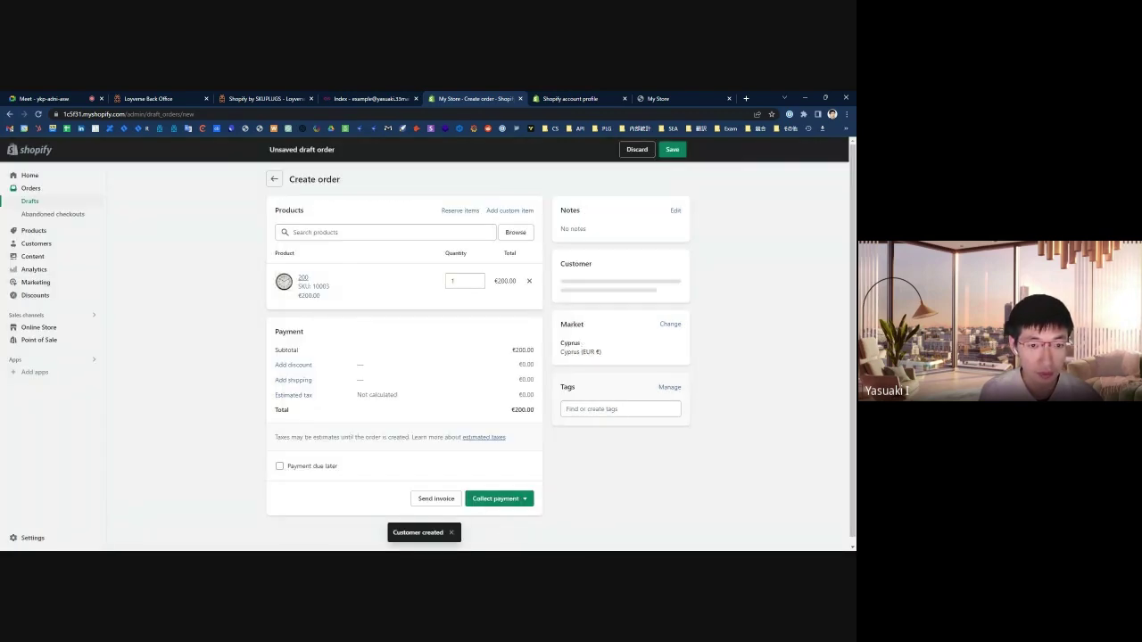
Mark the draft order's payment as paid and create the order.
scroll(562, 381, down, 1)
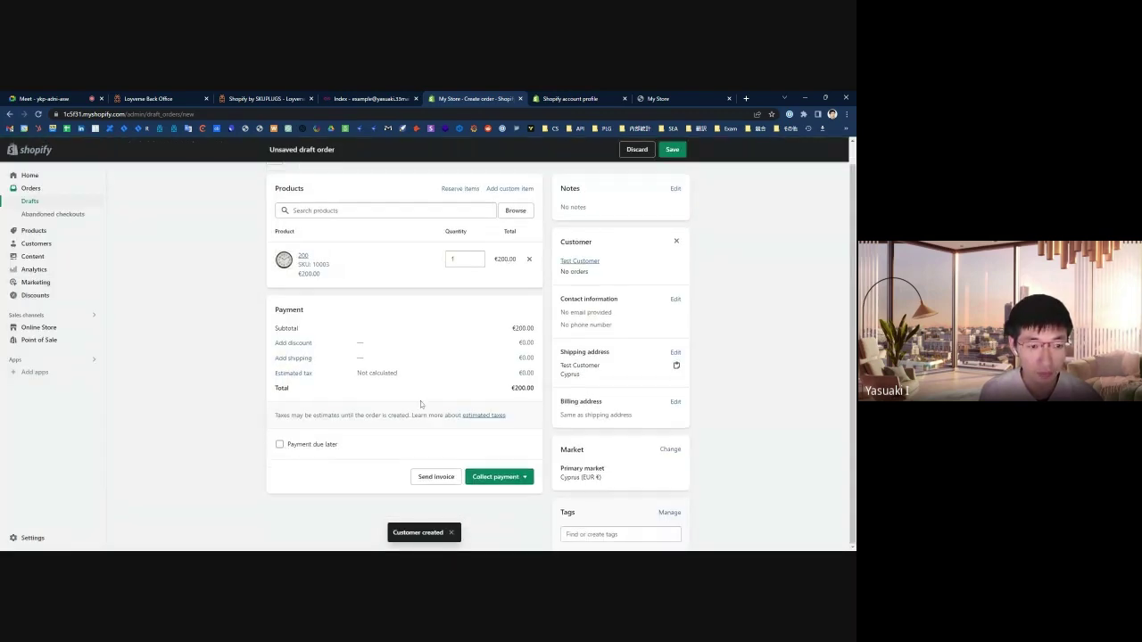
click(518, 480)
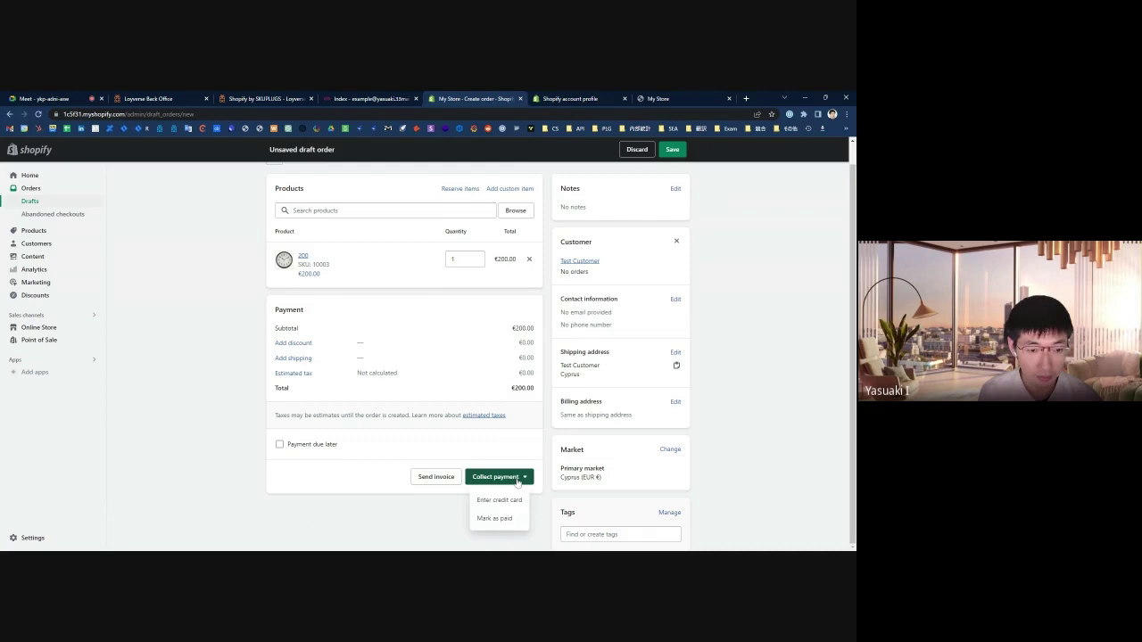
click(505, 521)
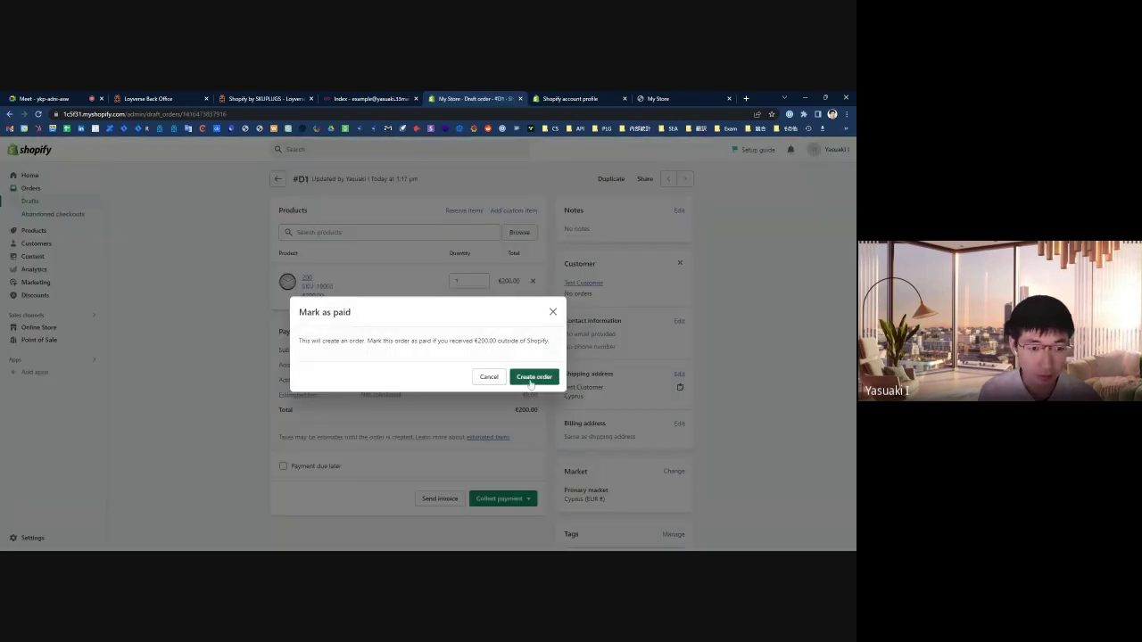
click(531, 380)
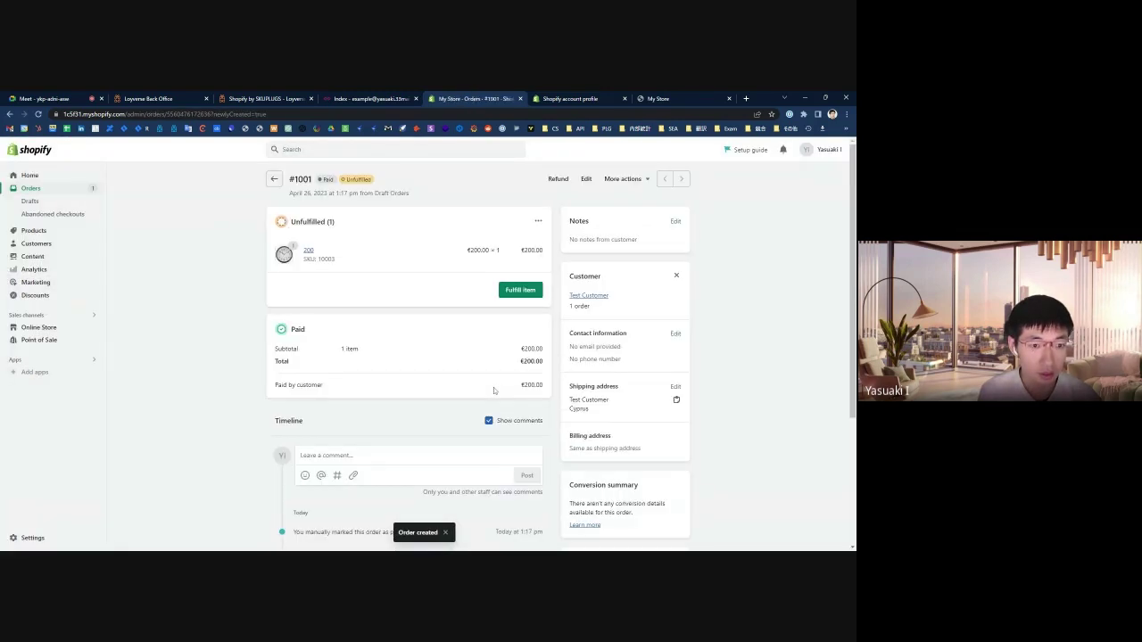
Fulfill the item of the newly created order.
scroll(500, 384, down, 3)
scroll(499, 385, up, 3)
click(520, 290)
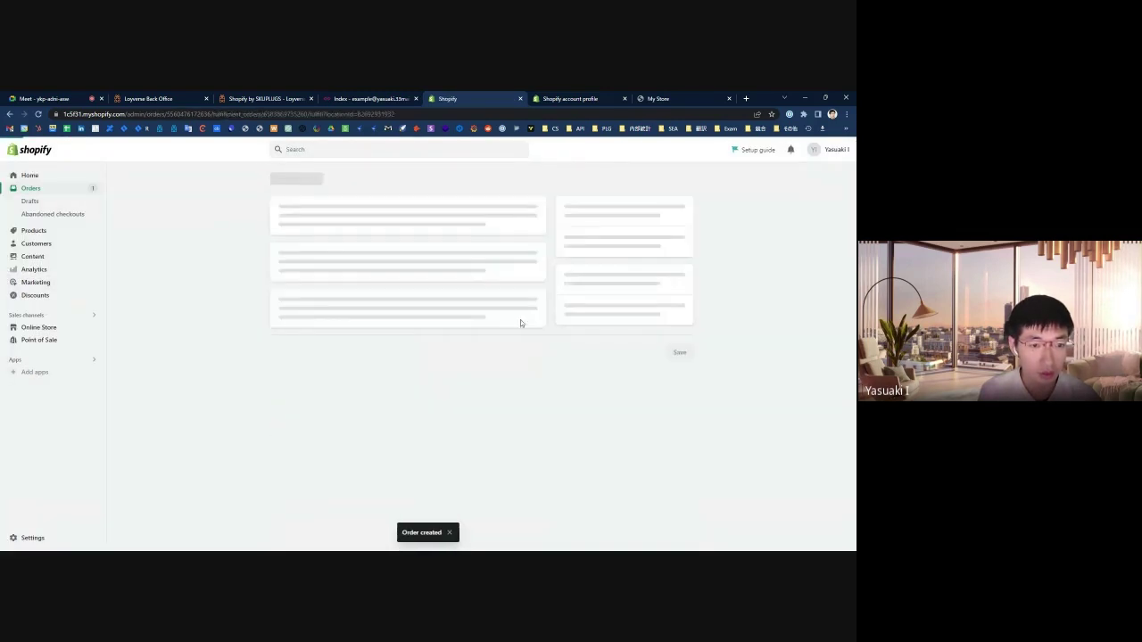
click(629, 355)
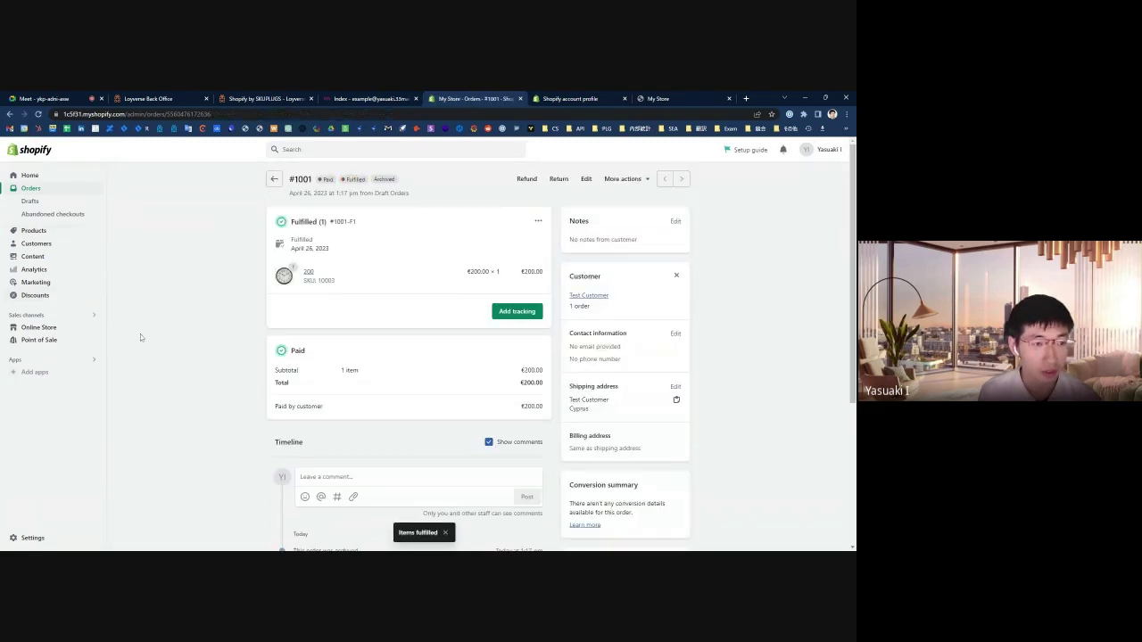
Review the order's timeline and the Shopify orders list, and switch to SKUPlugs to check the order in its sales list.
scroll(220, 275, down, 5)
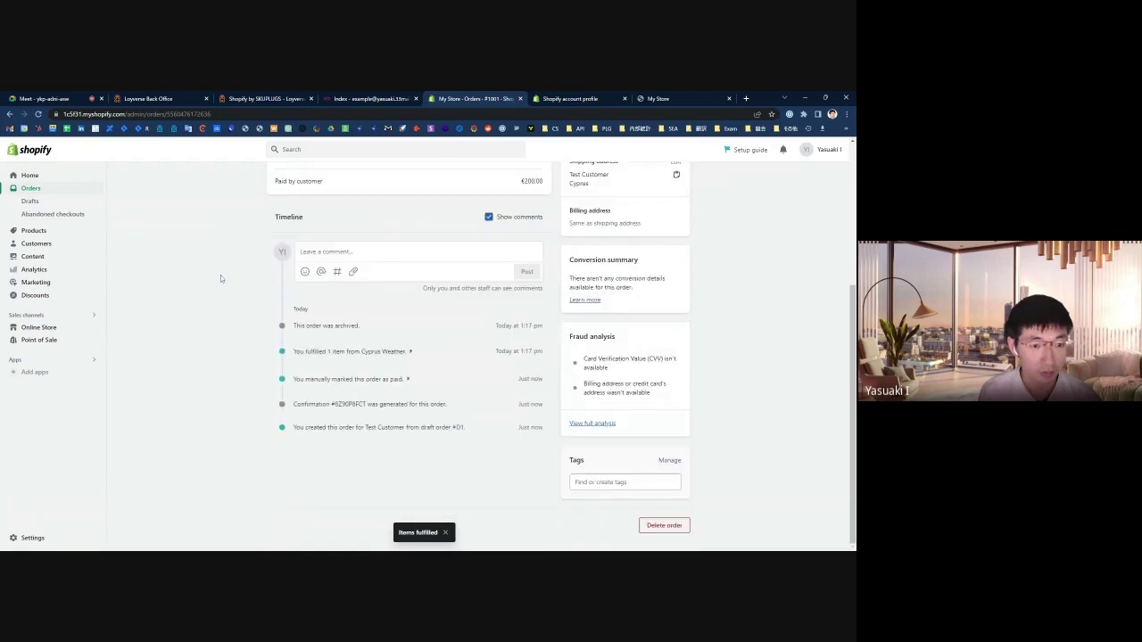
scroll(218, 299, up, 5)
click(56, 191)
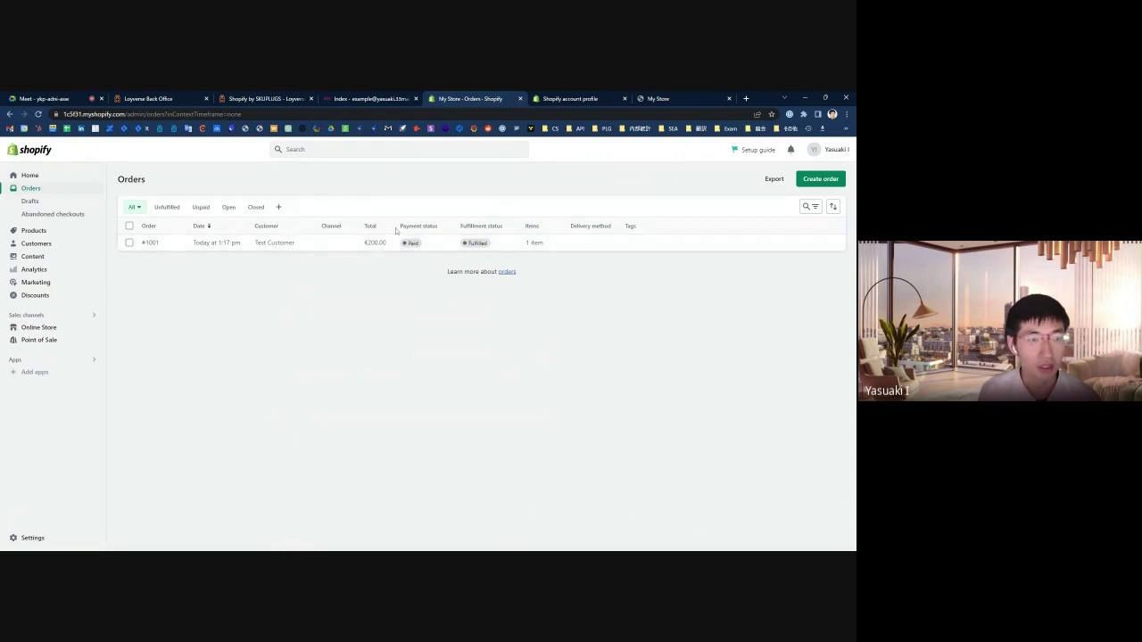
click(374, 99)
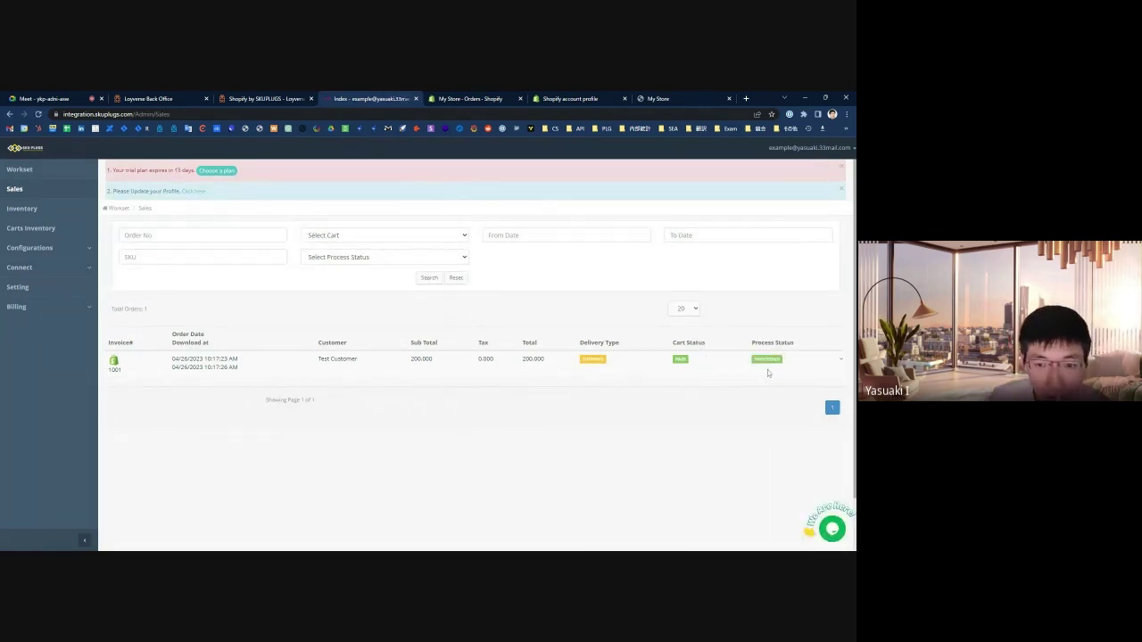
Switch to Loyverse Back Office, reload the receipts and examine the newest receipt's employee, customer, item and payment details.
click(149, 98)
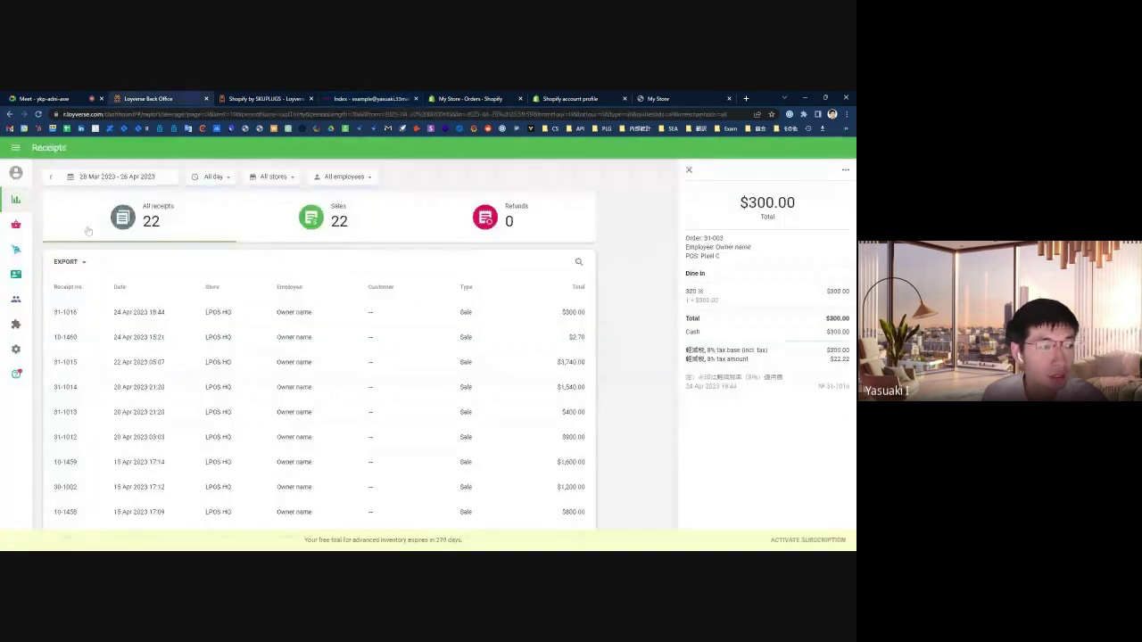
click(38, 114)
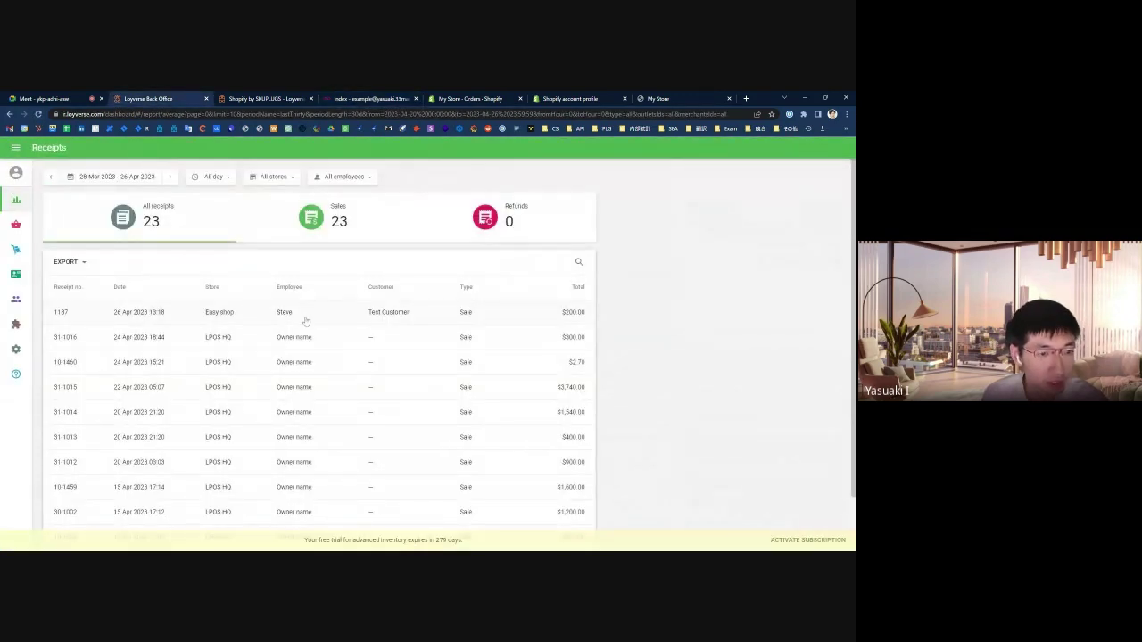
click(305, 321)
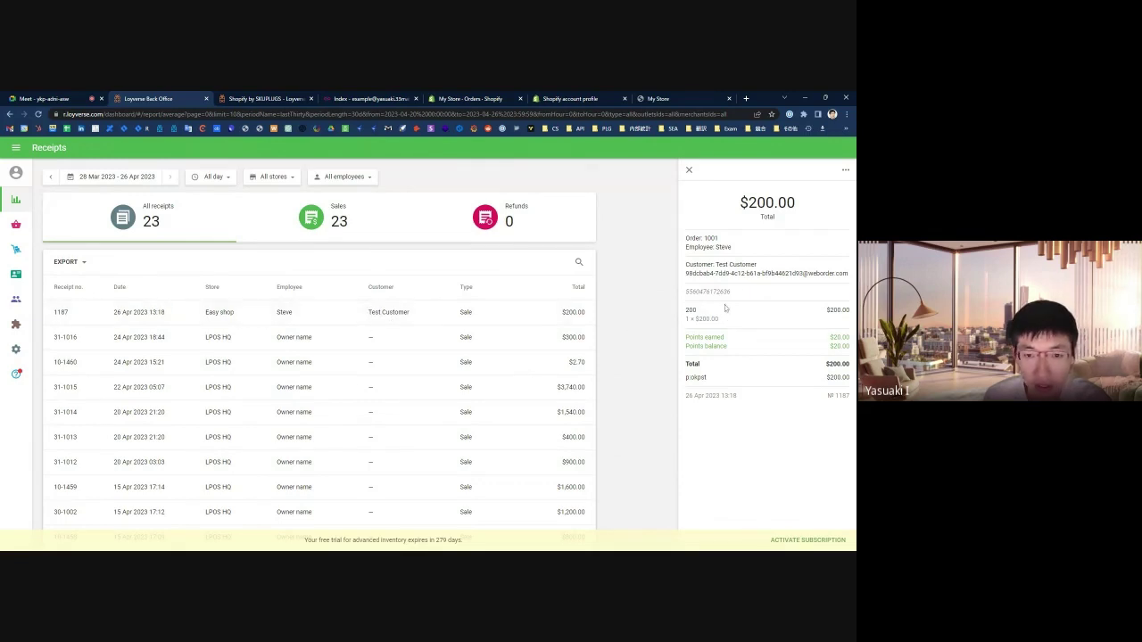
double_click(729, 248)
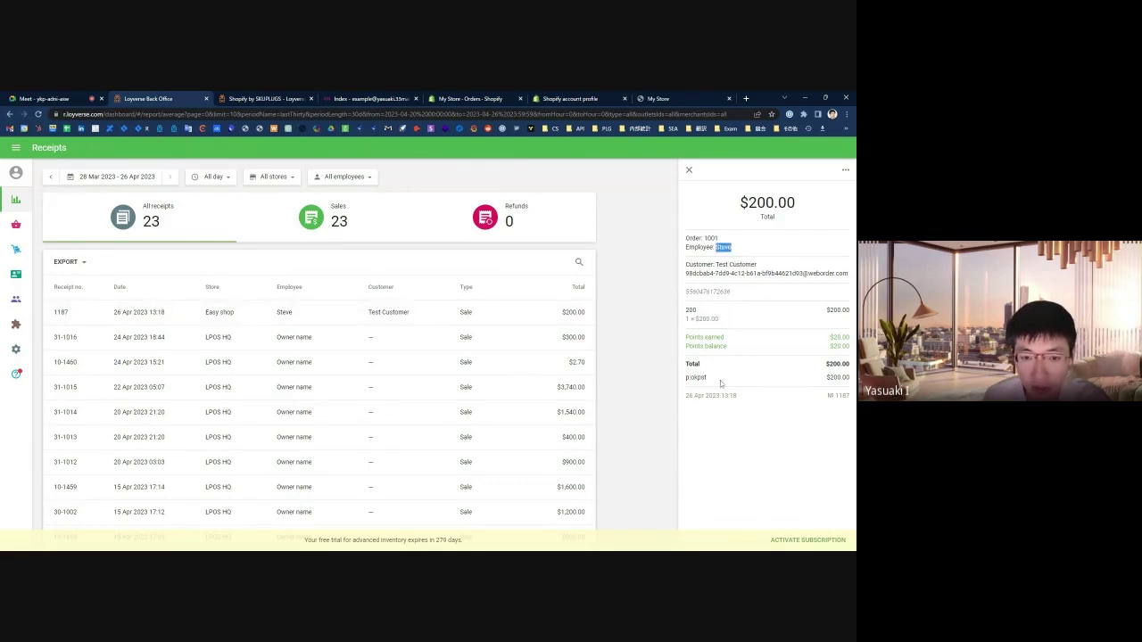
click(734, 298)
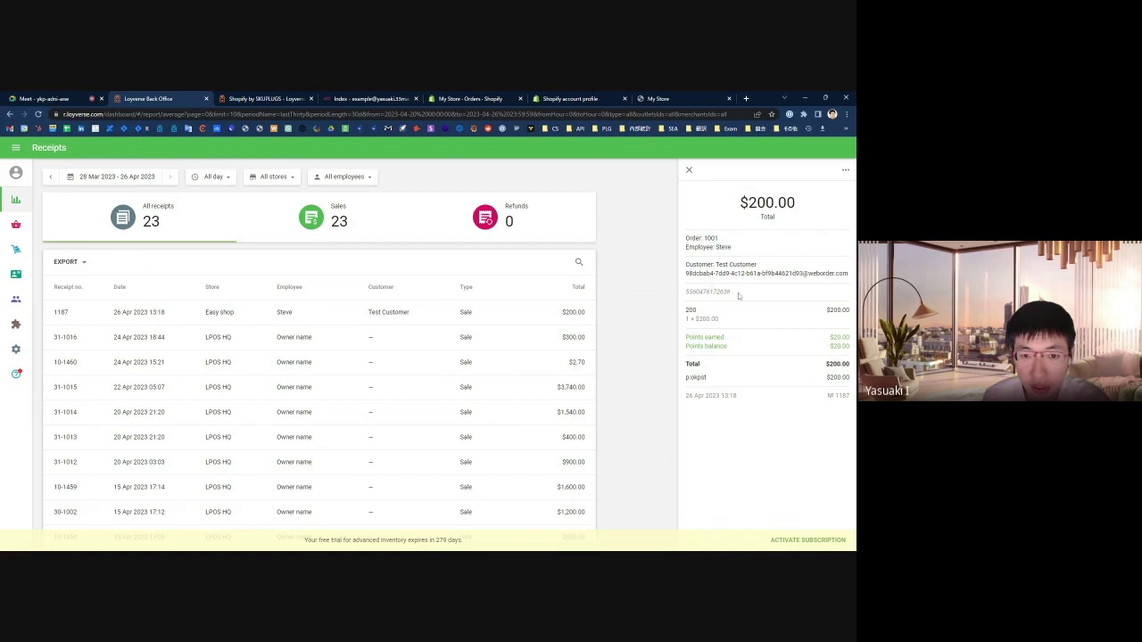
triple_click(728, 295)
click(723, 294)
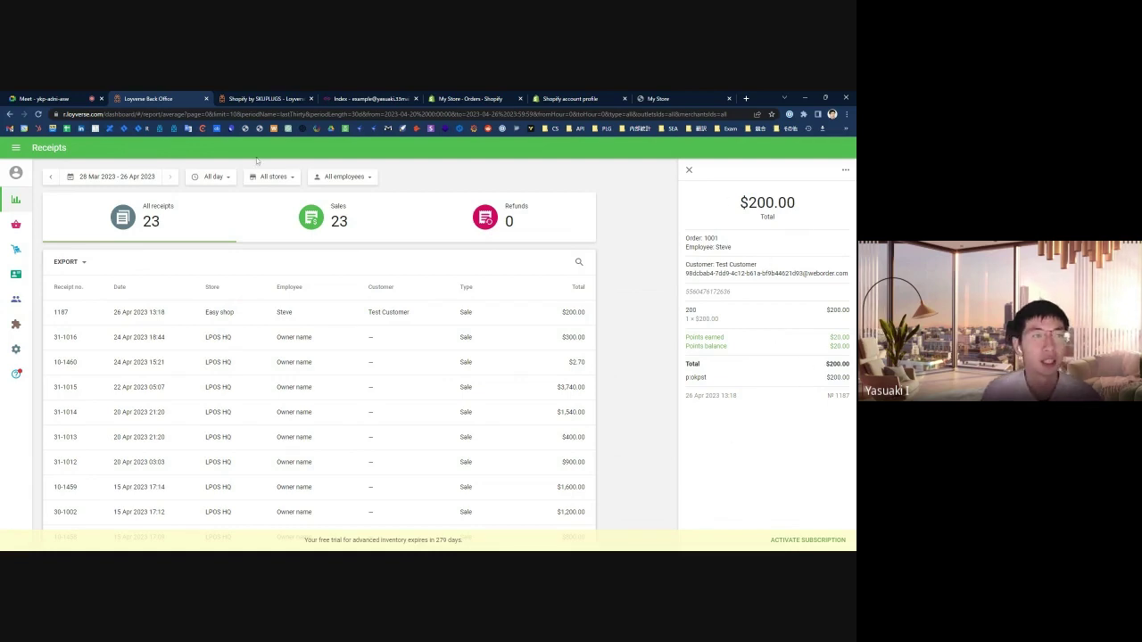
Switch back to the SKUPlugs sales list.
click(348, 101)
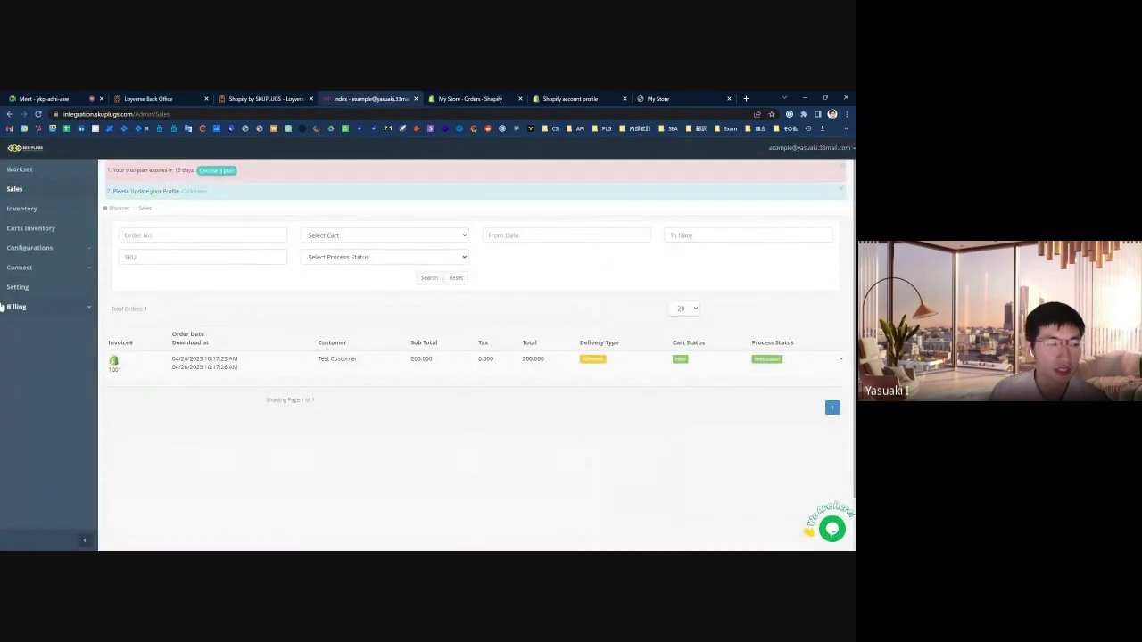